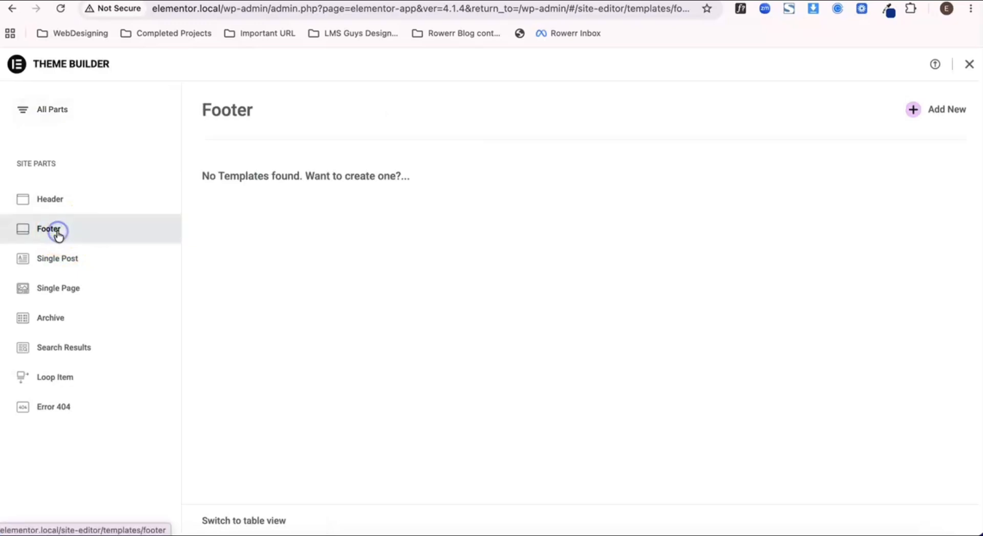
Step: Create a new footer template and insert the library's white footer block with Services, Quick Links and Get In Touch columns
{"action": "left_click", "coordinate": [914, 109]}
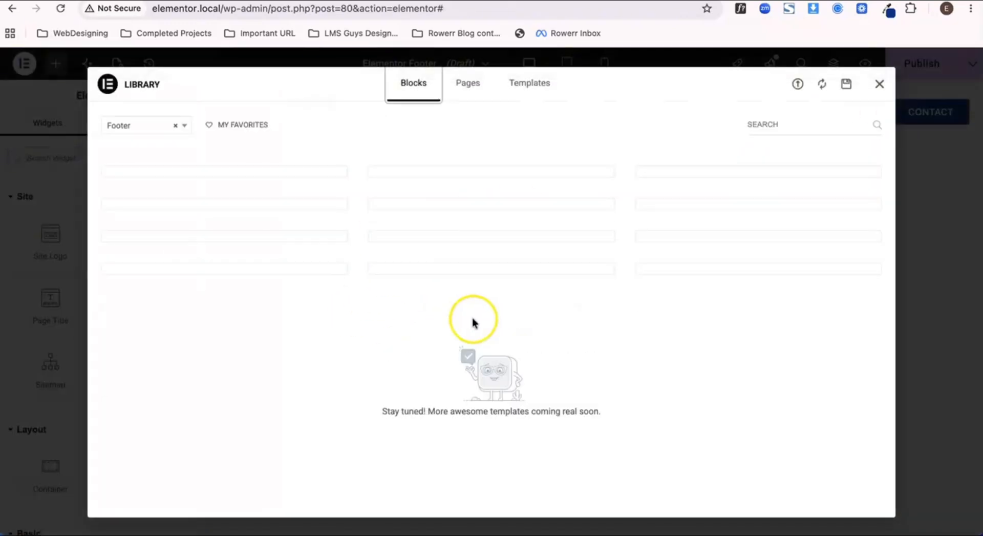
{"action": "scroll", "coordinate": [471, 315], "scroll_direction": "down", "scroll_amount": 6}
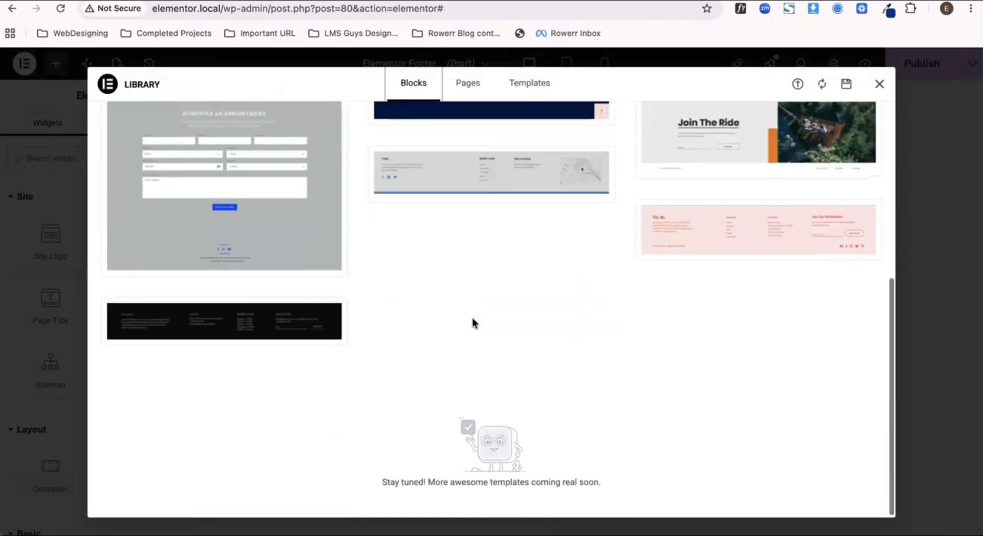
{"action": "scroll", "coordinate": [472, 318], "scroll_direction": "up", "scroll_amount": 5}
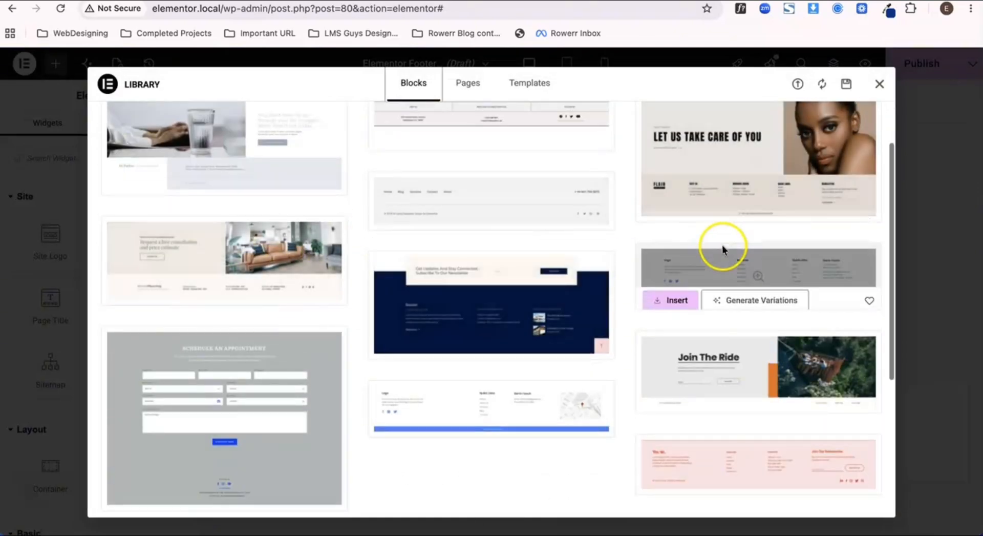
{"action": "scroll", "coordinate": [722, 246], "scroll_direction": "up", "scroll_amount": 2}
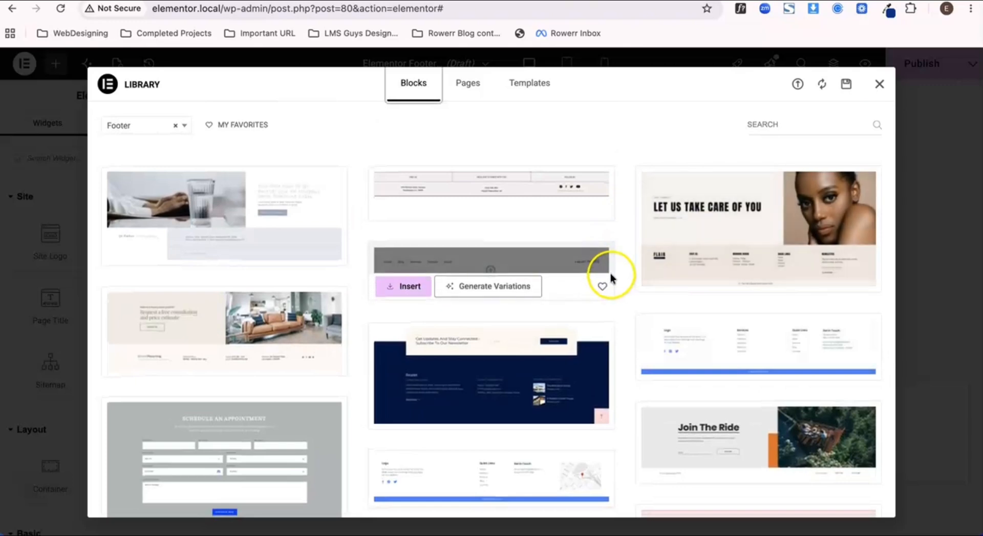
{"action": "scroll", "coordinate": [705, 323], "scroll_direction": "down", "scroll_amount": 2}
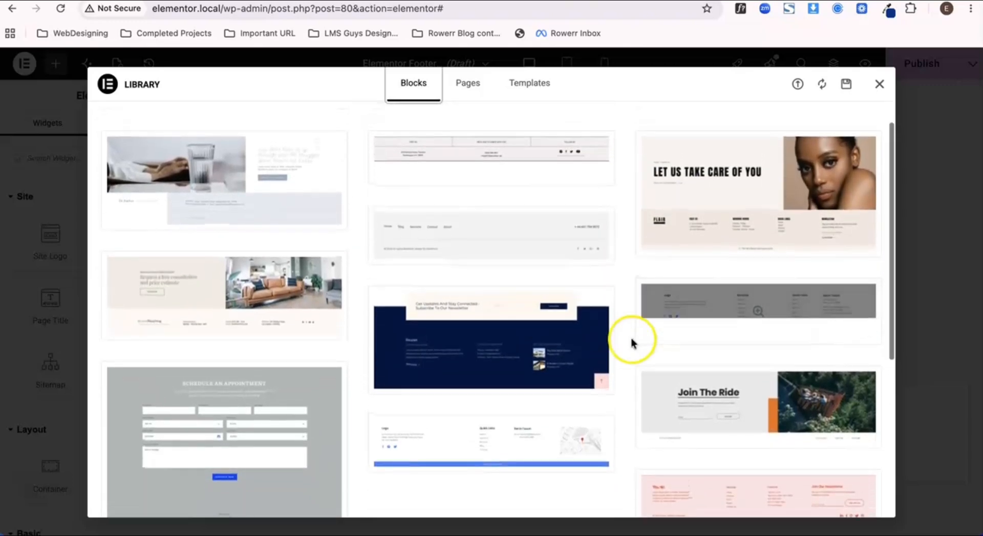
{"action": "left_click", "coordinate": [679, 333]}
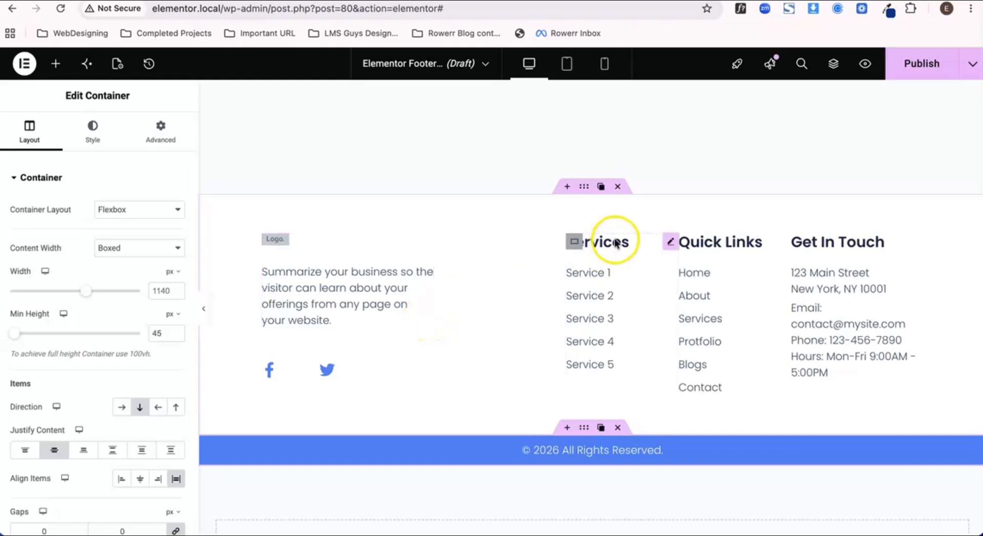
Step: Publish the footer template with a display condition that includes the entire site
{"action": "left_click", "coordinate": [913, 69]}
{"action": "left_click", "coordinate": [489, 365]}
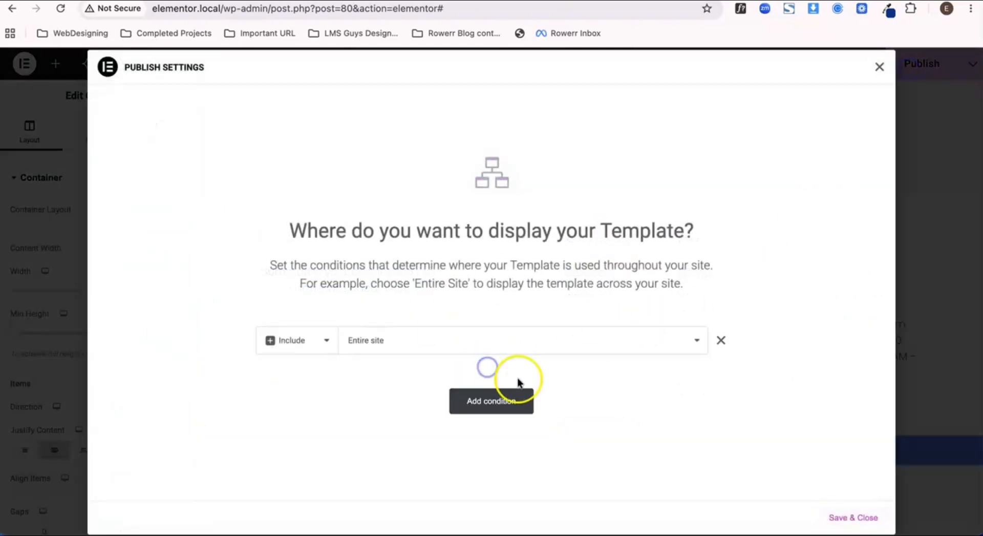
{"action": "left_click", "coordinate": [852, 518]}
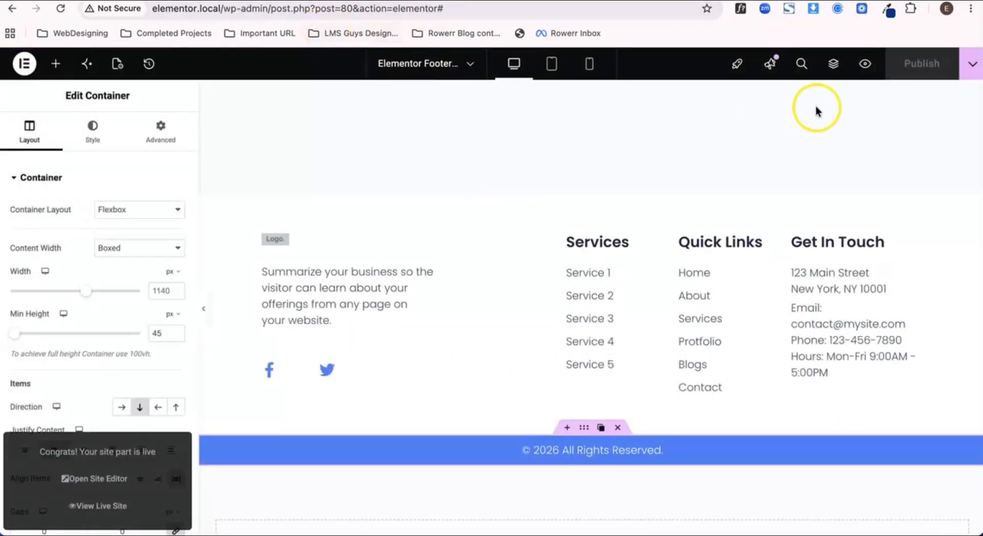
Step: Preview the site and examine how the published footer appears on the Home page
{"action": "left_click", "coordinate": [864, 65]}
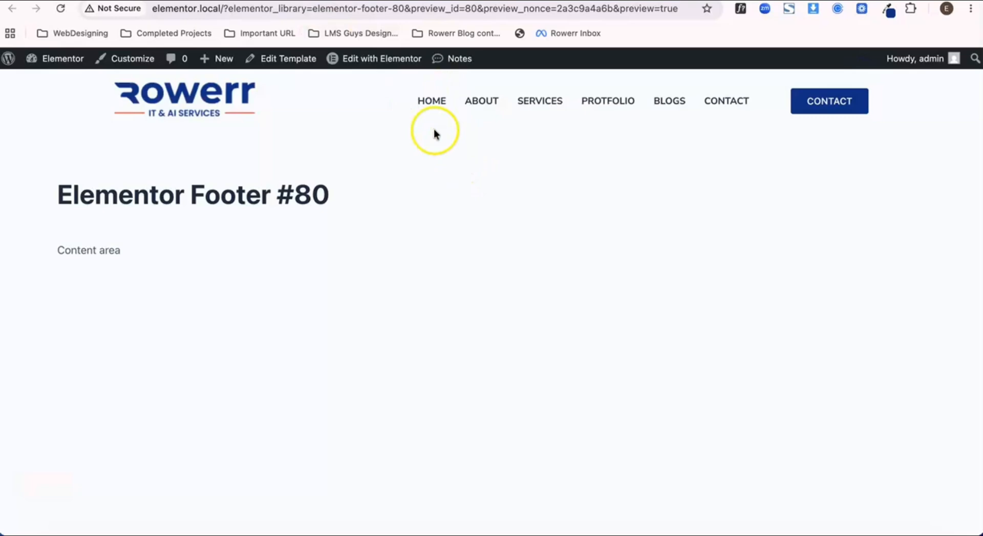
{"action": "left_click", "coordinate": [432, 100]}
{"action": "scroll", "coordinate": [400, 291], "scroll_direction": "down", "scroll_amount": 1}
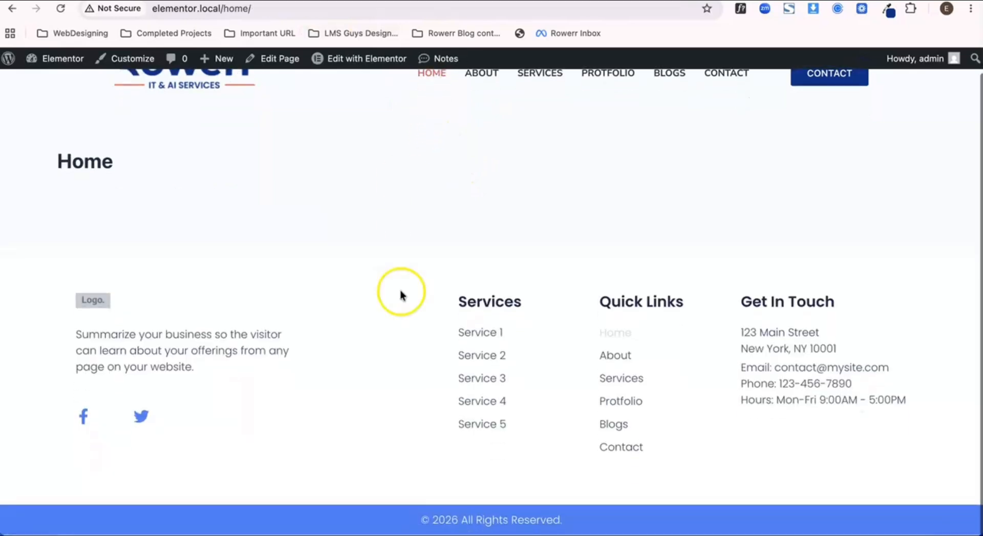
{"action": "scroll", "coordinate": [215, 303], "scroll_direction": "up", "scroll_amount": 1}
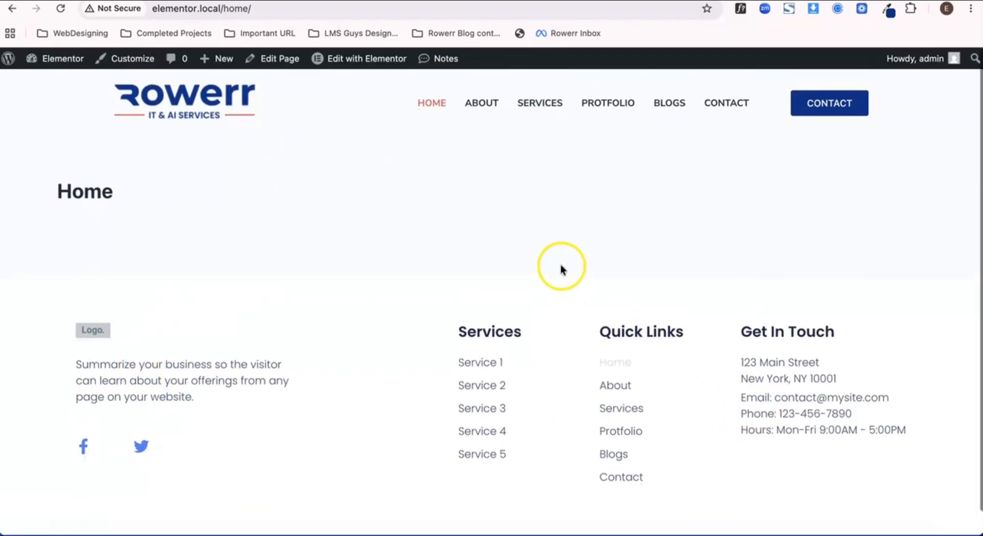
{"action": "scroll", "coordinate": [436, 212], "scroll_direction": "down", "scroll_amount": 1}
{"action": "scroll", "coordinate": [434, 212], "scroll_direction": "up", "scroll_amount": 1}
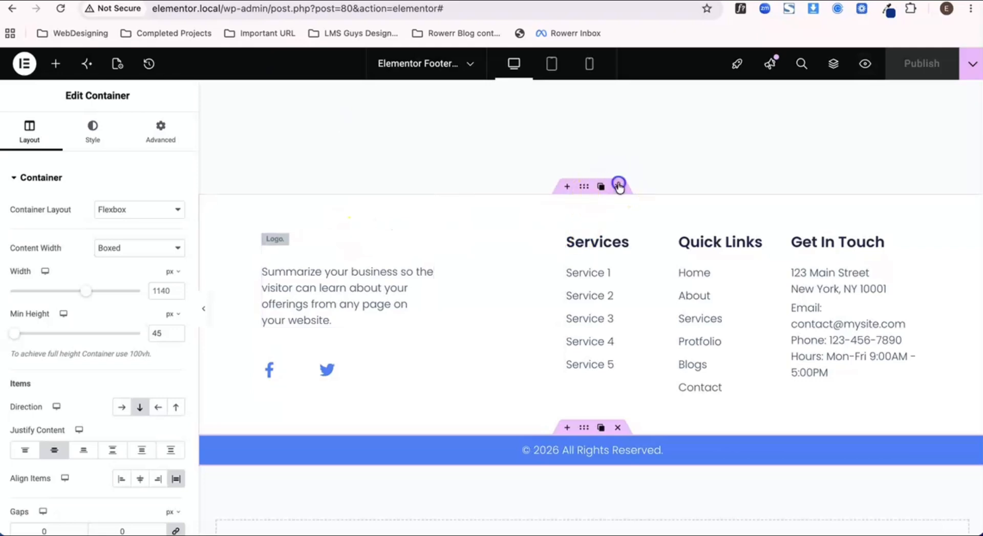
Step: Delete both containers of the prebuilt footer and publish the emptied template
{"action": "left_click", "coordinate": [619, 186]}
{"action": "left_click", "coordinate": [619, 291]}
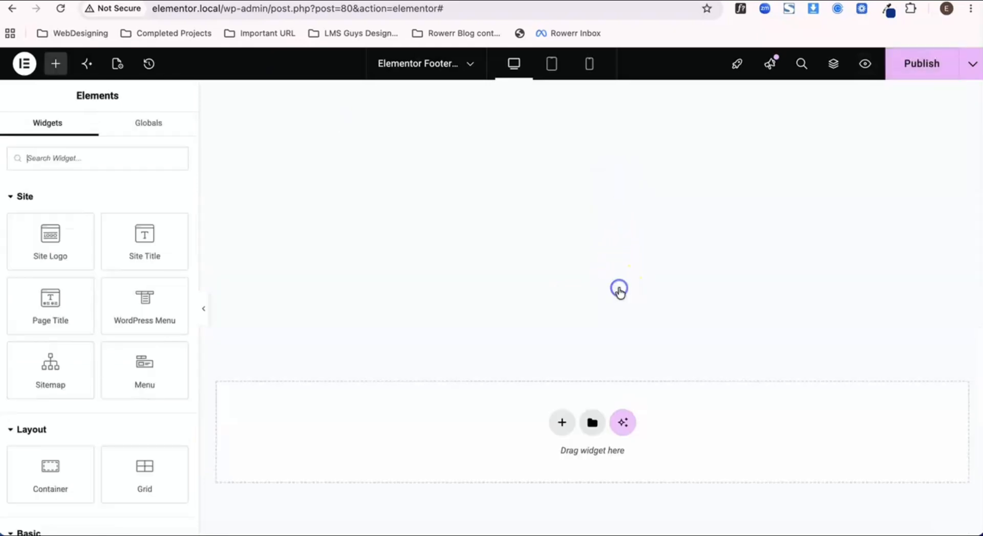
{"action": "left_click", "coordinate": [892, 75]}
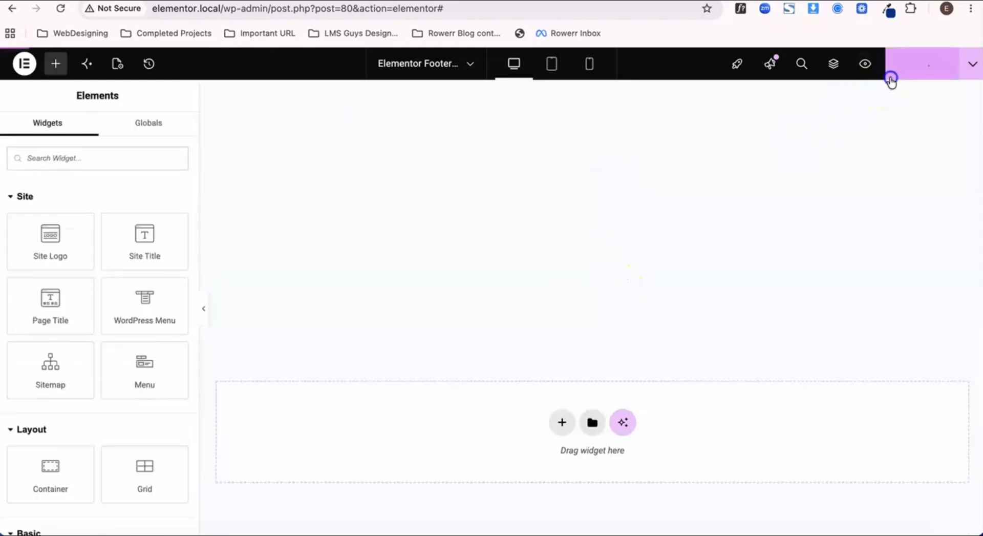
{"action": "left_click", "coordinate": [560, 424]}
{"action": "left_click", "coordinate": [548, 461]}
{"action": "left_click", "coordinate": [432, 460]}
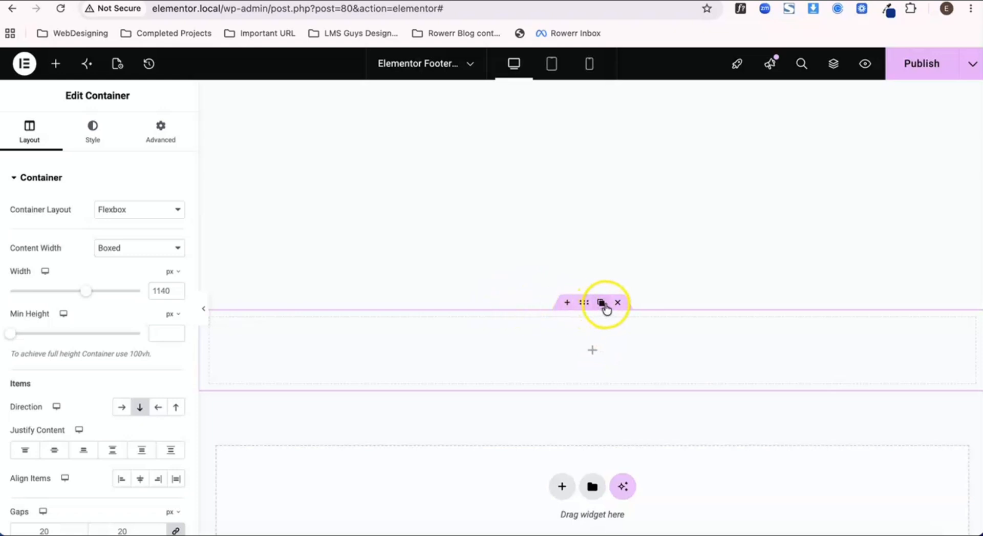
{"action": "left_click", "coordinate": [617, 303]}
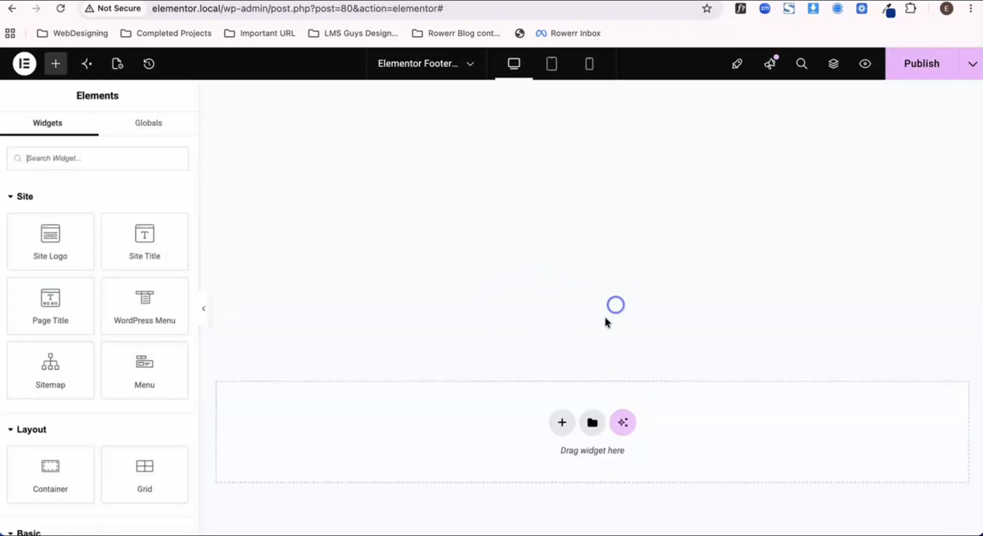
Step: Add a flexbox container with the single-column, downward direction structure to the empty footer
{"action": "left_click", "coordinate": [562, 423]}
{"action": "left_click", "coordinate": [549, 466]}
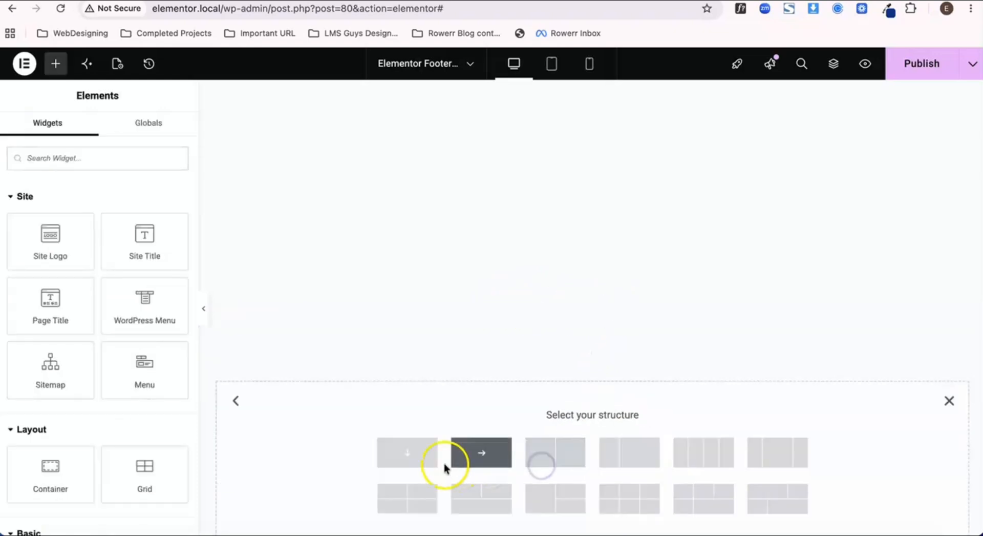
{"action": "left_click", "coordinate": [418, 460]}
{"action": "left_click", "coordinate": [592, 353]}
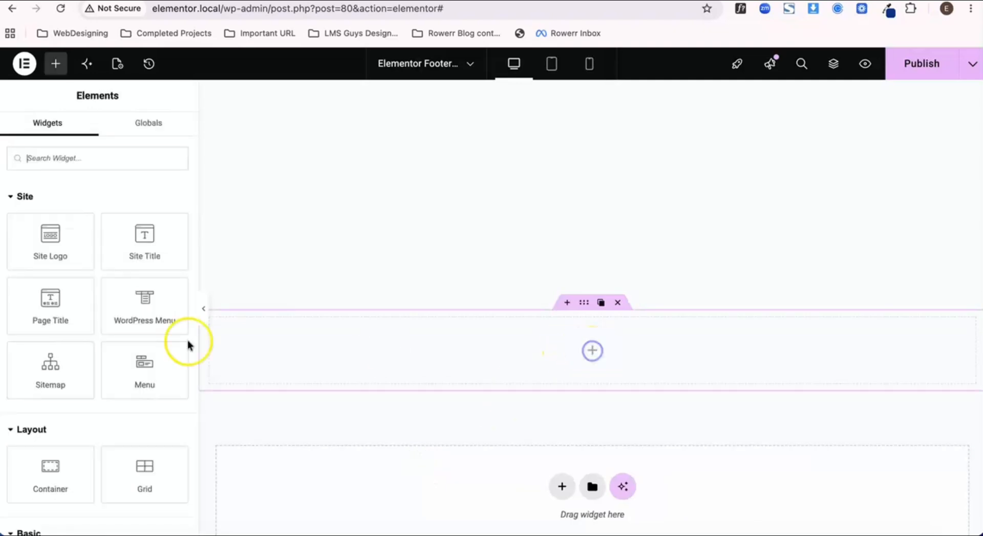
Step: Give the new container a classic background in the Primary global color
{"action": "left_click", "coordinate": [585, 303]}
{"action": "left_click", "coordinate": [92, 134]}
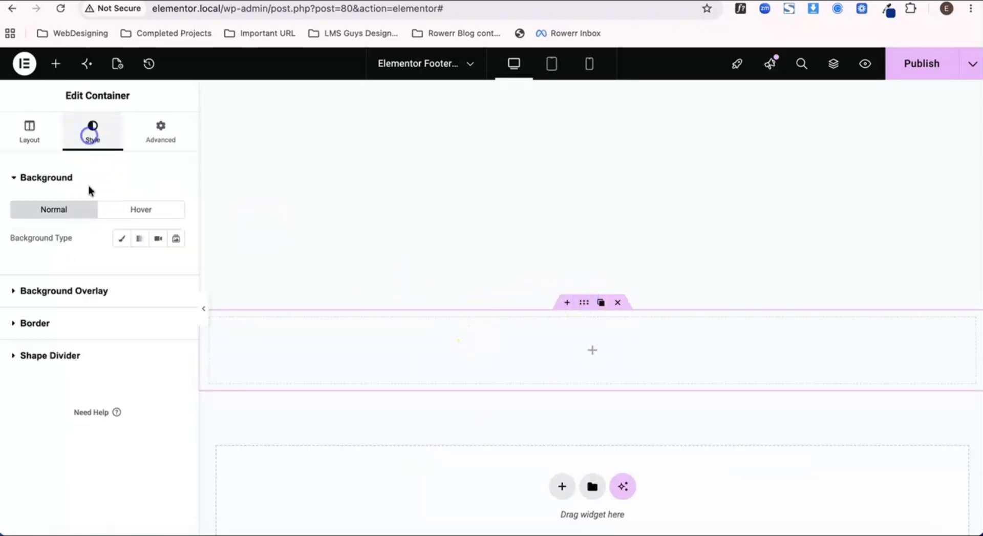
{"action": "left_click", "coordinate": [119, 239]}
{"action": "left_click", "coordinate": [158, 268]}
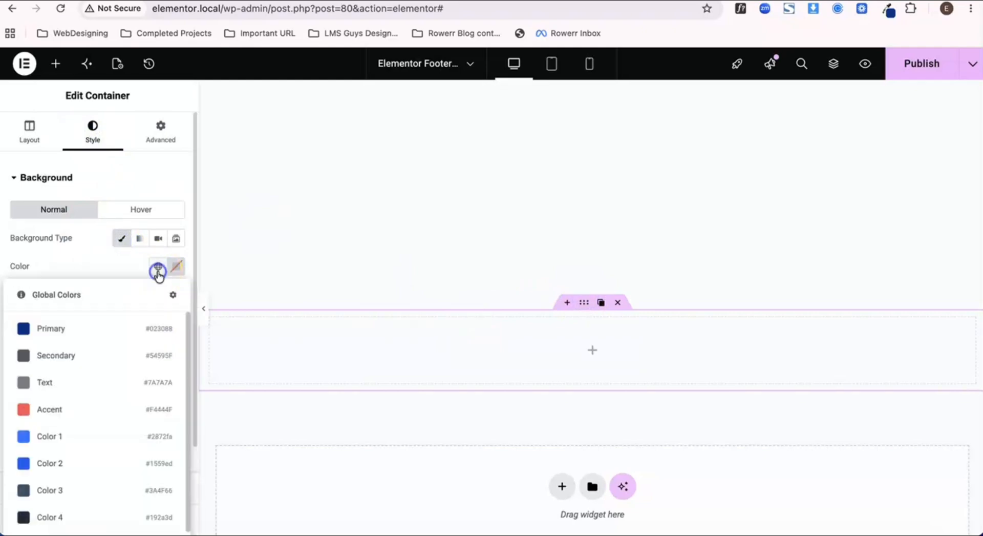
{"action": "left_click", "coordinate": [76, 330]}
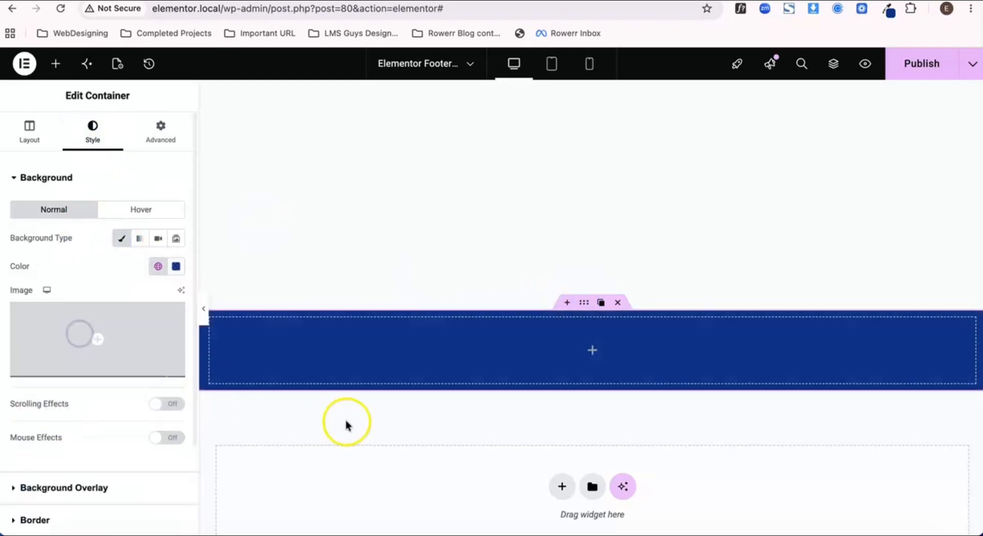
Step: Add a Text Editor widget inside the blue container
{"action": "left_click", "coordinate": [593, 352]}
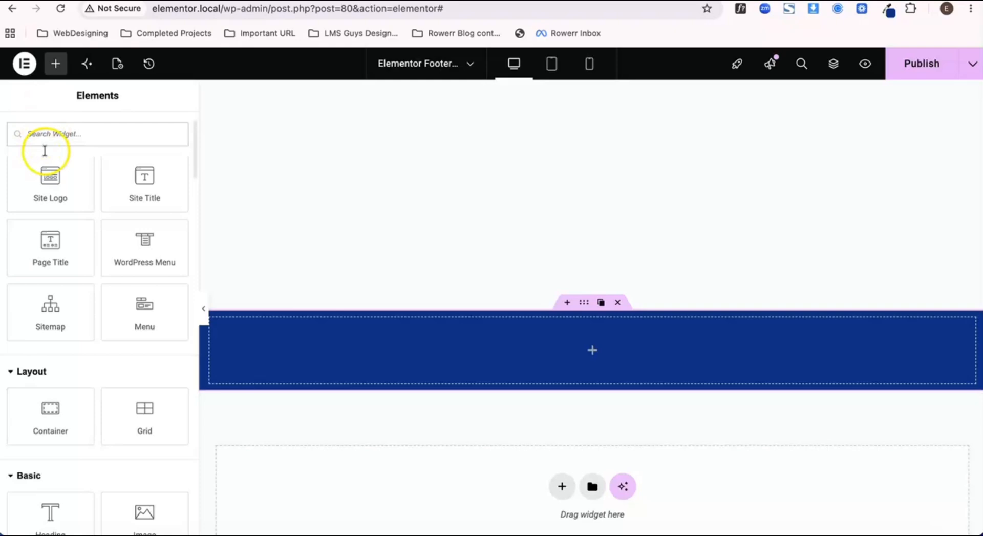
{"action": "scroll", "coordinate": [67, 308], "scroll_direction": "down", "scroll_amount": 4}
{"action": "left_click", "coordinate": [61, 373]}
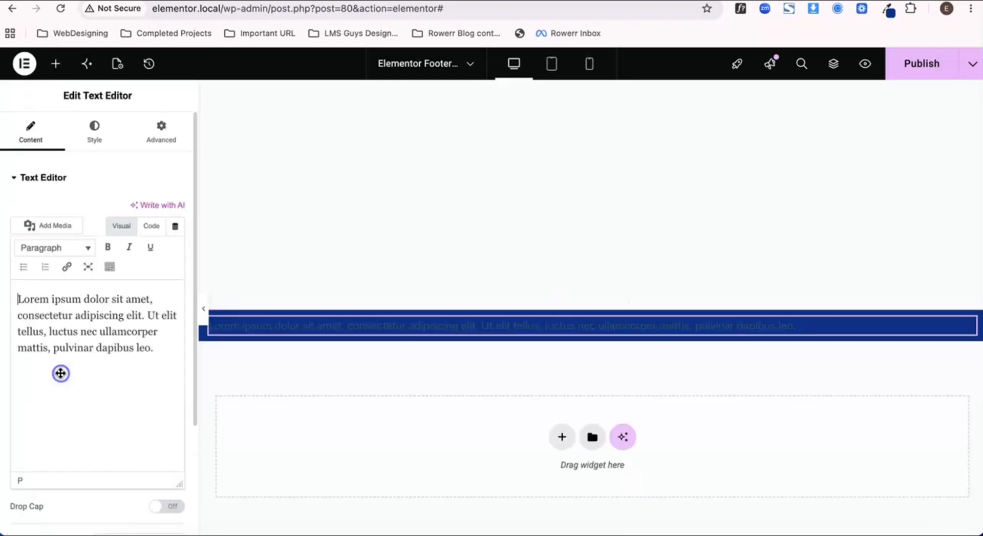
{"action": "key", "text": "ctrl+f"}
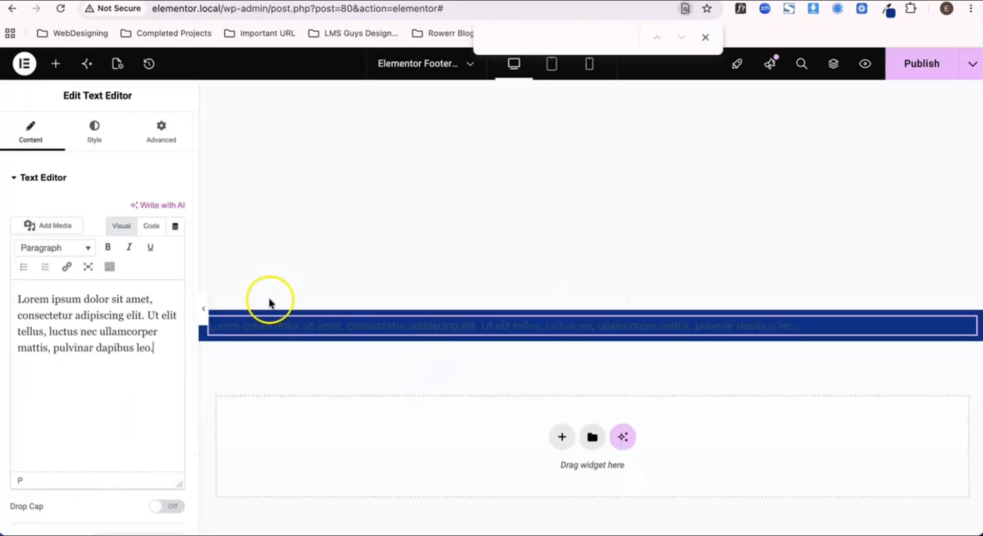
Step: Set the Text Editor's text color to the white global color
{"action": "left_click", "coordinate": [94, 128]}
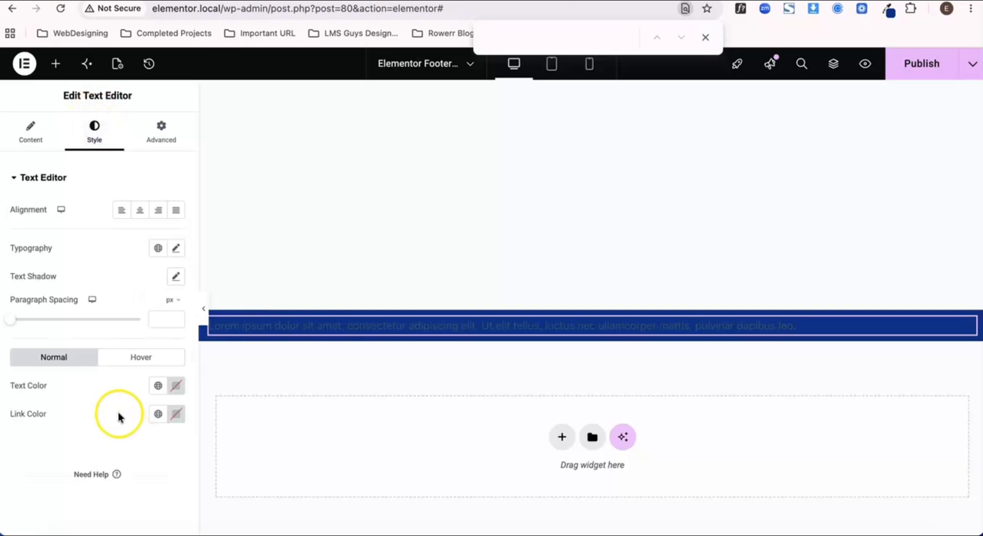
{"action": "left_click", "coordinate": [158, 385]}
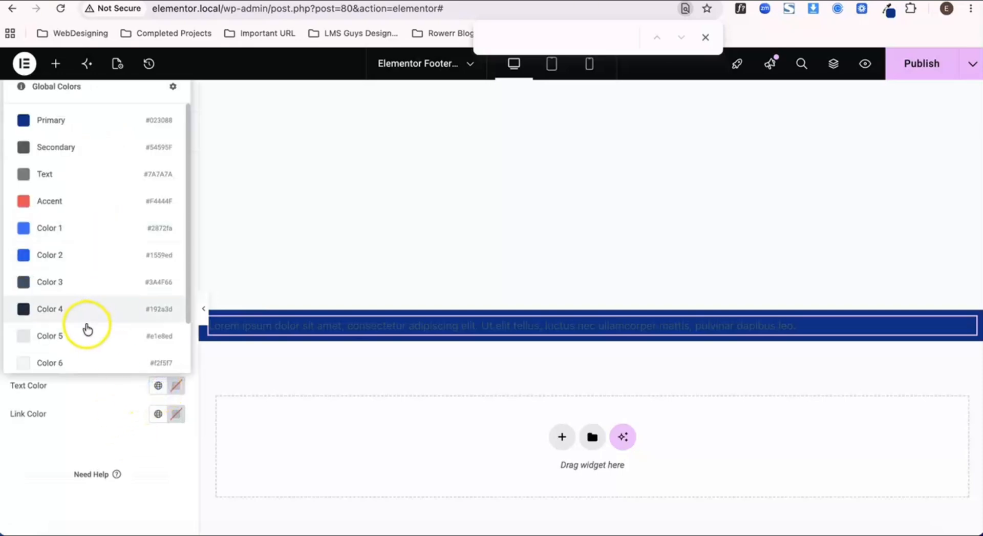
{"action": "scroll", "coordinate": [86, 328], "scroll_direction": "down", "scroll_amount": 3}
{"action": "left_click", "coordinate": [82, 358]}
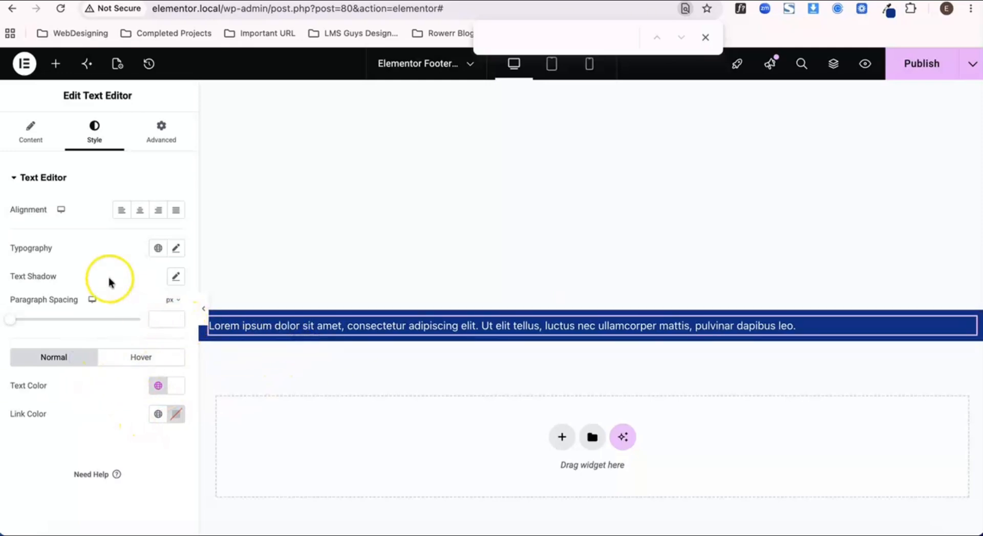
Step: Replace the placeholder paragraph with "Copyright © All rights reserved by rowerr.com"
{"action": "left_click", "coordinate": [46, 132]}
{"action": "left_click", "coordinate": [121, 349]}
{"action": "triple_click", "coordinate": [122, 349]}
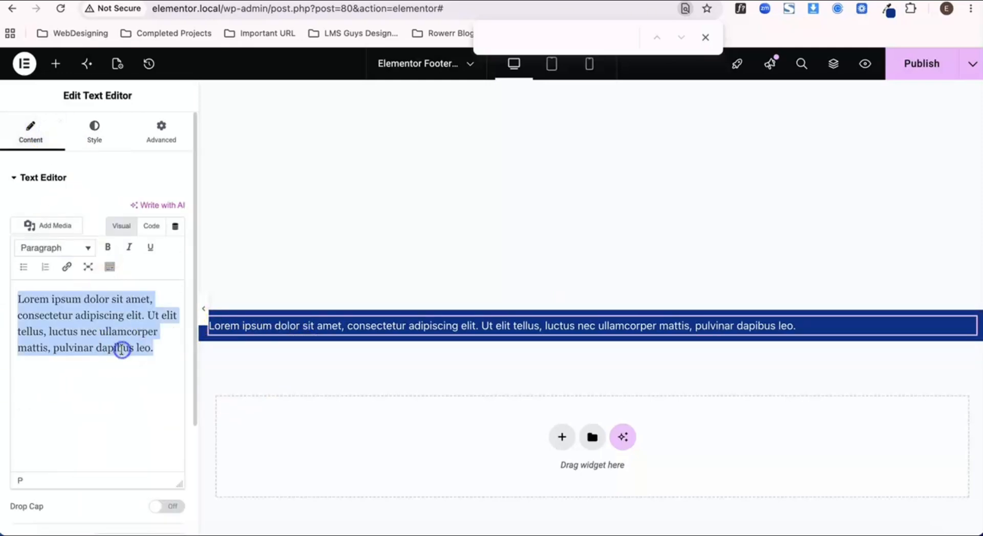
{"action": "type", "text": "Co"}
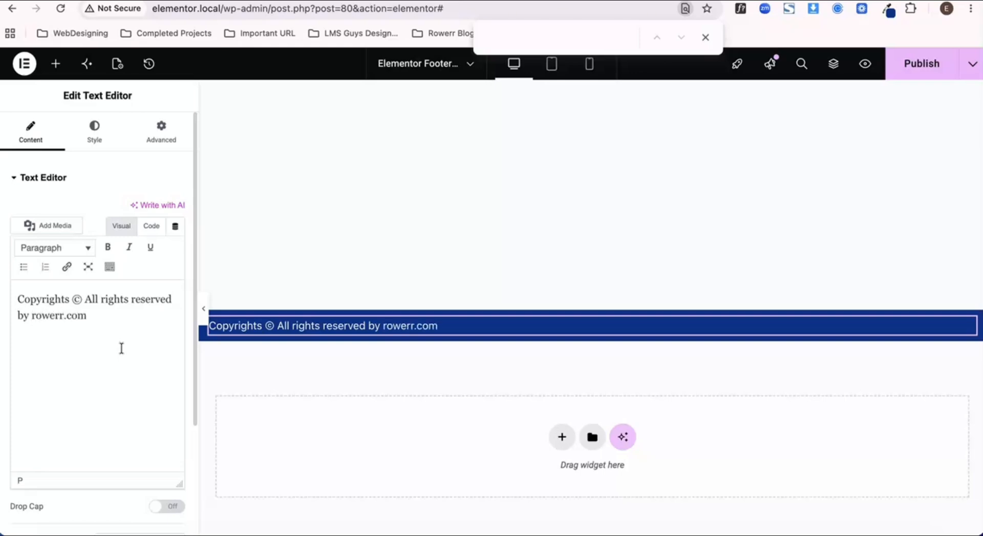
{"action": "left_click", "coordinate": [311, 348]}
{"action": "left_click", "coordinate": [70, 300]}
{"action": "key", "text": "BackSpace"}
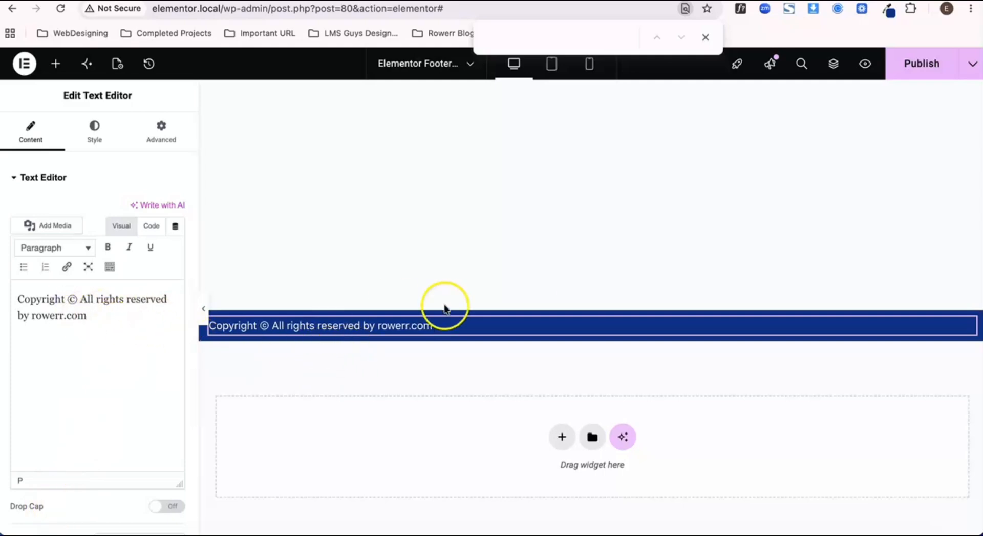
Step: Insert a flexbox container with four equal columns above the copyright bar
{"action": "left_click", "coordinate": [567, 300]}
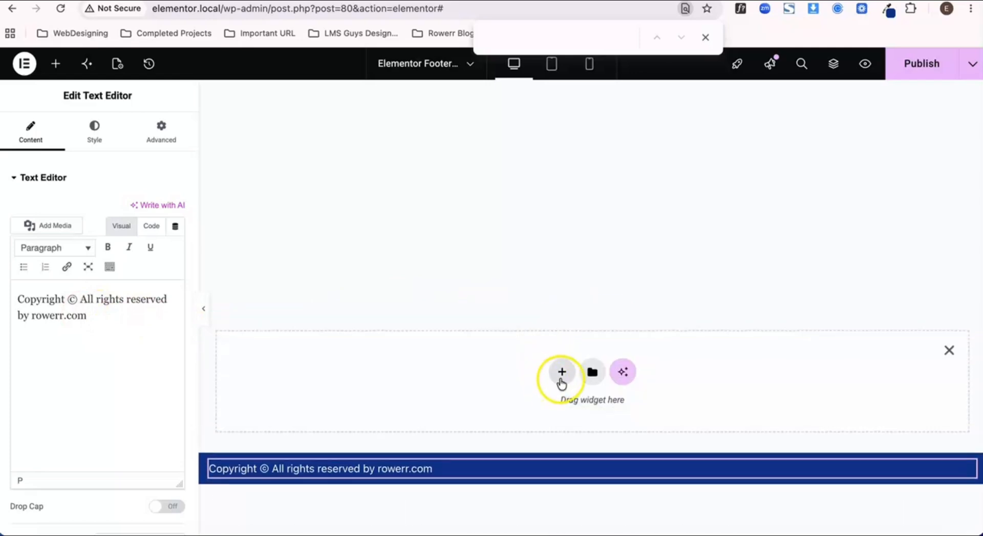
{"action": "left_click", "coordinate": [561, 372]}
{"action": "left_click", "coordinate": [541, 410]}
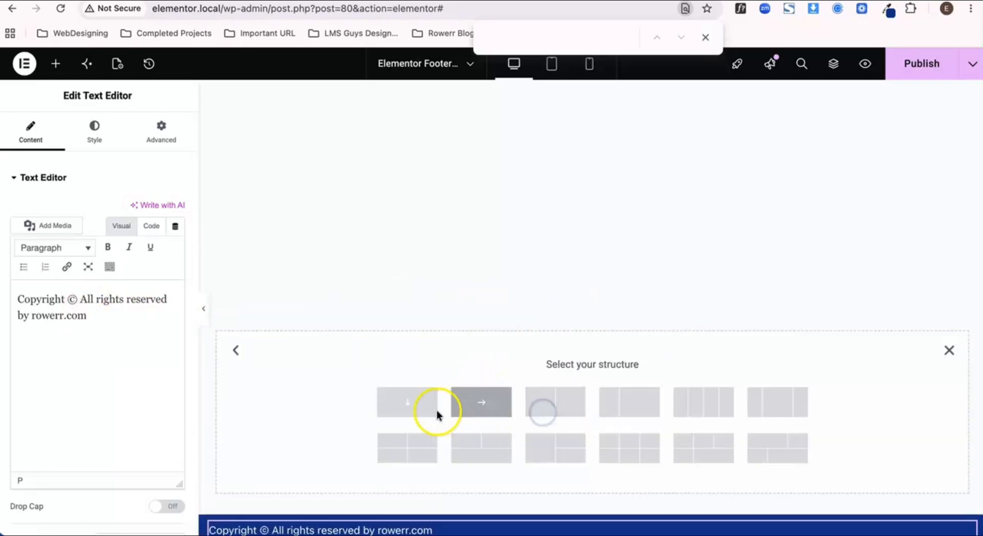
{"action": "scroll", "coordinate": [549, 421], "scroll_direction": "down", "scroll_amount": 2}
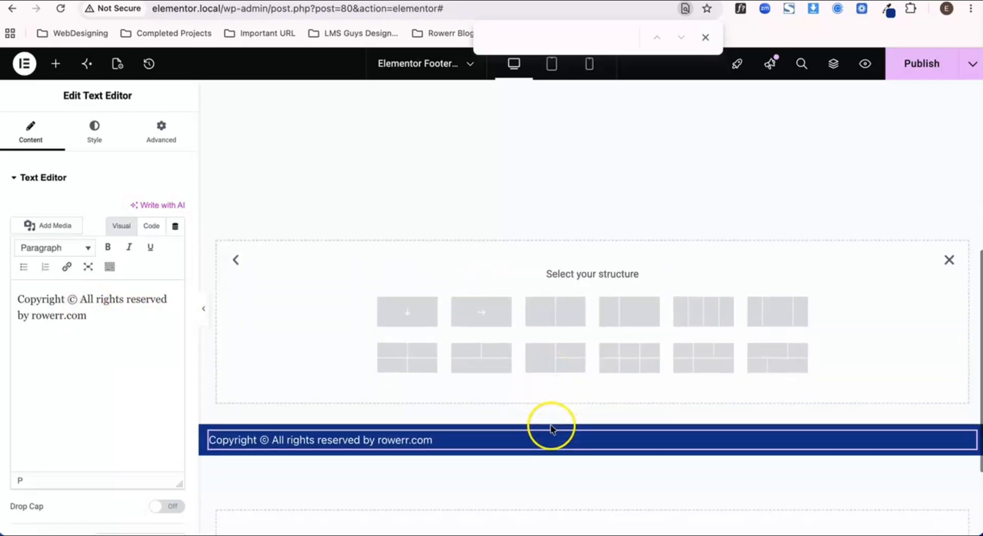
{"action": "left_click", "coordinate": [702, 313]}
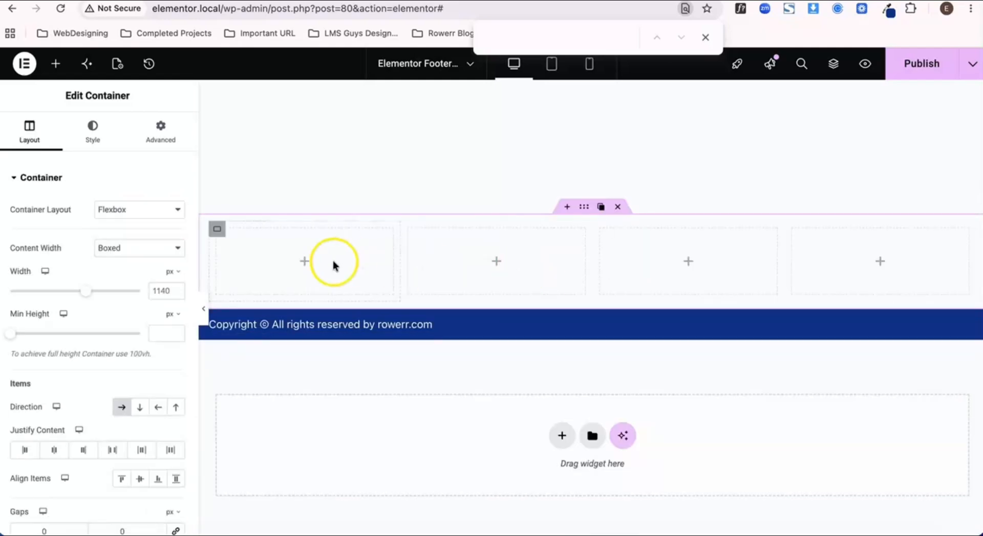
Step: Add an Image widget to the first column of the four-column container
{"action": "left_click", "coordinate": [308, 263]}
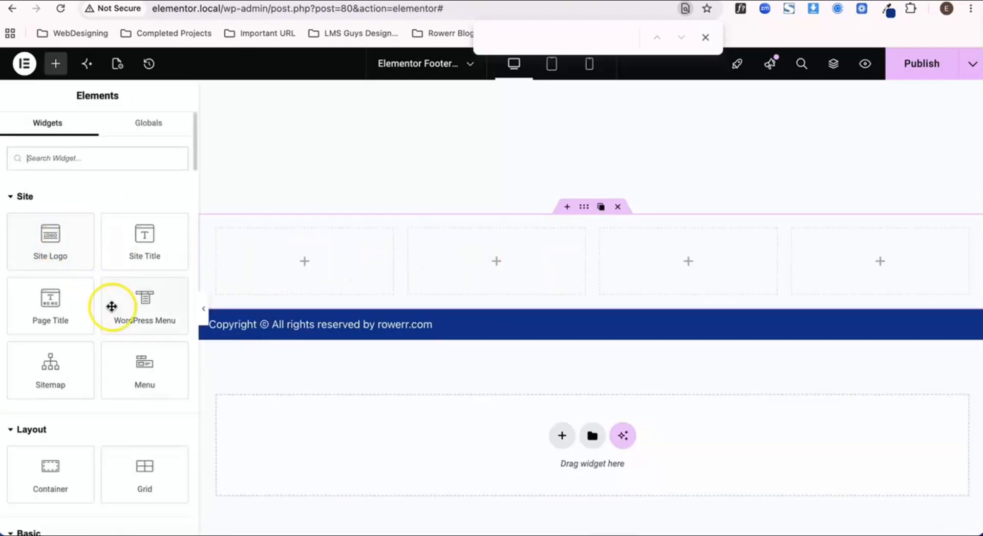
{"action": "scroll", "coordinate": [111, 305], "scroll_direction": "down", "scroll_amount": 3}
{"action": "scroll", "coordinate": [77, 377], "scroll_direction": "down", "scroll_amount": 5}
{"action": "left_click_drag", "start_coordinate": [130, 250], "coordinate": [285, 269]}
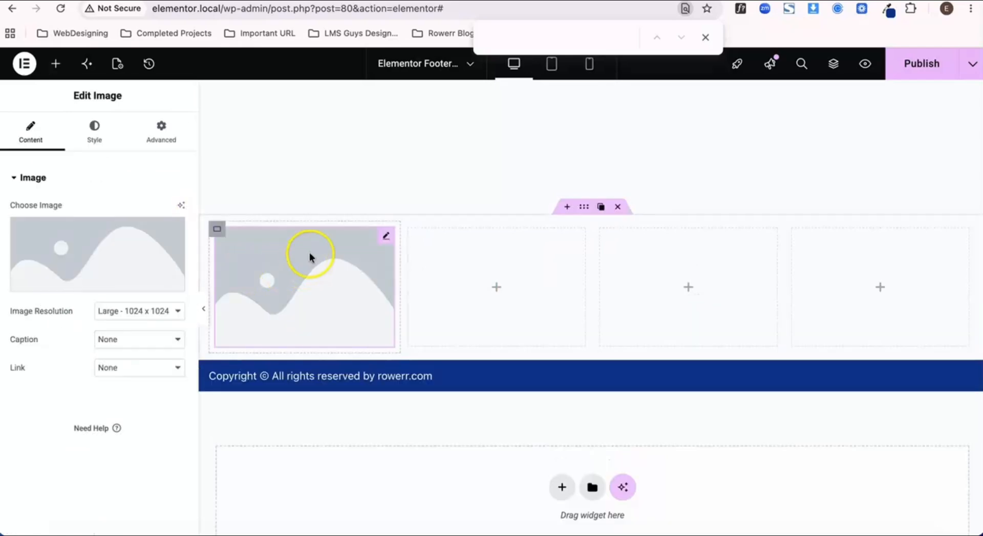
Step: Set the first column's image to Rowerr-AI-and-IT-Services-logo from the media library
{"action": "left_click", "coordinate": [70, 243]}
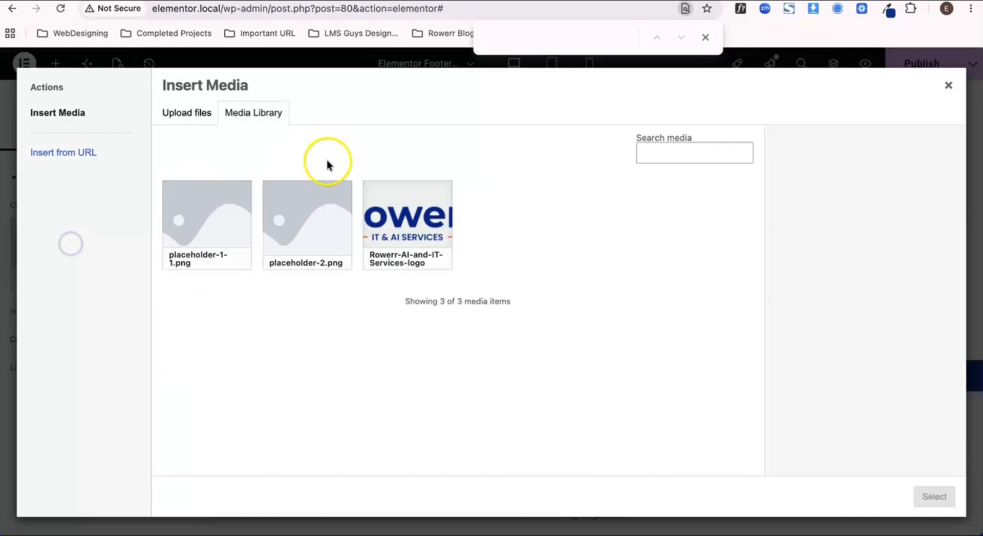
{"action": "left_click", "coordinate": [375, 240]}
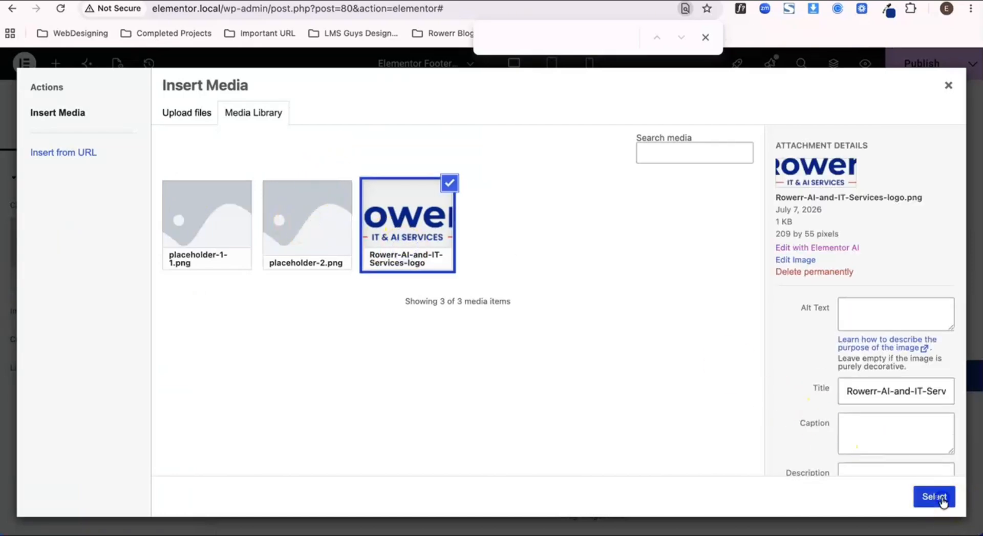
{"action": "left_click", "coordinate": [941, 502]}
{"action": "left_click", "coordinate": [77, 265]}
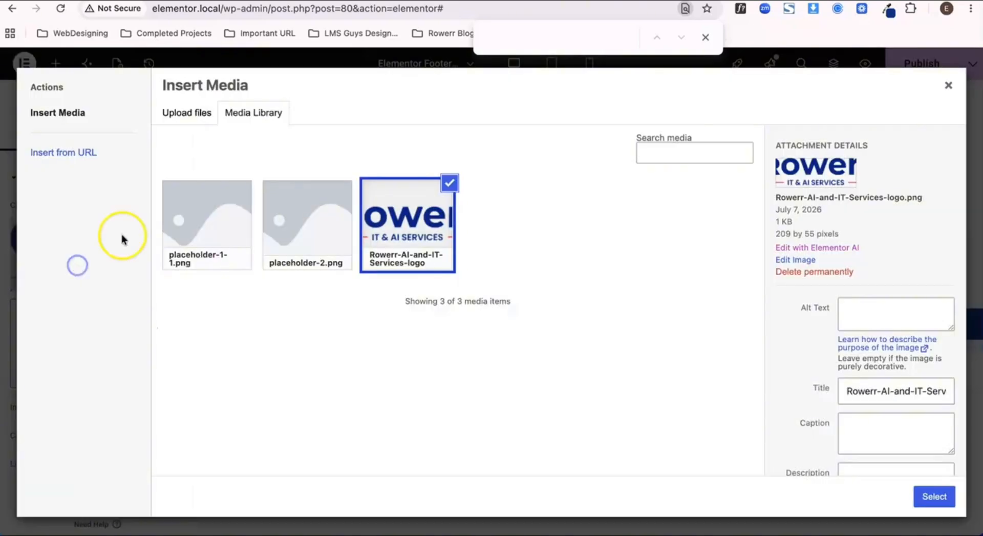
{"action": "left_click", "coordinate": [183, 117]}
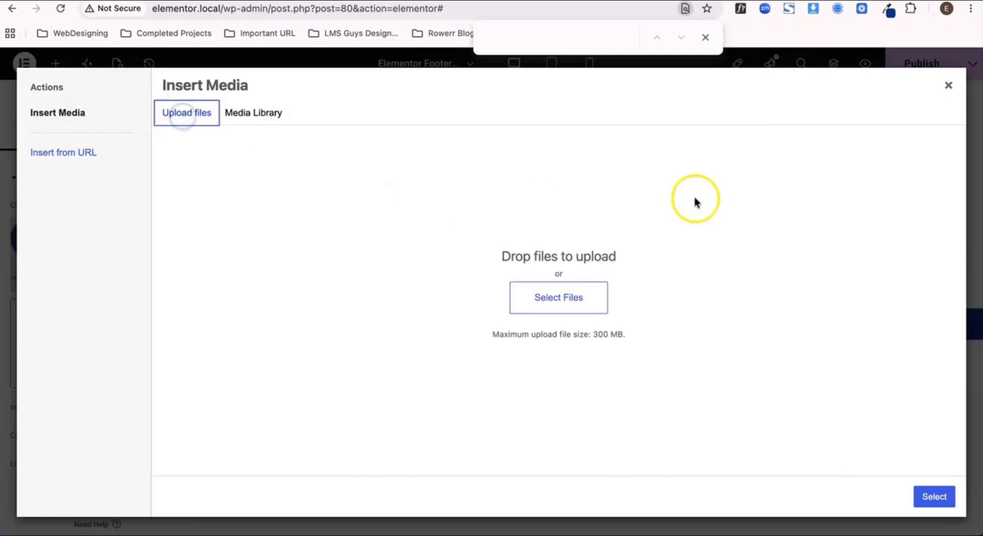
{"action": "left_click", "coordinate": [948, 85]}
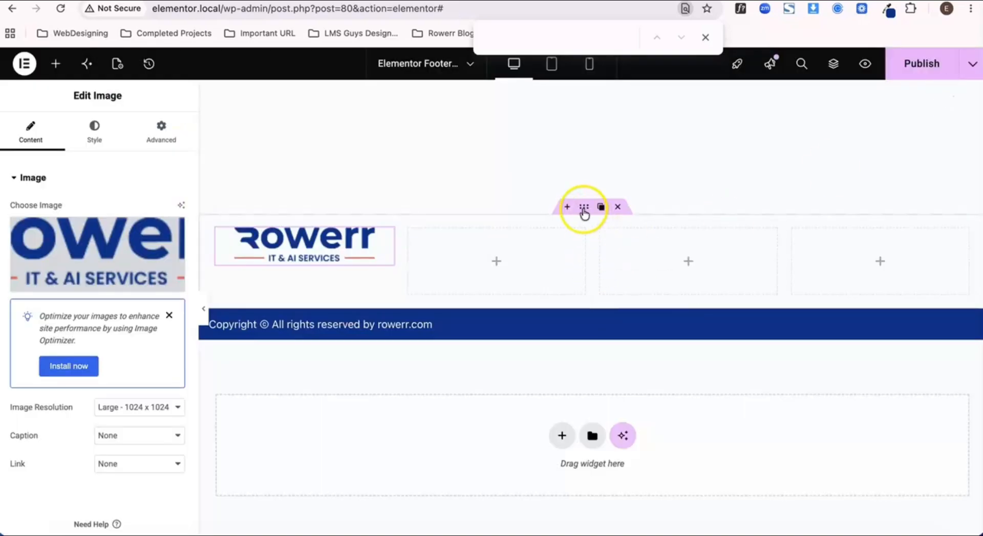
Step: Give the four-column container a classic background in the Primary global color
{"action": "left_click", "coordinate": [583, 206]}
{"action": "left_click", "coordinate": [92, 132]}
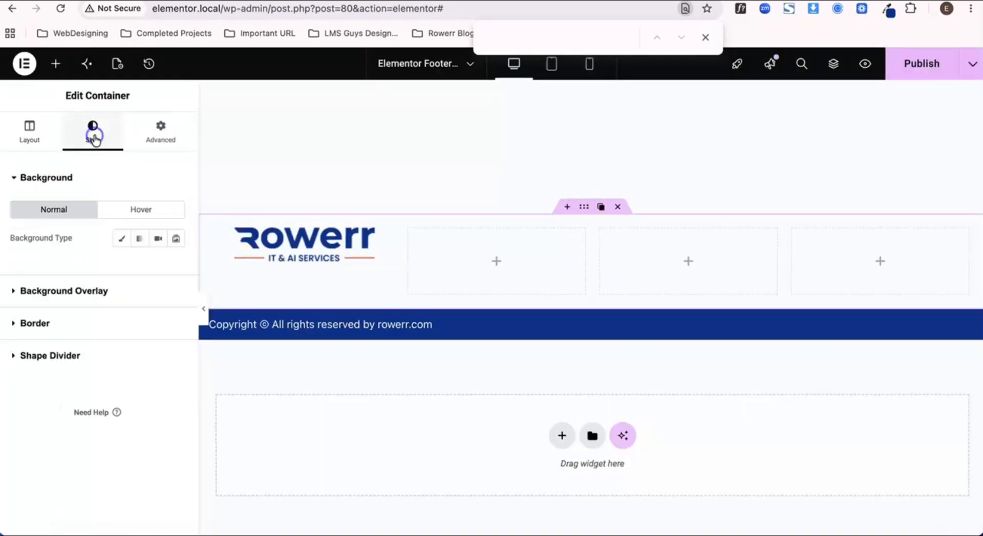
{"action": "left_click", "coordinate": [122, 241]}
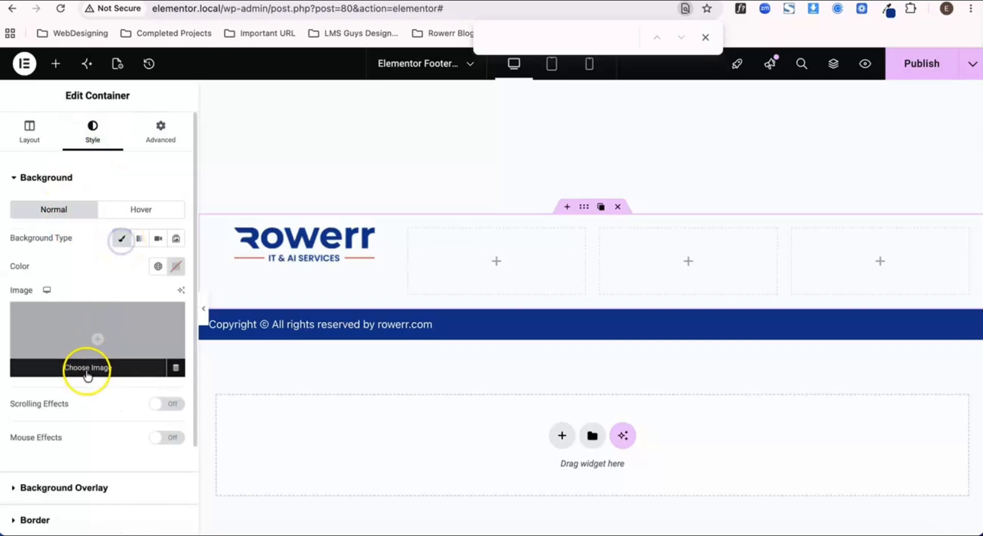
{"action": "scroll", "coordinate": [88, 375], "scroll_direction": "down", "scroll_amount": 2}
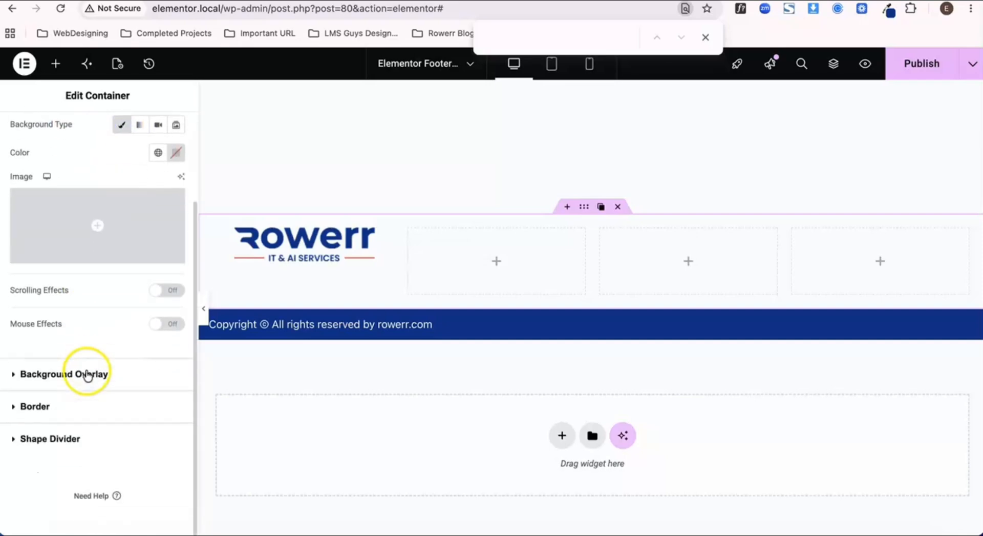
{"action": "left_click", "coordinate": [157, 157]}
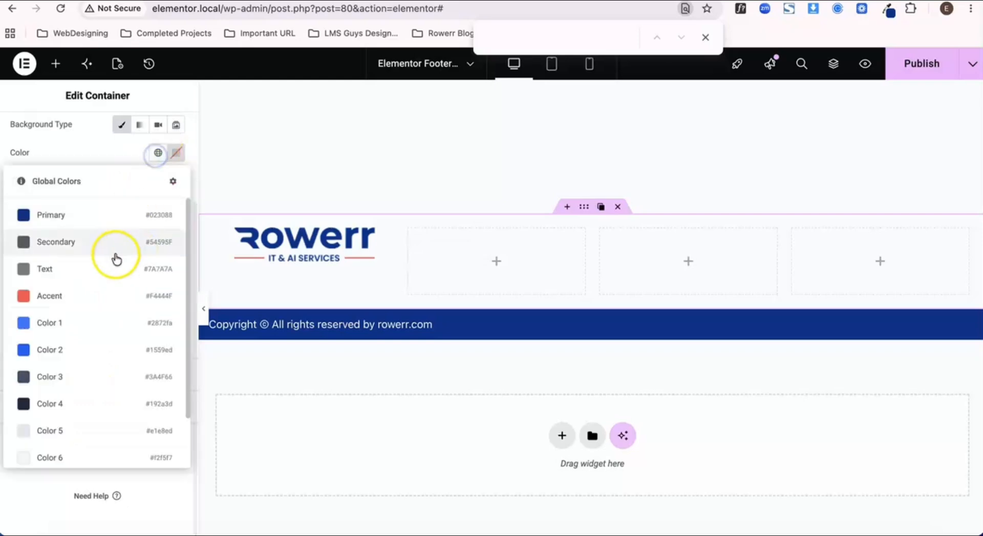
{"action": "left_click", "coordinate": [90, 216]}
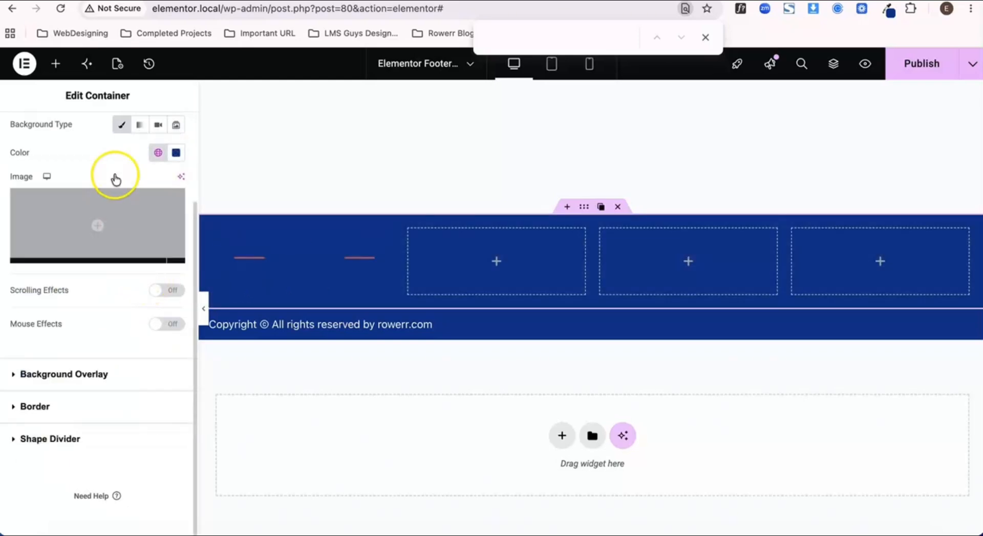
Step: Lighten the four-column container's background to the custom blue #0049D4
{"action": "left_click", "coordinate": [177, 153]}
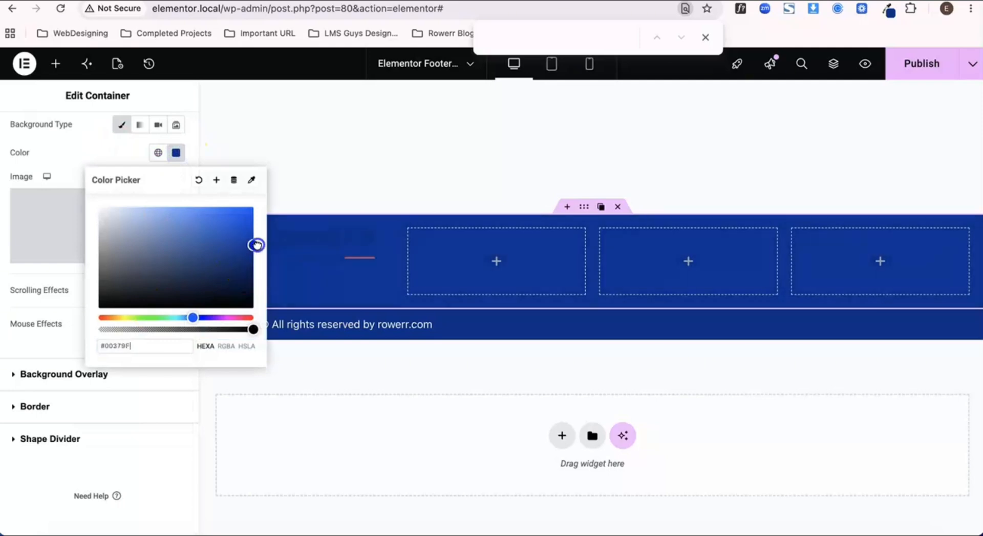
{"action": "left_click_drag", "start_coordinate": [256, 245], "coordinate": [258, 223]}
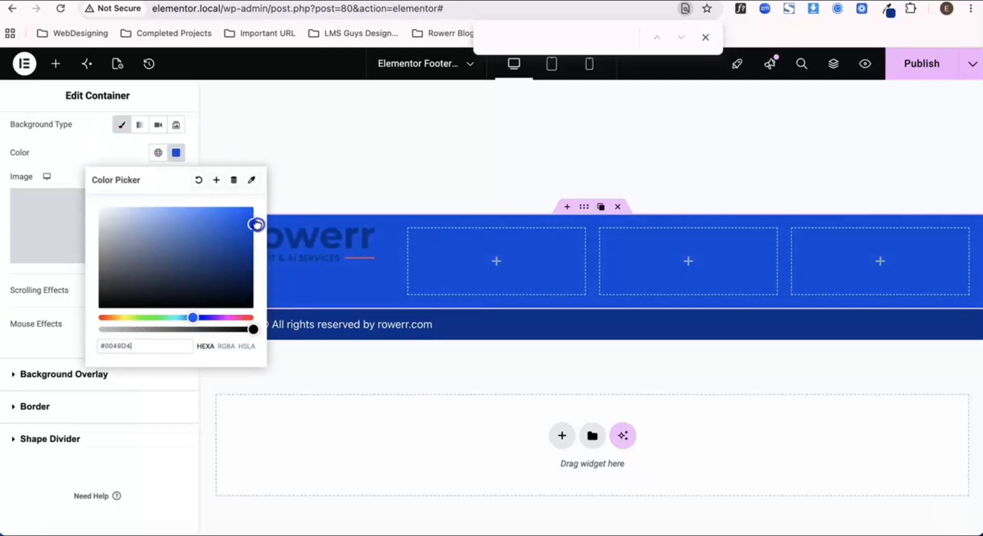
{"action": "left_click", "coordinate": [77, 198]}
Step: Replace the first column's logo by uploading 7cabb813-a553-468b-bb51-171185bf220a-removebg-preview.png from the Landing page folder of Rowerr.com on D-Drive
{"action": "left_click", "coordinate": [297, 249]}
{"action": "left_click", "coordinate": [88, 259]}
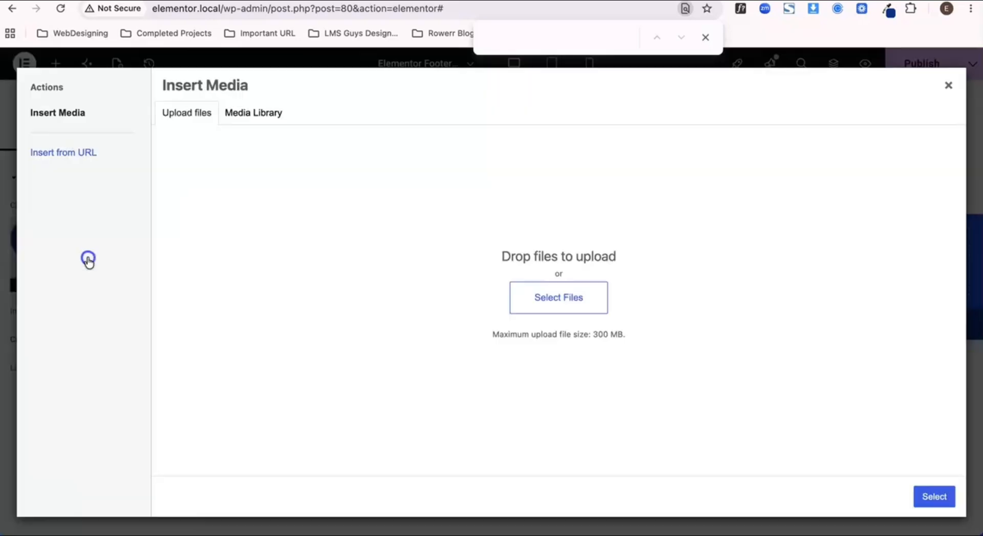
{"action": "left_click", "coordinate": [557, 309]}
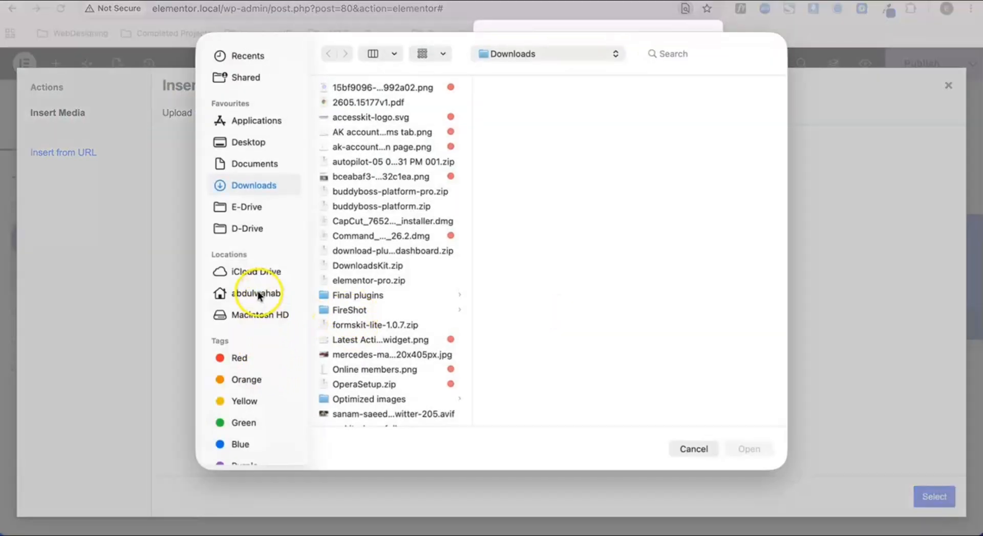
{"action": "left_click", "coordinate": [253, 229]}
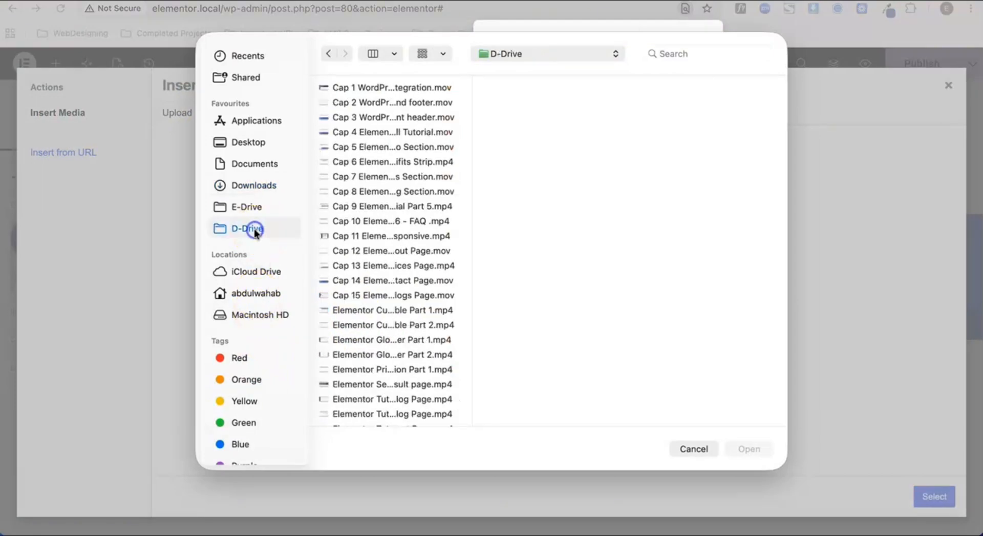
{"action": "scroll", "coordinate": [397, 427], "scroll_direction": "down", "scroll_amount": 5}
{"action": "left_click", "coordinate": [361, 413]}
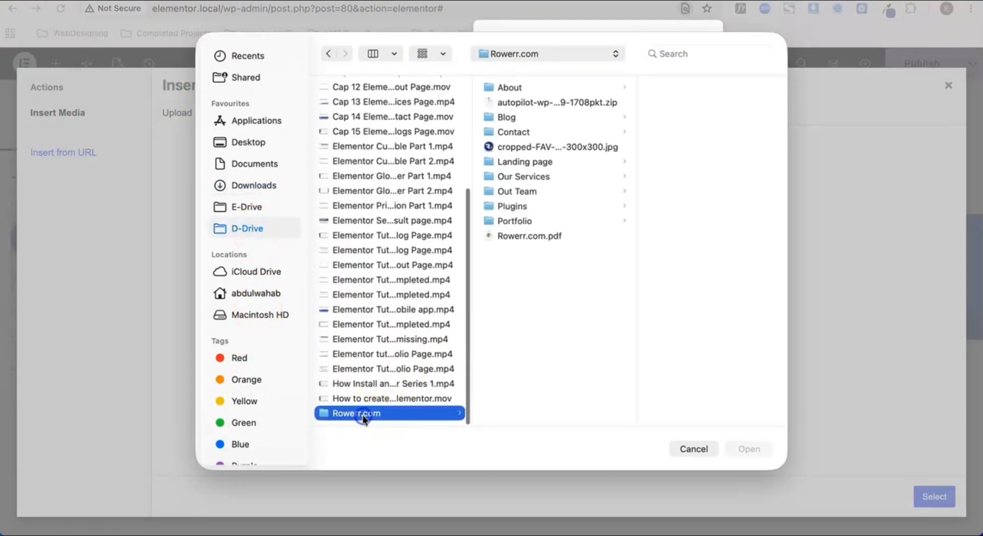
{"action": "left_click", "coordinate": [523, 162]}
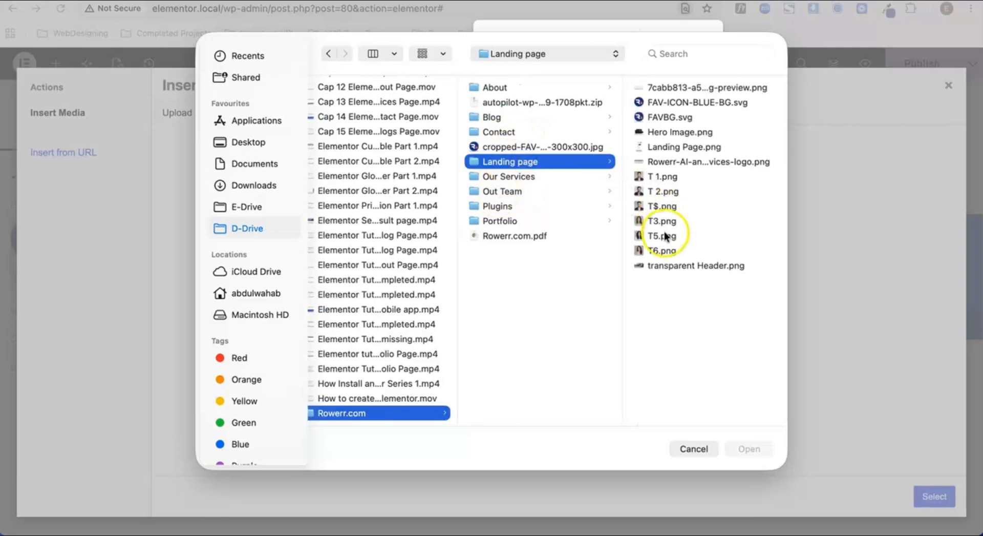
{"action": "left_click", "coordinate": [667, 88]}
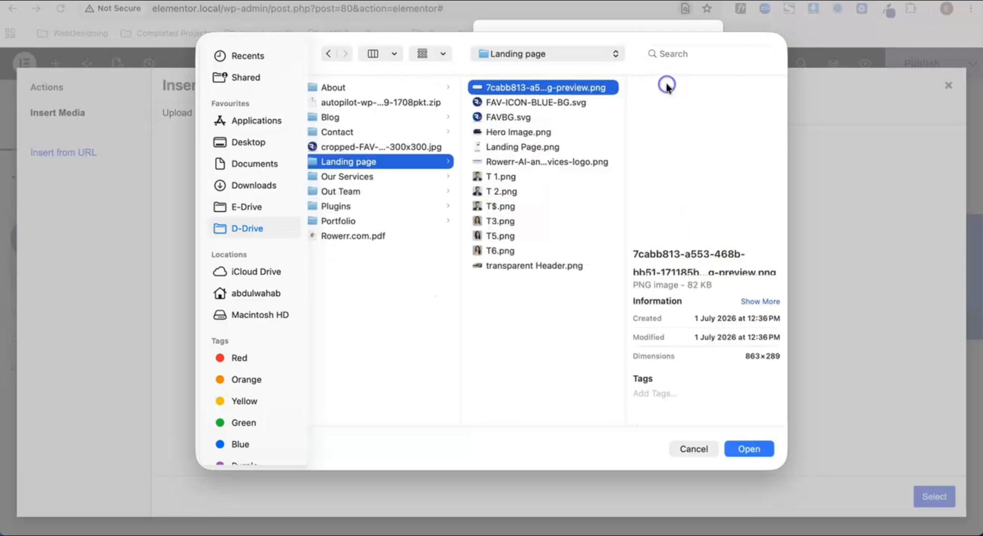
{"action": "left_click", "coordinate": [749, 448]}
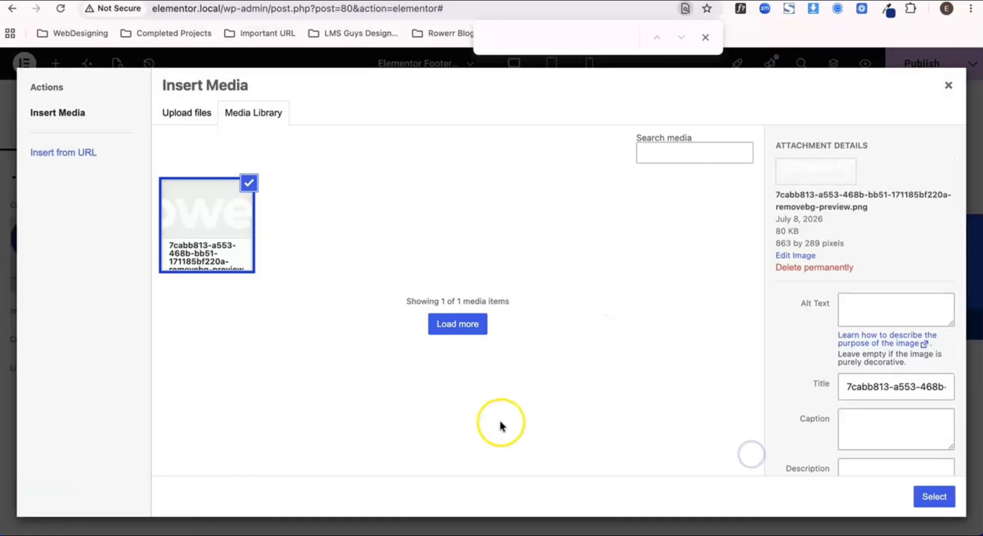
{"action": "left_click", "coordinate": [933, 496]}
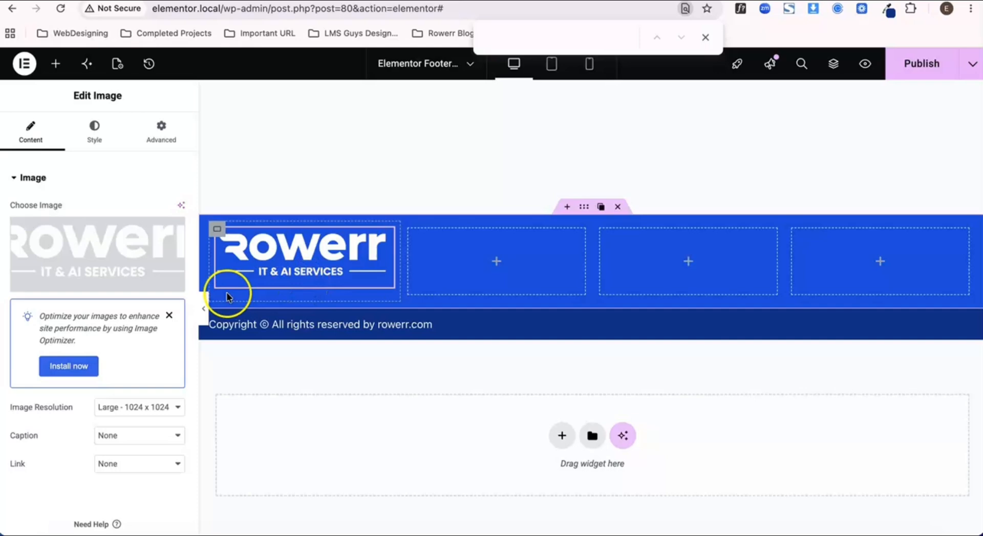
Step: Add a Text Editor widget below the logo in the first column
{"action": "left_click", "coordinate": [56, 63]}
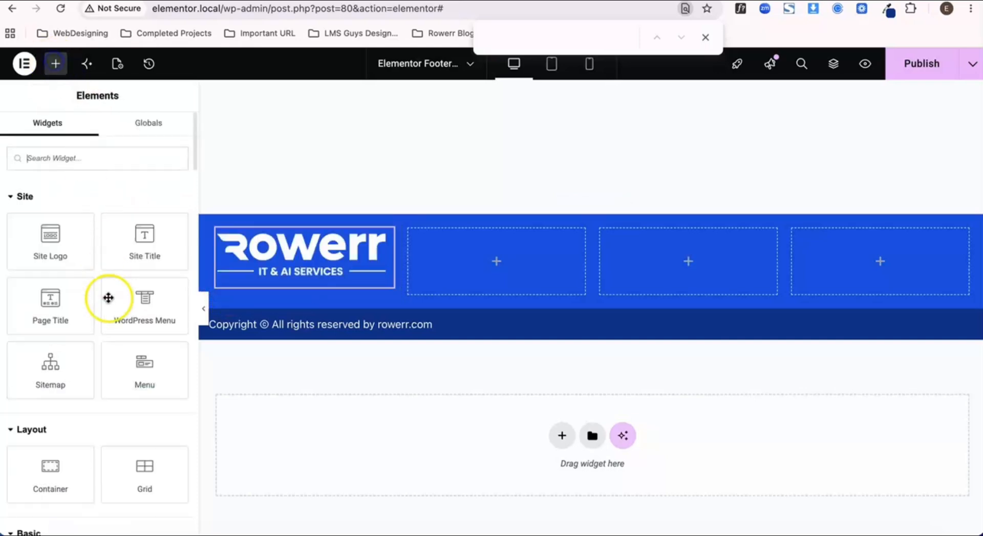
{"action": "scroll", "coordinate": [97, 402], "scroll_direction": "down", "scroll_amount": 6}
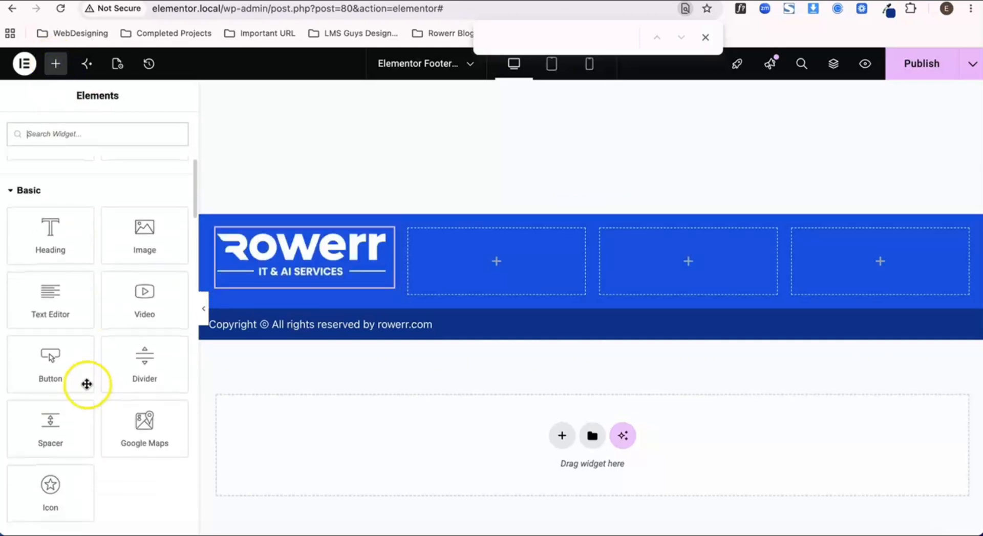
{"action": "left_click_drag", "start_coordinate": [49, 292], "coordinate": [314, 291]}
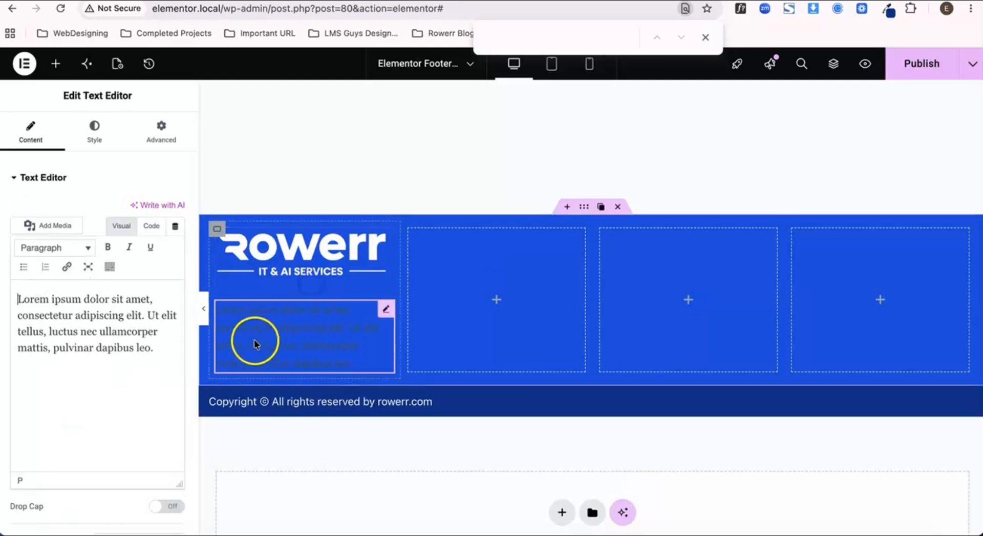
Step: Set the first column's Text Editor text color to the Color 6 global color
{"action": "left_click", "coordinate": [95, 146]}
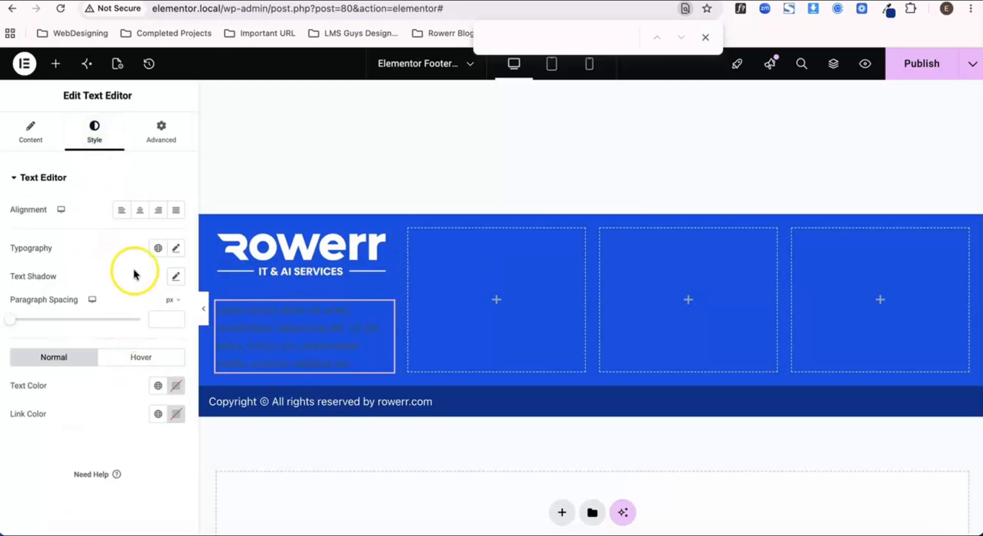
{"action": "left_click", "coordinate": [158, 386]}
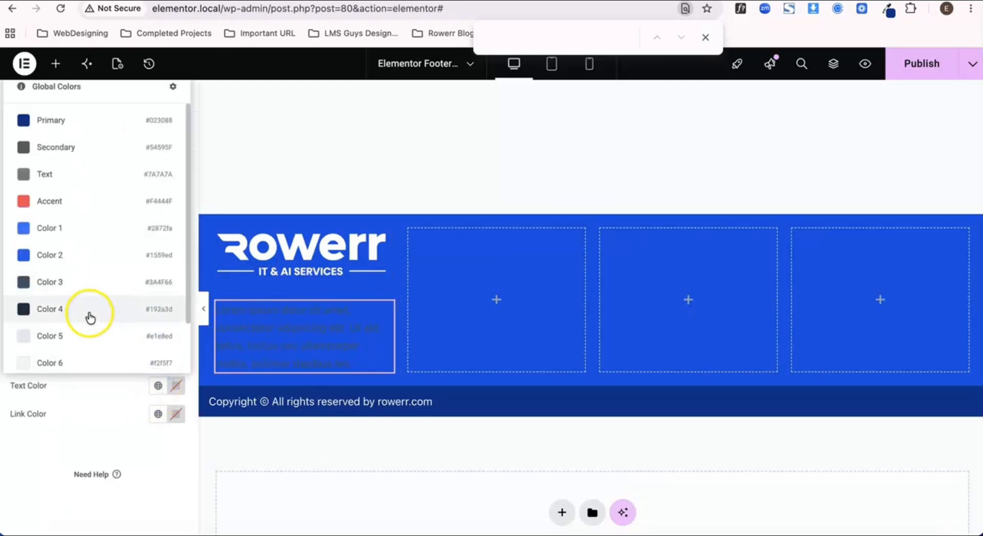
{"action": "left_click", "coordinate": [83, 362]}
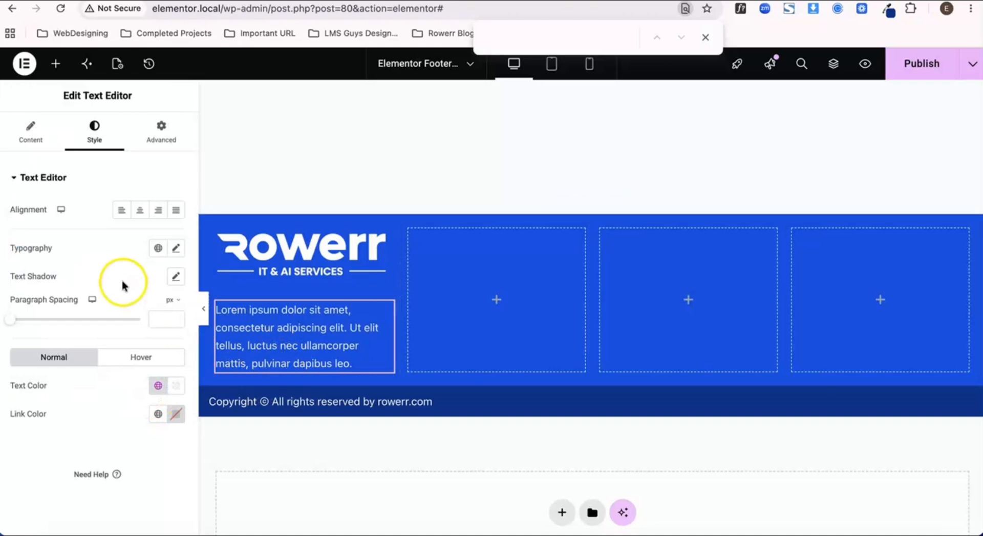
Step: Set the font weight of the first column's paragraph to 500 (Medium)
{"action": "left_click", "coordinate": [176, 249]}
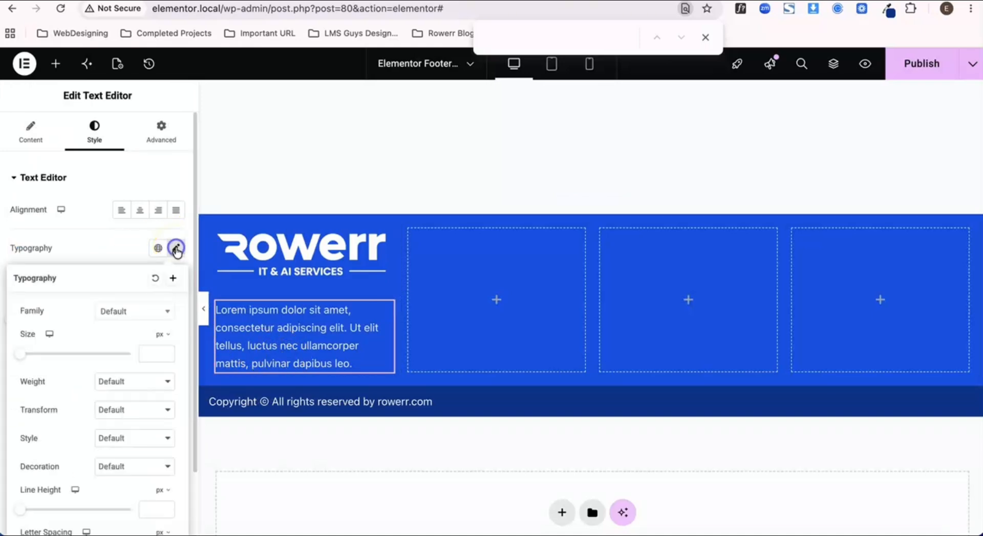
{"action": "scroll", "coordinate": [138, 407], "scroll_direction": "down", "scroll_amount": 3}
{"action": "left_click", "coordinate": [134, 310]}
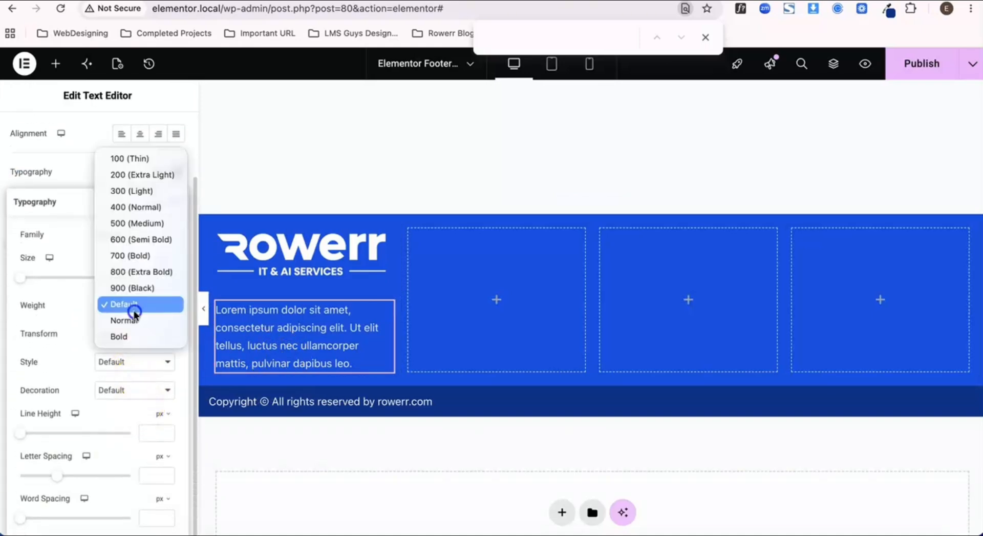
{"action": "left_click", "coordinate": [144, 223]}
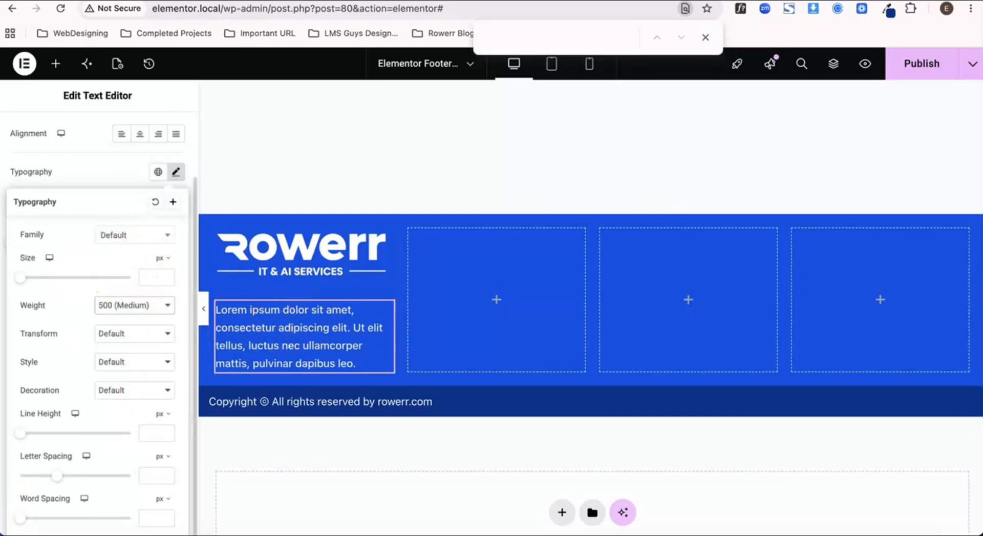
{"action": "left_click", "coordinate": [296, 348]}
Step: Replace the placeholder paragraph with "We build digital products, automate workflows, and integrate AI to help businesses grow smarter and faster."
{"action": "scroll", "coordinate": [61, 164], "scroll_direction": "up", "scroll_amount": 3}
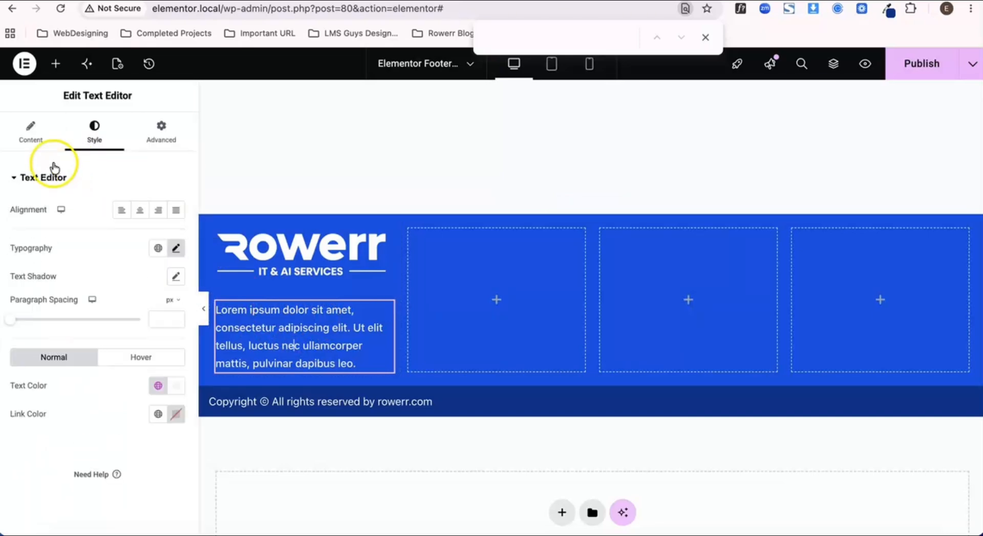
{"action": "left_click", "coordinate": [31, 133]}
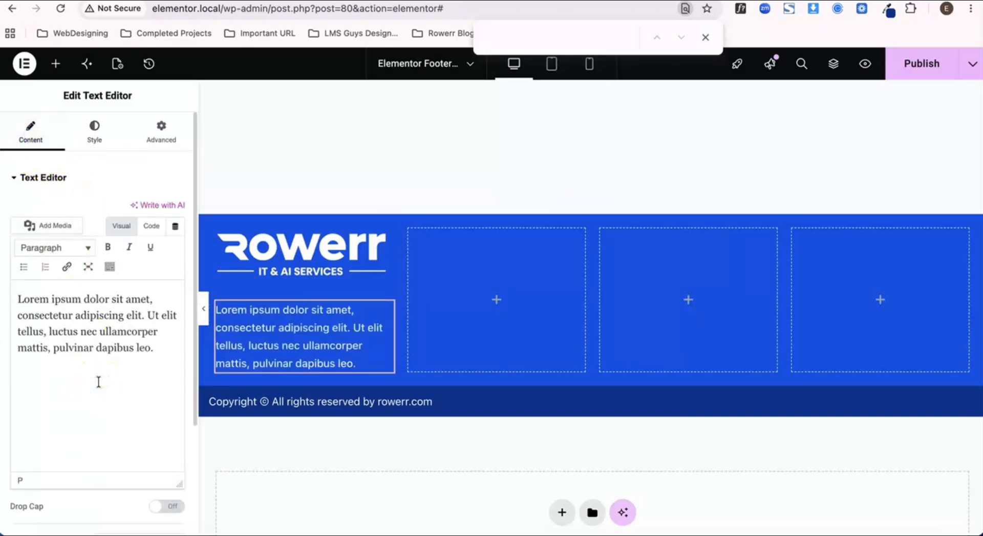
{"action": "key", "text": "ctrl+a"}
{"action": "type", "text": "We build digital products, automate workflows, and integrate AI to help businesses grow smarter and faster."}
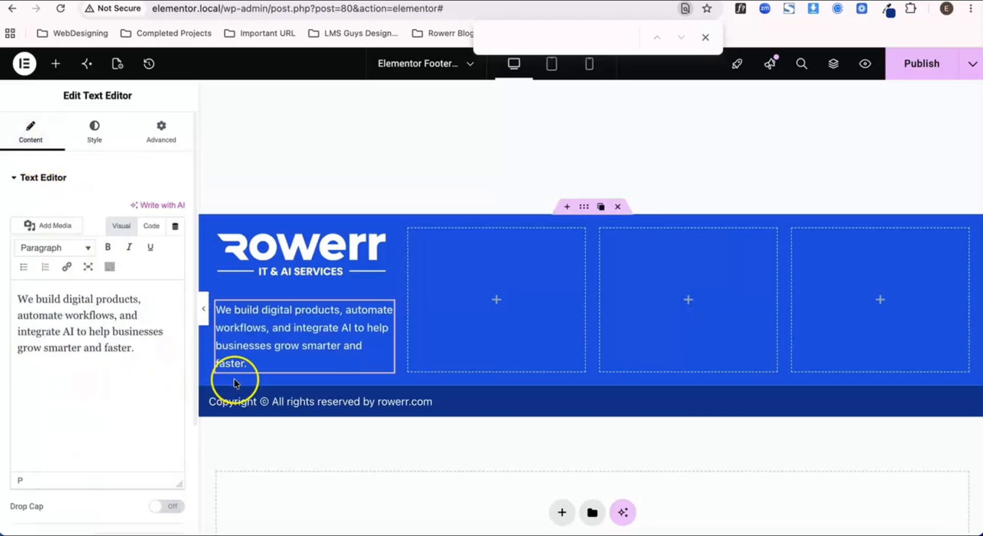
Step: Set the logo image's width to 60% and its alignment to Start
{"action": "left_click", "coordinate": [499, 301]}
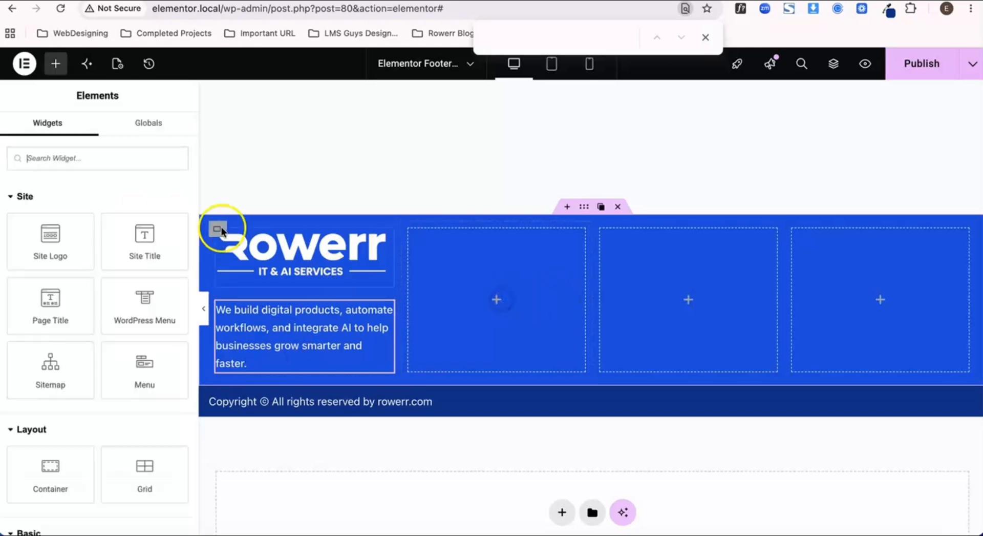
{"action": "left_click", "coordinate": [283, 241]}
{"action": "left_click", "coordinate": [95, 135]}
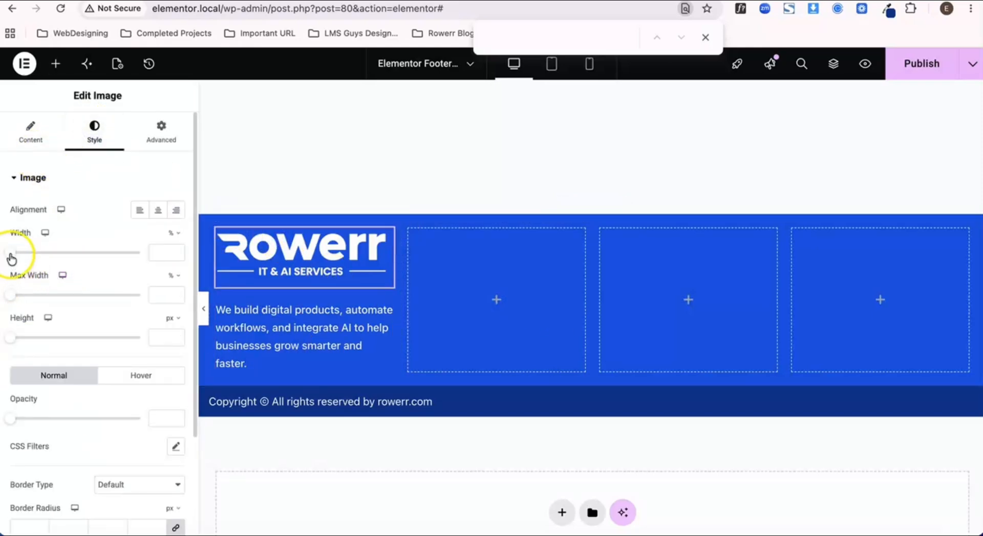
{"action": "left_click_drag", "start_coordinate": [12, 259], "coordinate": [85, 259]}
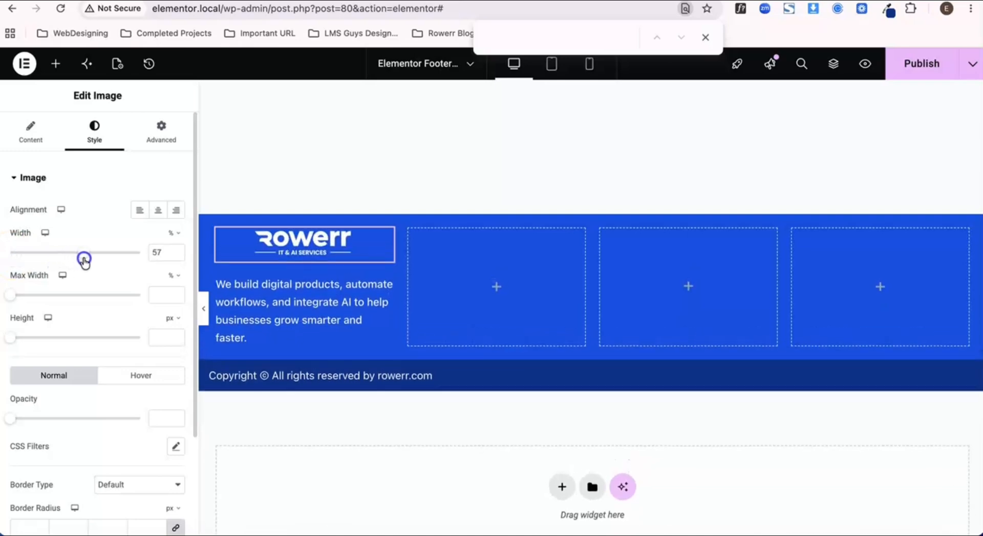
{"action": "left_click", "coordinate": [144, 211]}
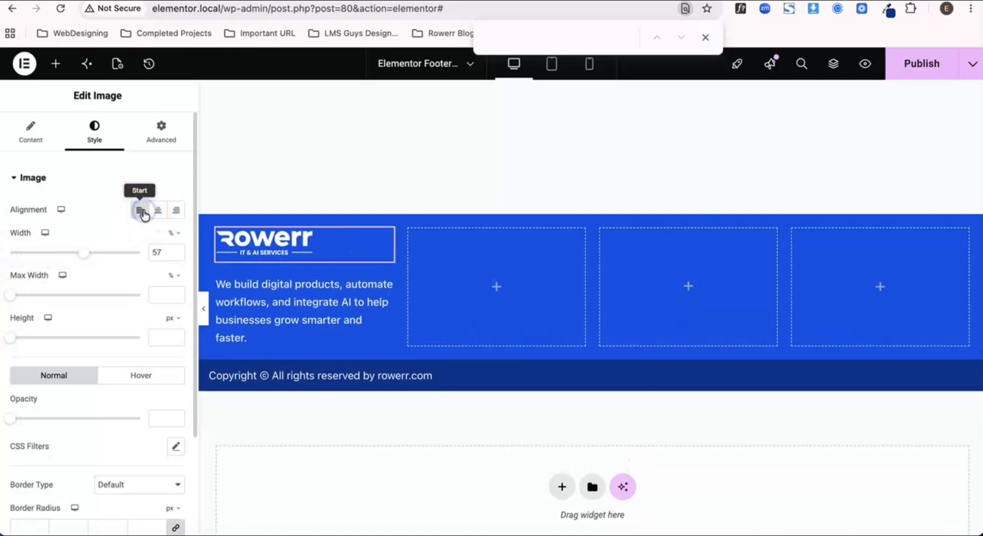
{"action": "left_click", "coordinate": [89, 255]}
{"action": "left_click_drag", "start_coordinate": [85, 257], "coordinate": [89, 257]}
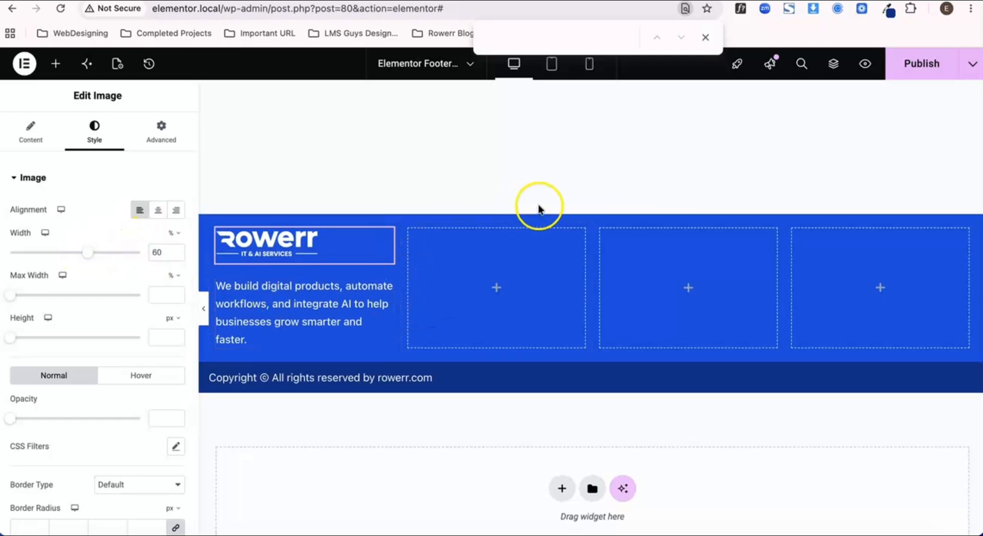
Step: Unlink the blue container's padding and set it to 80 px top, 20 px bottom and 0 on both sides
{"action": "left_click", "coordinate": [578, 214]}
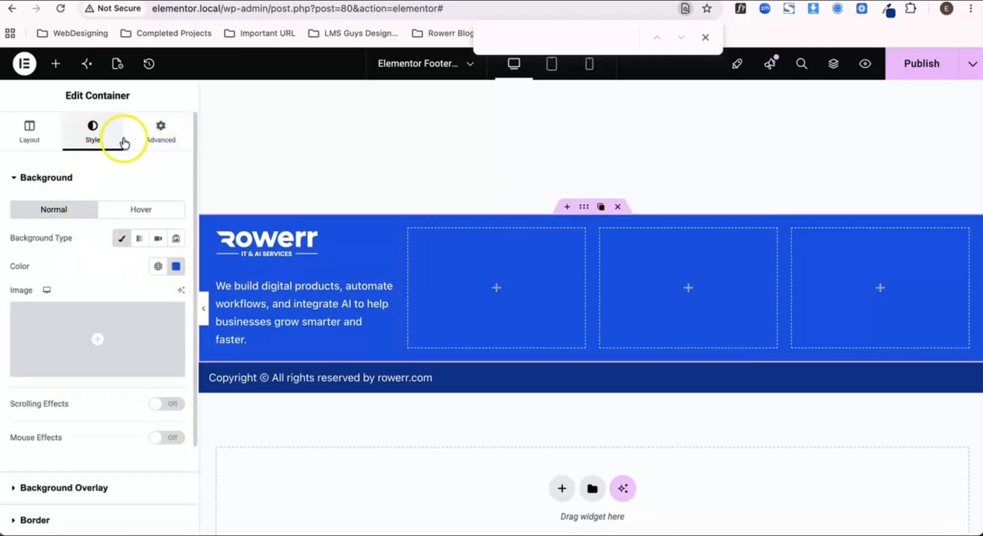
{"action": "left_click", "coordinate": [151, 137]}
{"action": "left_click", "coordinate": [175, 274]}
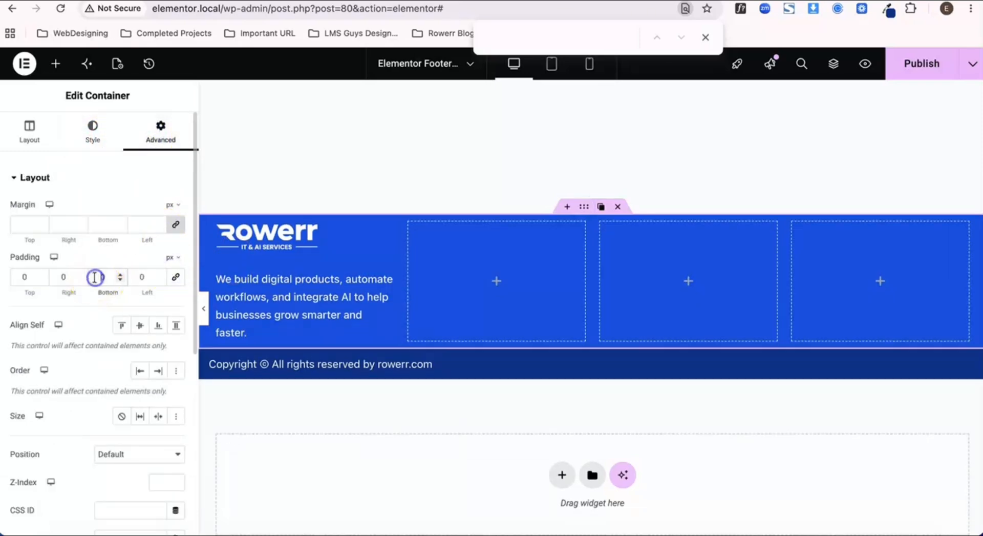
{"action": "type", "text": "8"}
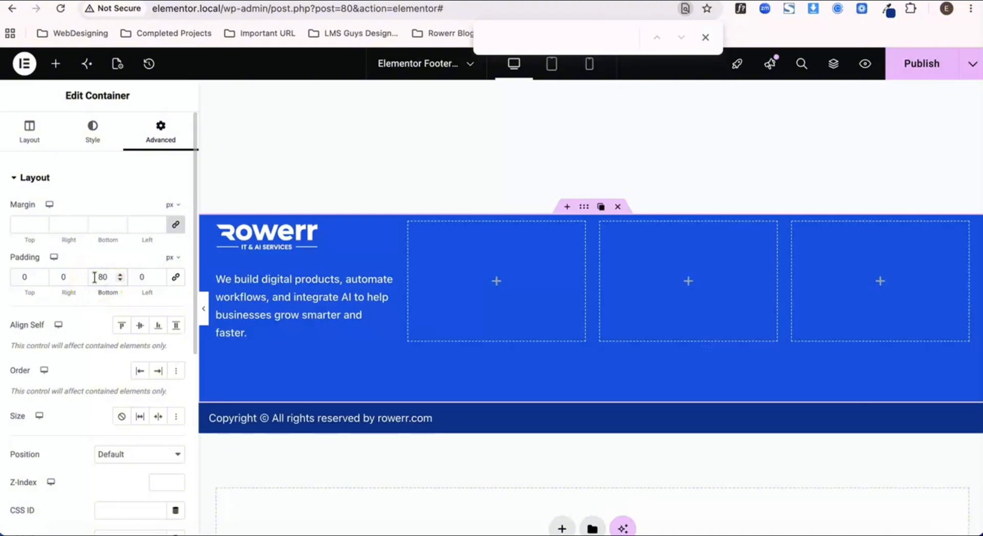
{"action": "key", "text": "BackSpace"}
{"action": "left_click", "coordinate": [46, 265]}
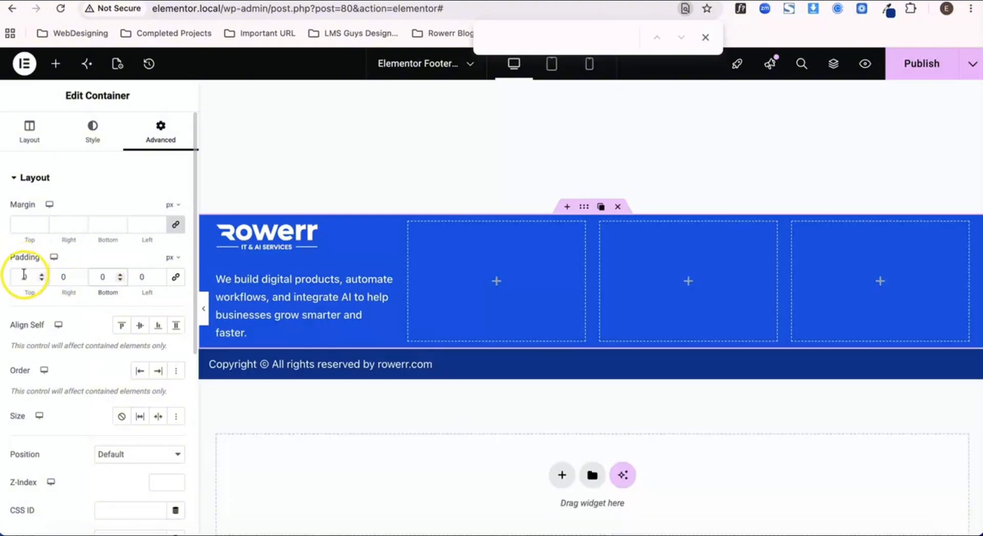
{"action": "type", "text": "8"}
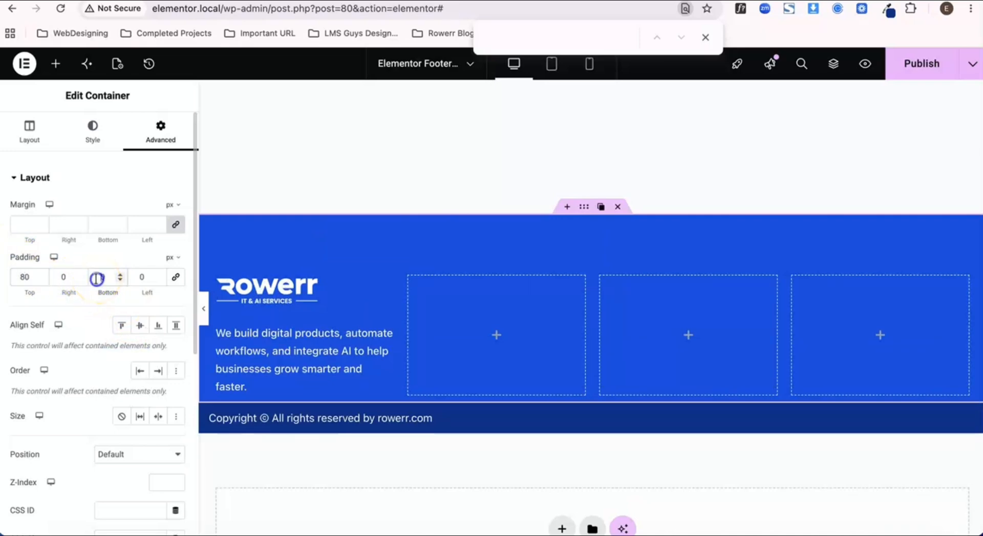
{"action": "type", "text": "2"}
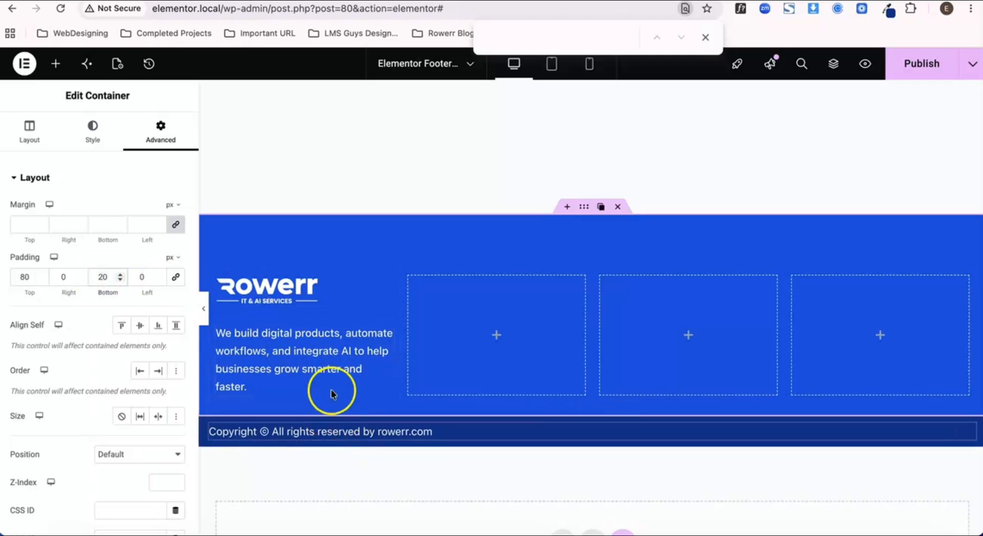
{"action": "left_click", "coordinate": [497, 337]}
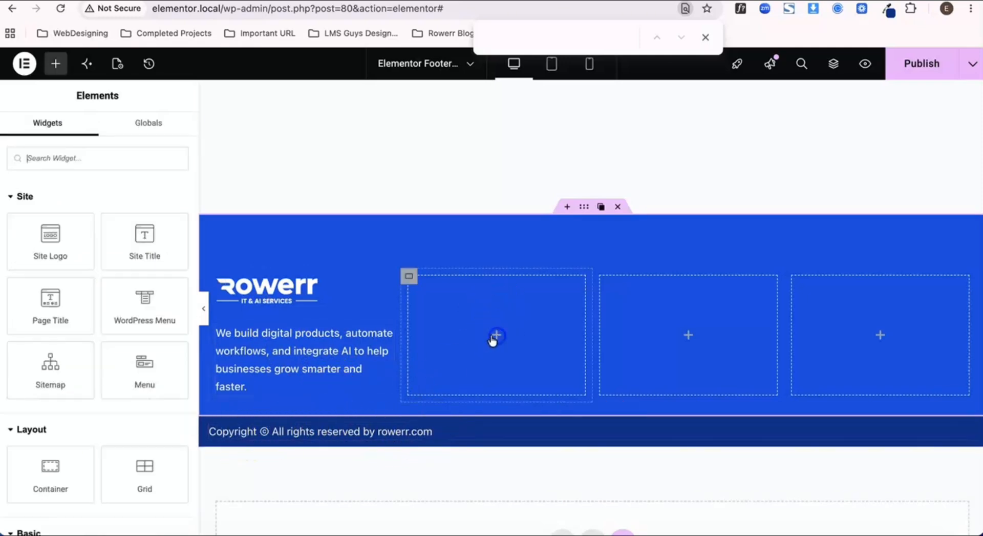
{"action": "left_click", "coordinate": [49, 235]}
{"action": "left_click", "coordinate": [54, 65]}
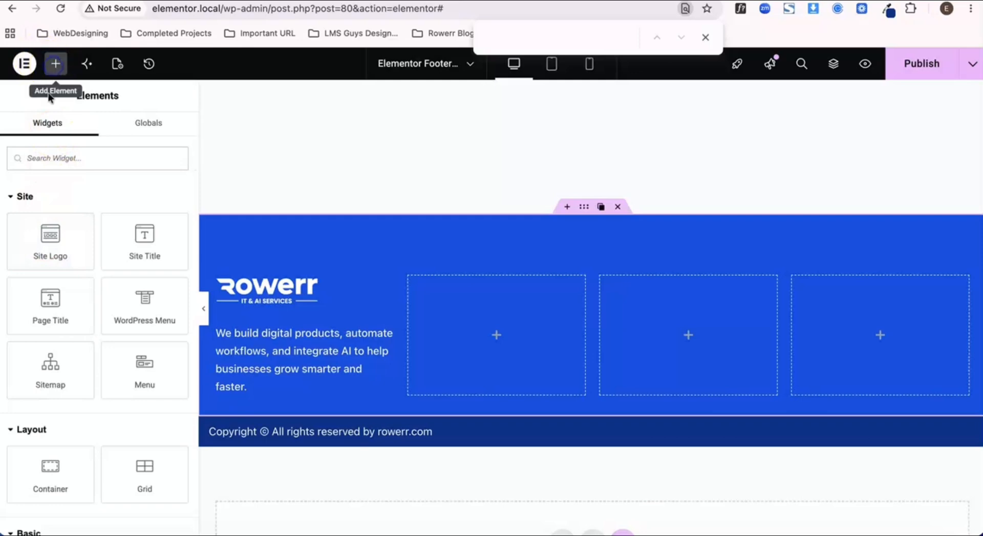
{"action": "left_click", "coordinate": [51, 317]}
{"action": "scroll", "coordinate": [50, 317], "scroll_direction": "down", "scroll_amount": 5}
{"action": "scroll", "coordinate": [56, 319], "scroll_direction": "down", "scroll_amount": 2}
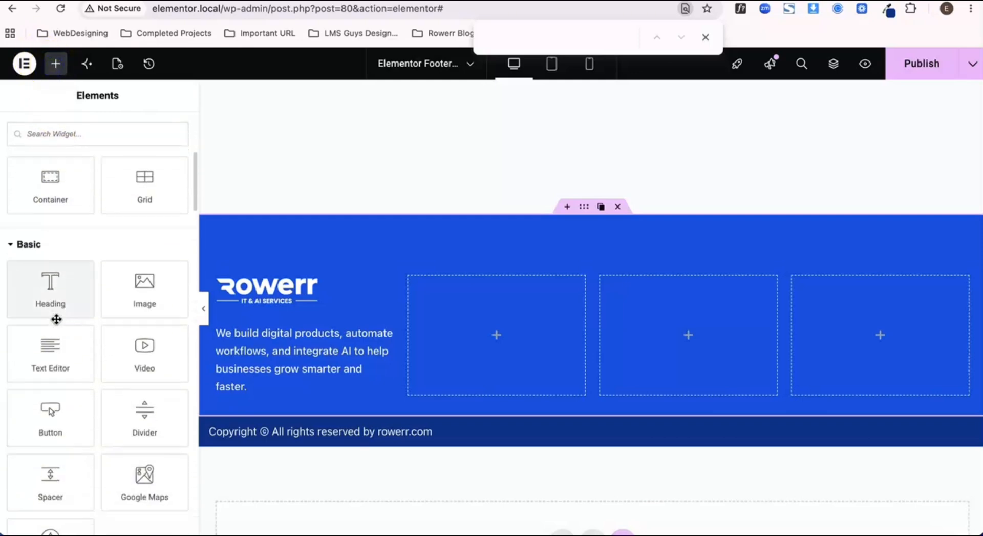
{"action": "left_click", "coordinate": [56, 315]}
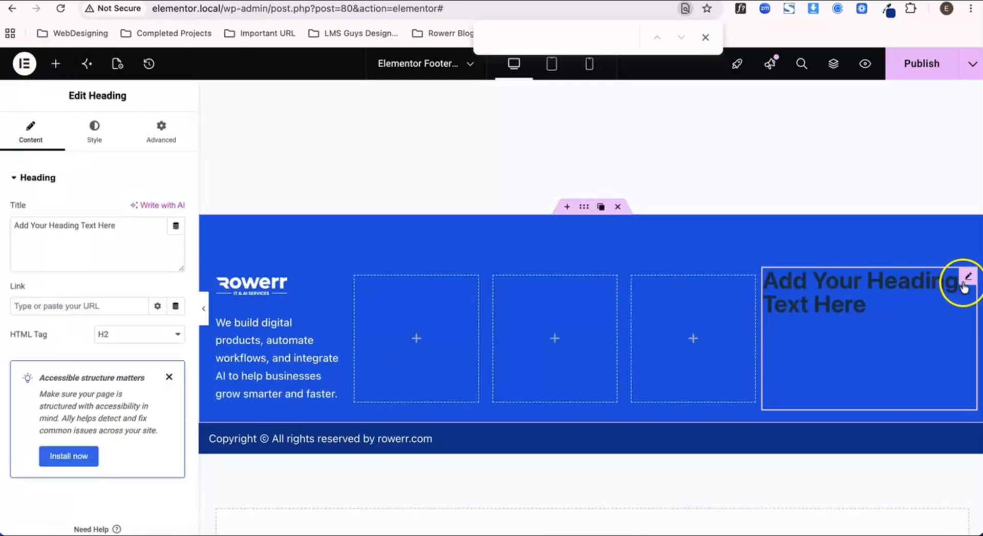
{"action": "left_click", "coordinate": [937, 283]}
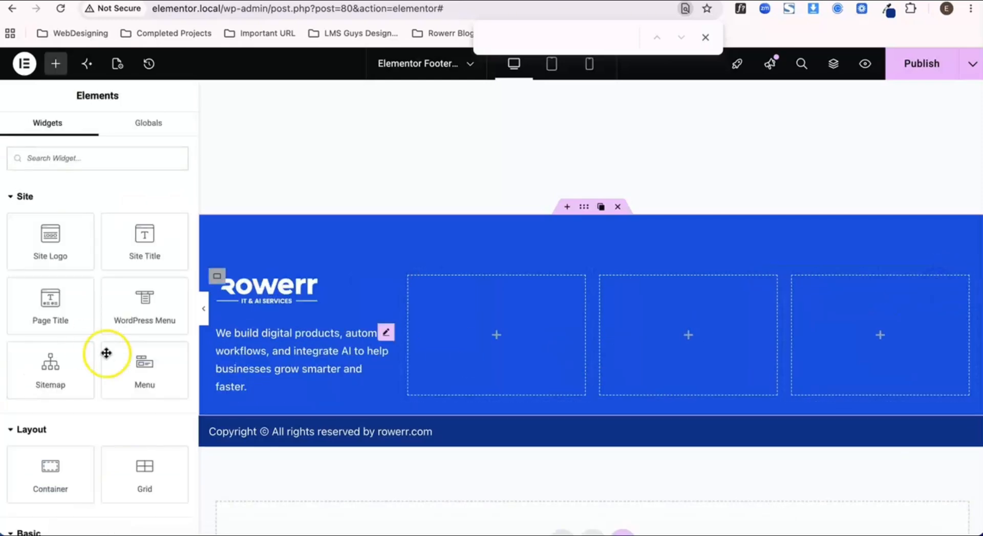
Step: Add a Heading widget to the second column and set its title to "Quick Links"
{"action": "scroll", "coordinate": [33, 412], "scroll_direction": "down", "scroll_amount": 4}
{"action": "left_click_drag", "start_coordinate": [41, 384], "coordinate": [445, 343]}
{"action": "left_click", "coordinate": [478, 325]}
{"action": "left_click", "coordinate": [96, 220]}
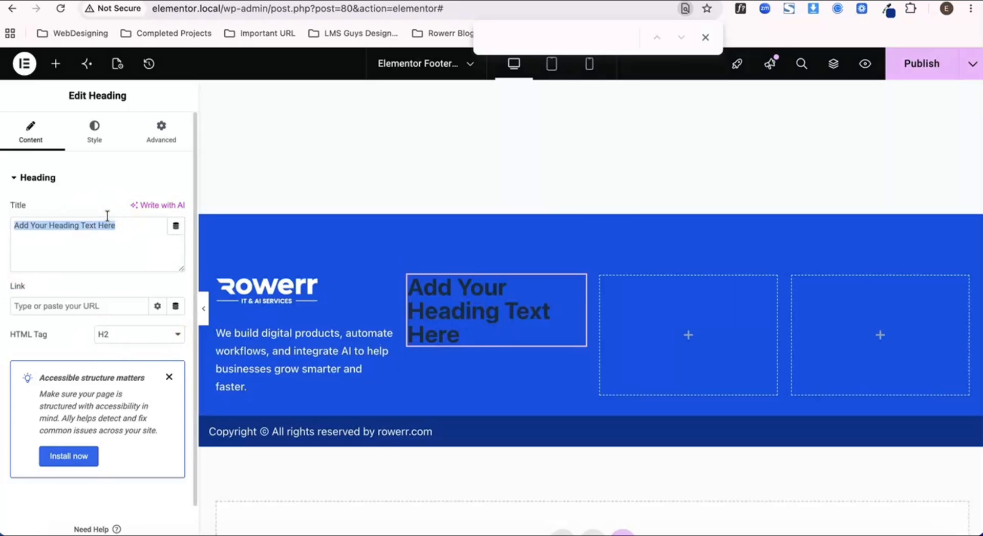
{"action": "left_click", "coordinate": [107, 232]}
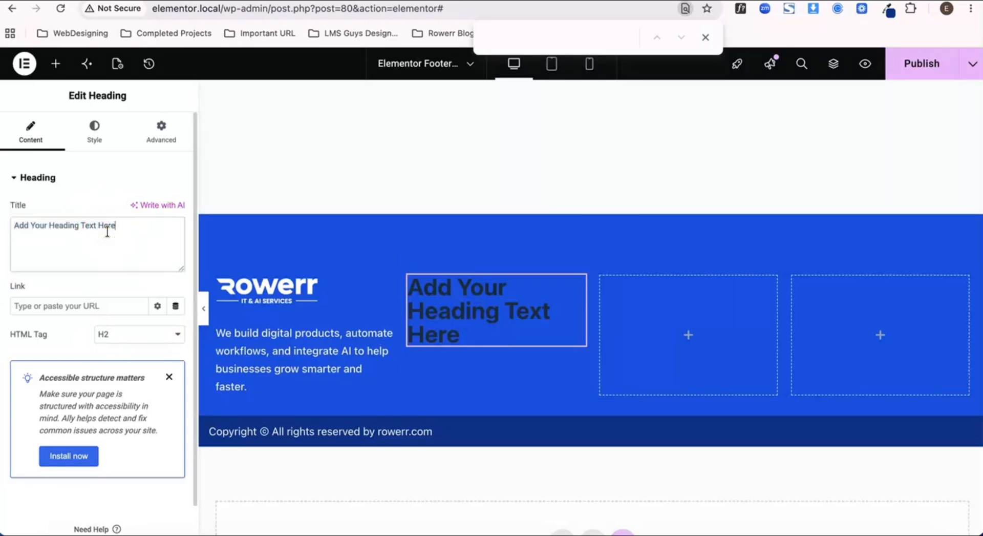
{"action": "key", "text": "ctrl+a"}
{"action": "key", "text": "BackSpace"}
{"action": "type", "text": "Q"}
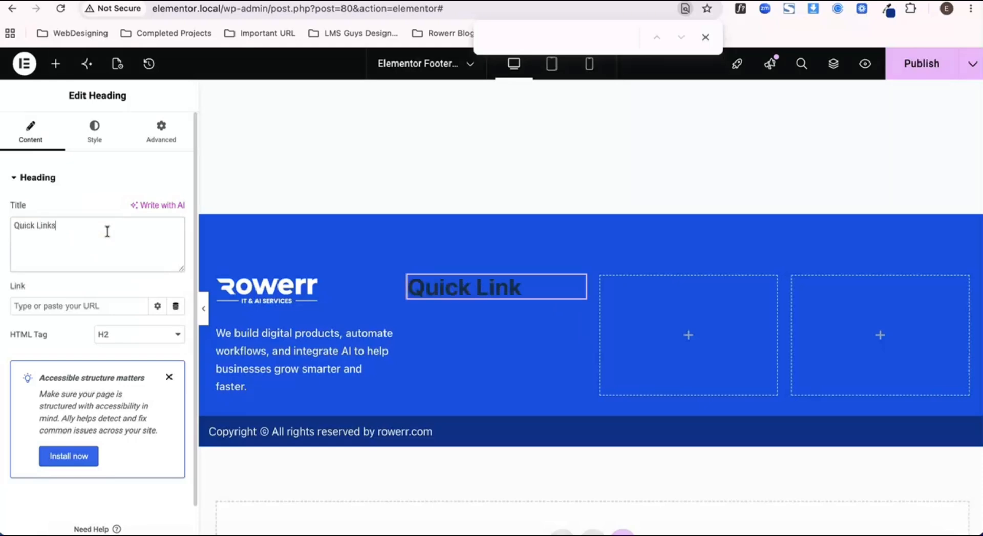
Step: Set the Quick Links heading's text color to the Color 8 global color
{"action": "left_click", "coordinate": [94, 131]}
{"action": "left_click", "coordinate": [158, 399]}
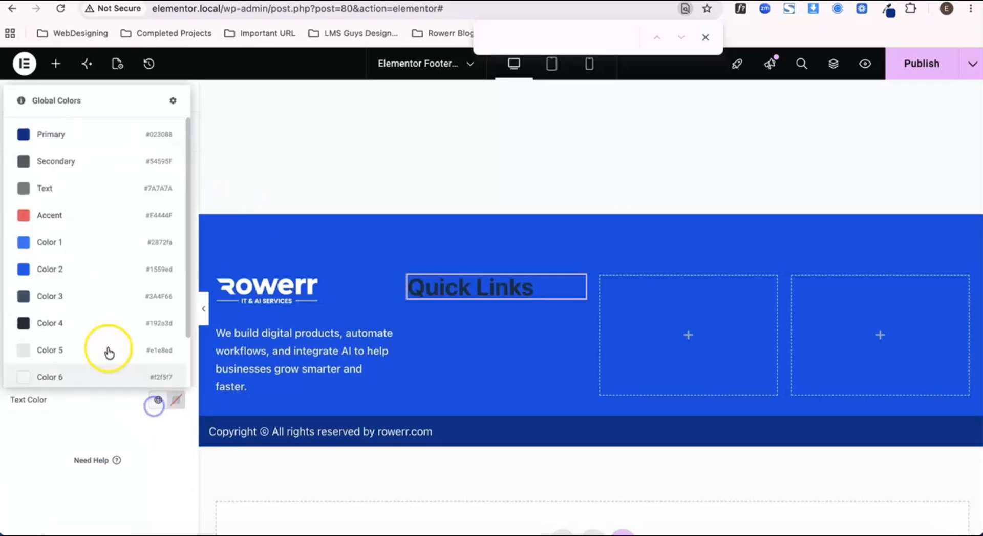
{"action": "scroll", "coordinate": [68, 379], "scroll_direction": "down", "scroll_amount": 2}
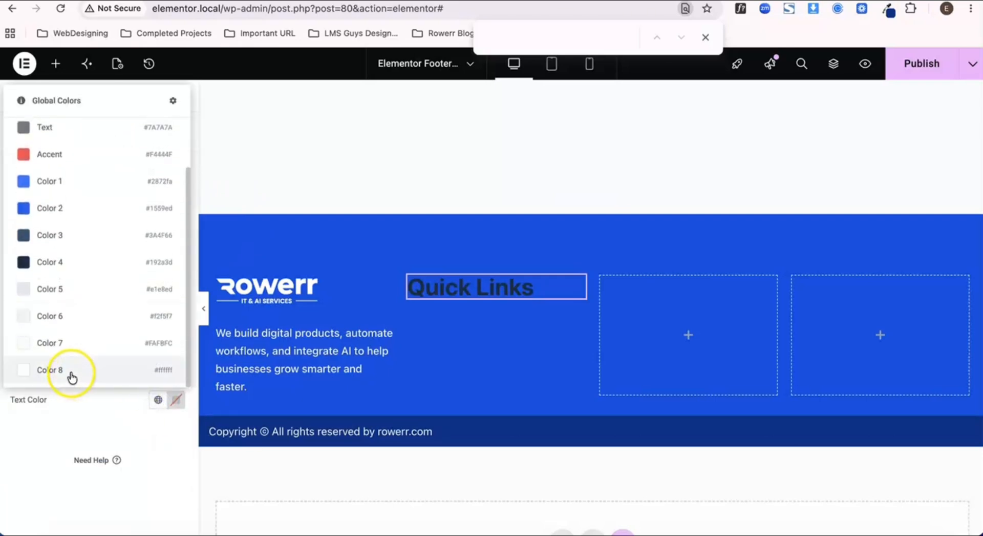
{"action": "left_click", "coordinate": [69, 378]}
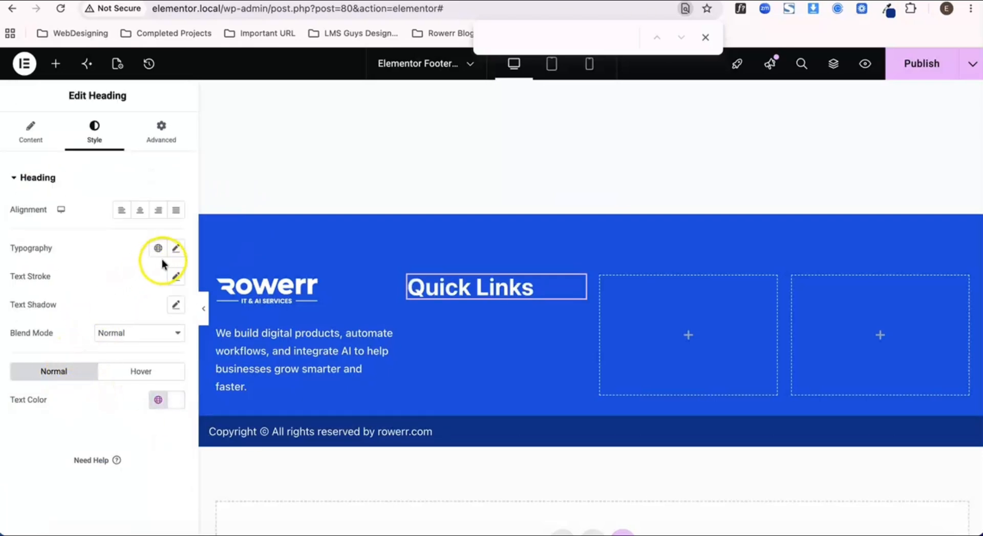
Step: Set the Quick Links heading's font size to 20 px, keeping the default weight
{"action": "left_click", "coordinate": [175, 248]}
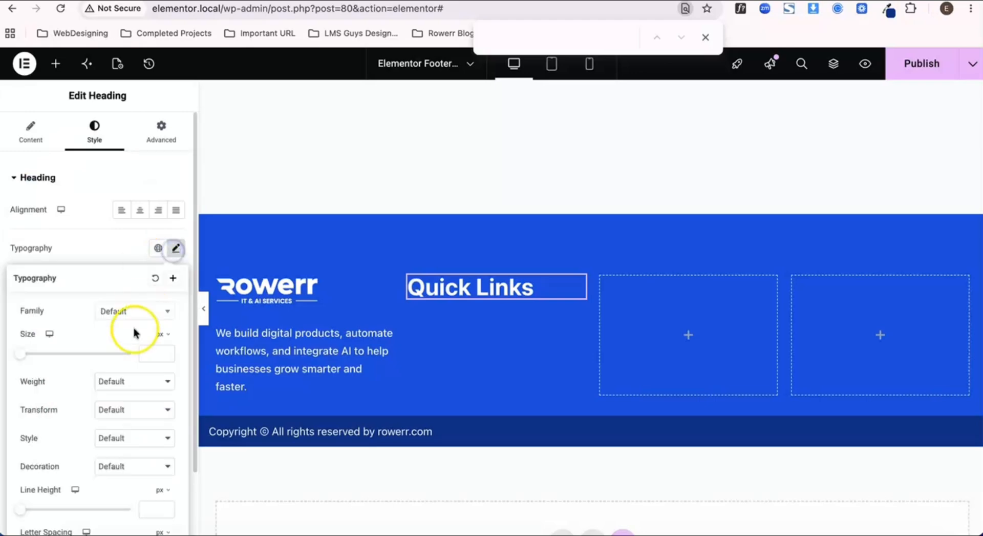
{"action": "left_click", "coordinate": [146, 355]}
{"action": "type", "text": "1"}
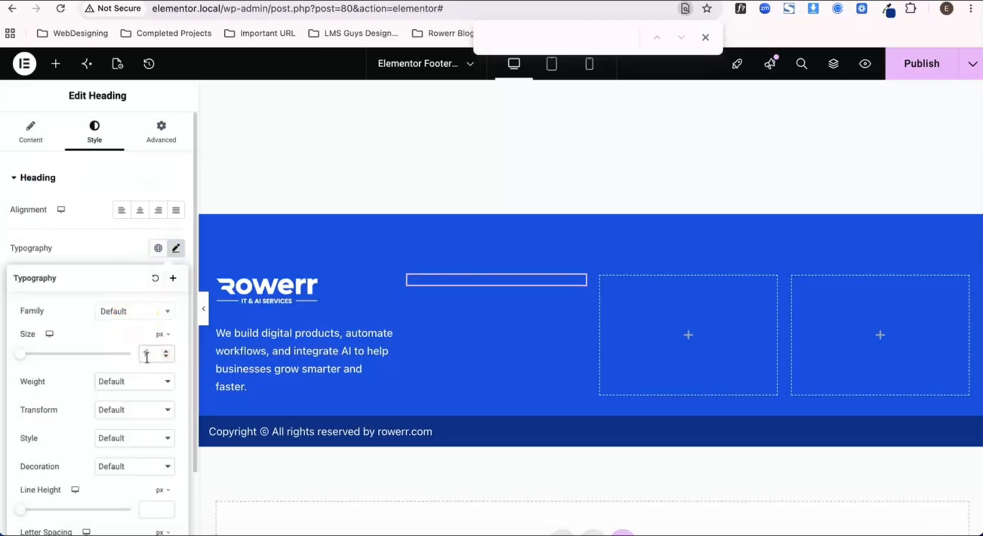
{"action": "type", "text": "8"}
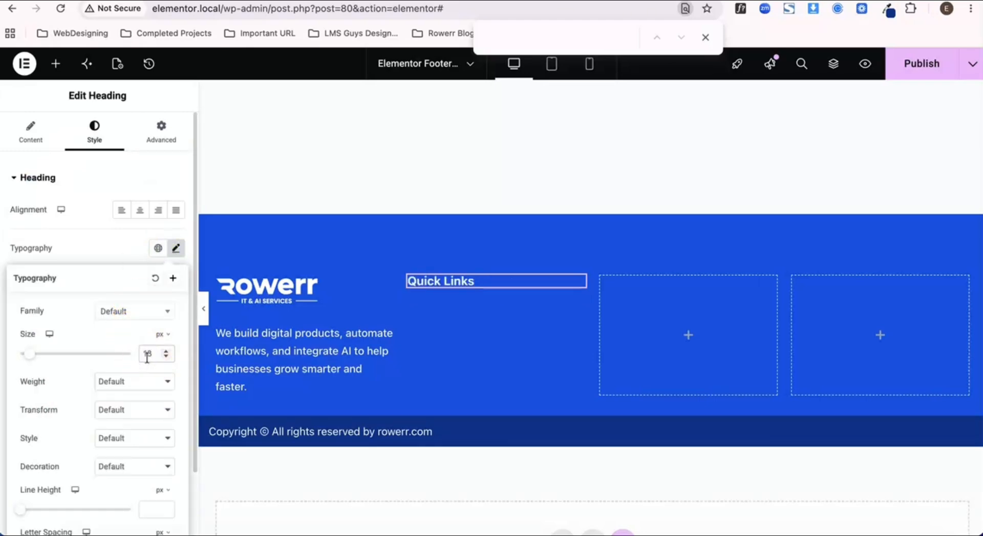
{"action": "key", "text": "Up"}
{"action": "key", "text": "Up"}
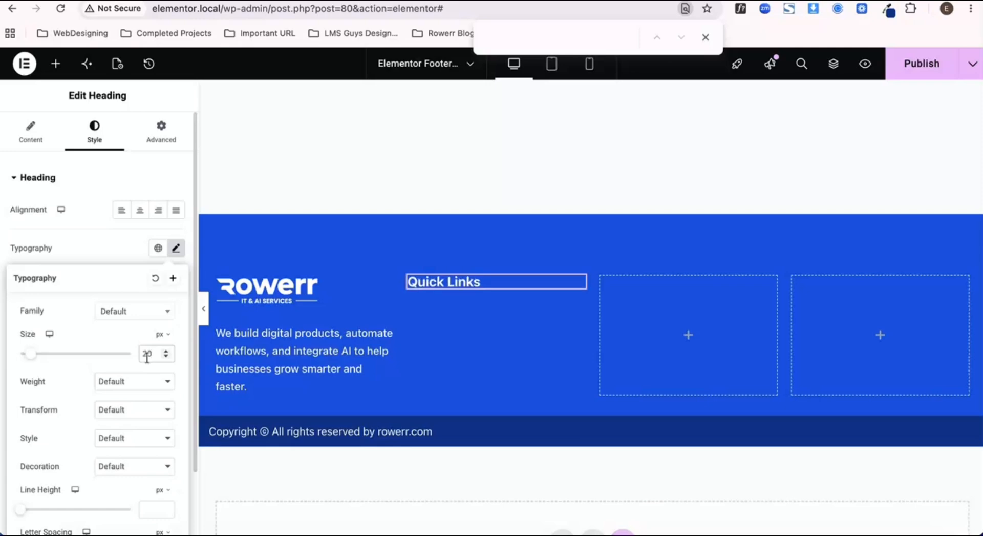
{"action": "left_click", "coordinate": [134, 385]}
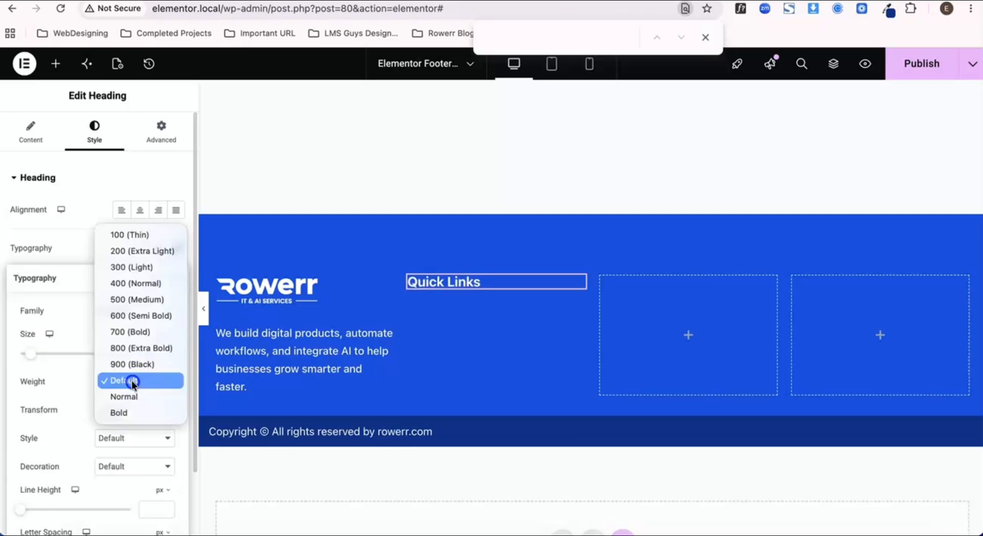
{"action": "left_click", "coordinate": [68, 389]}
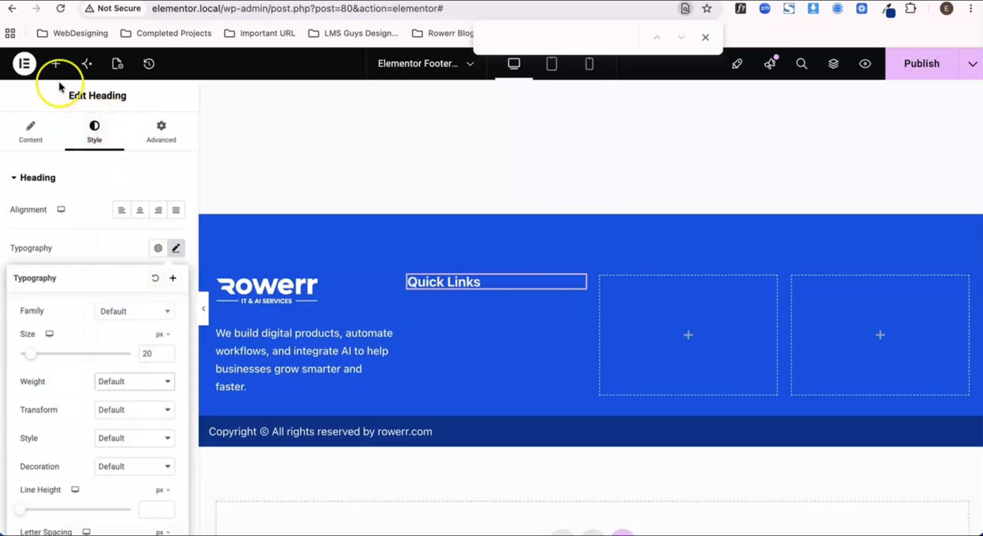
Step: Find the Icon List widget by searching for "list" and add it below the Quick Links heading
{"action": "left_click", "coordinate": [55, 63]}
{"action": "left_click", "coordinate": [93, 158]}
{"action": "type", "text": "l"}
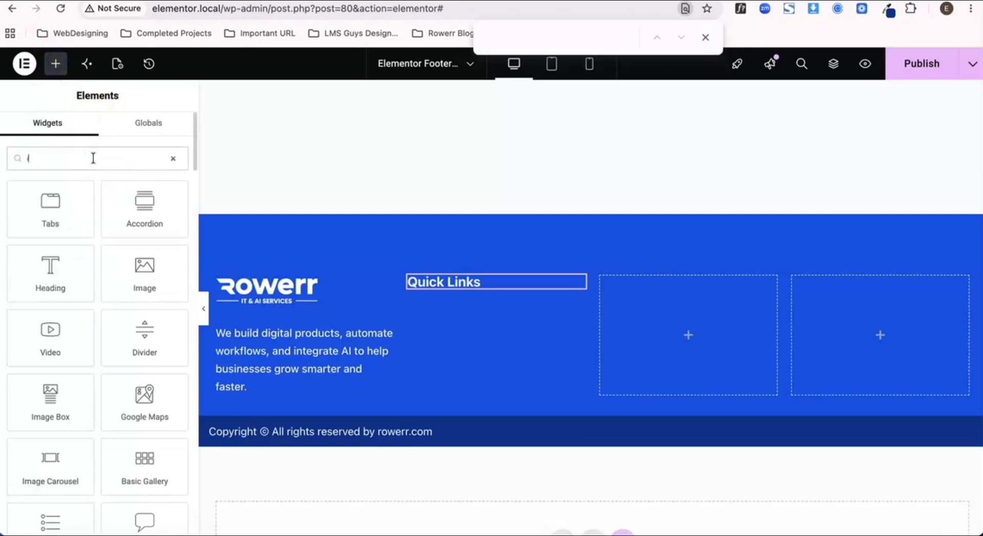
{"action": "type", "text": "ist"}
{"action": "left_click_drag", "start_coordinate": [49, 211], "coordinate": [461, 296]}
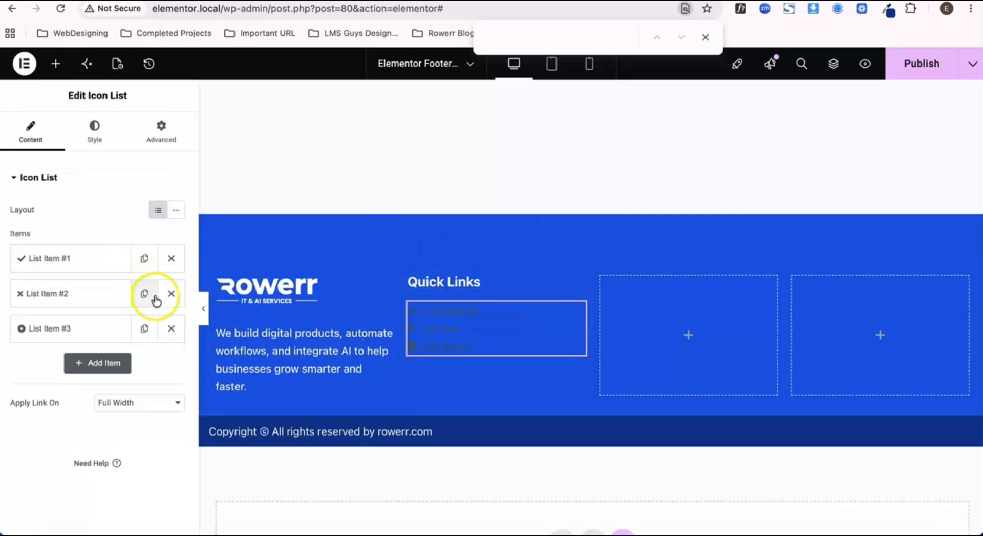
Step: Reduce the icon list to its first item, remove that item's icon and label it "Home"
{"action": "left_click", "coordinate": [172, 293]}
{"action": "left_click", "coordinate": [171, 294]}
{"action": "left_click", "coordinate": [92, 257]}
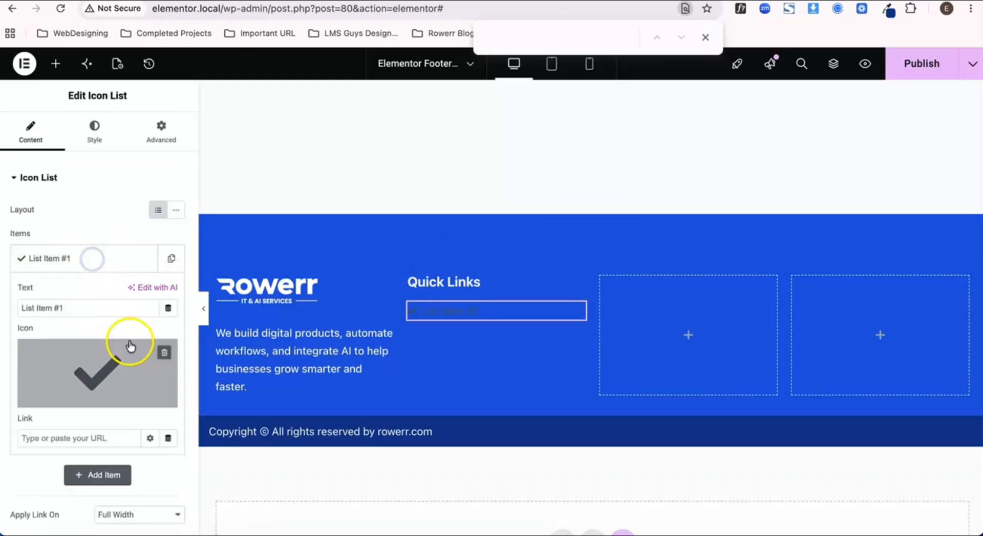
{"action": "left_click", "coordinate": [166, 354]}
{"action": "left_click", "coordinate": [88, 303]}
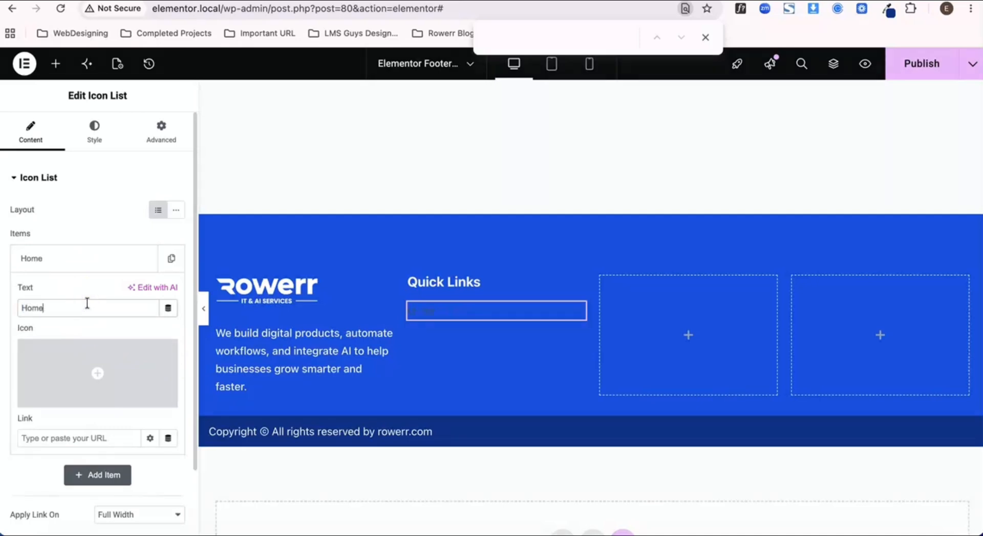
{"action": "left_click", "coordinate": [87, 259]}
Step: Duplicate the Home list item and change the copy's text to "About"
{"action": "left_click", "coordinate": [167, 257]}
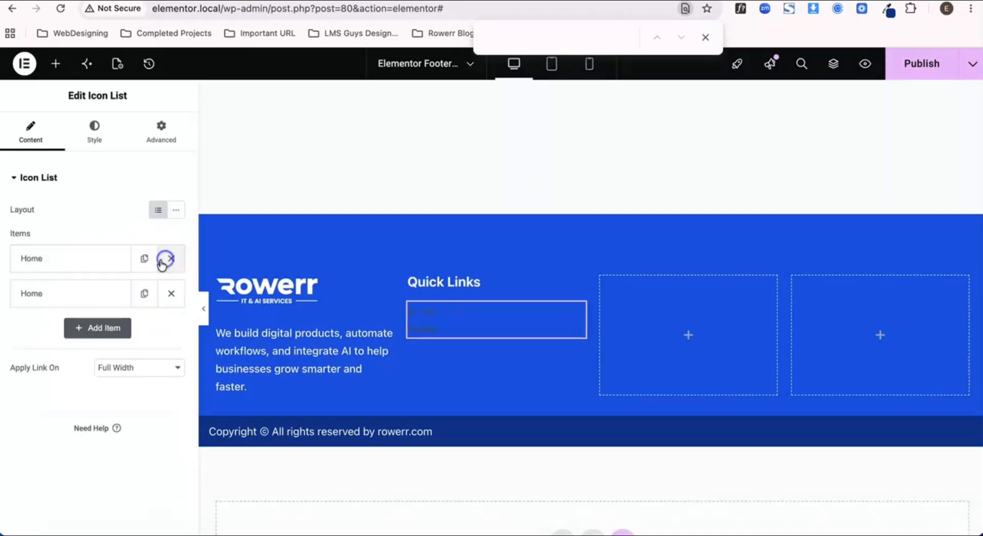
{"action": "left_click", "coordinate": [87, 292]}
{"action": "double_click", "coordinate": [70, 342]}
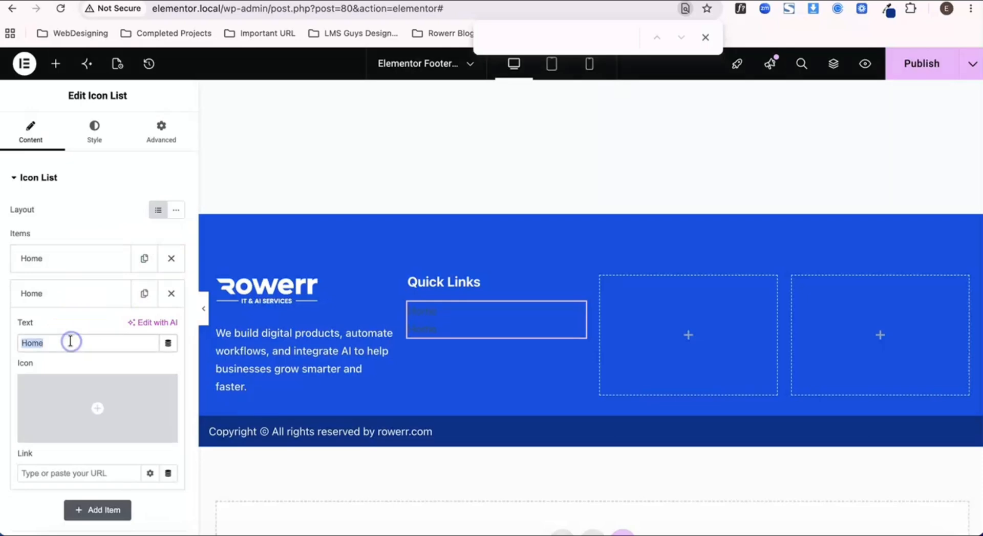
{"action": "type", "text": "About"}
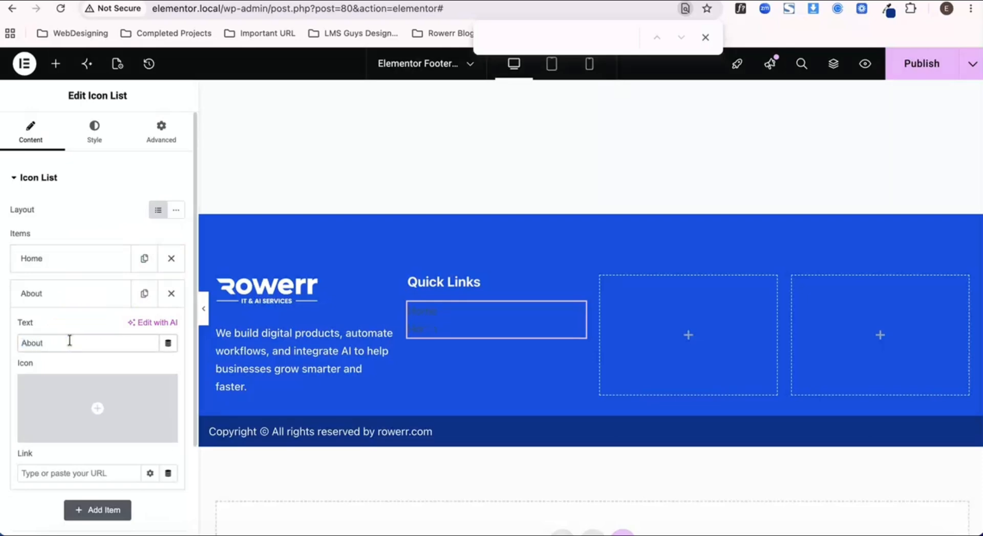
Step: Duplicate the About list item and change the copy's text to "Services"
{"action": "left_click", "coordinate": [86, 294]}
{"action": "left_click", "coordinate": [144, 294]}
{"action": "left_click", "coordinate": [71, 340]}
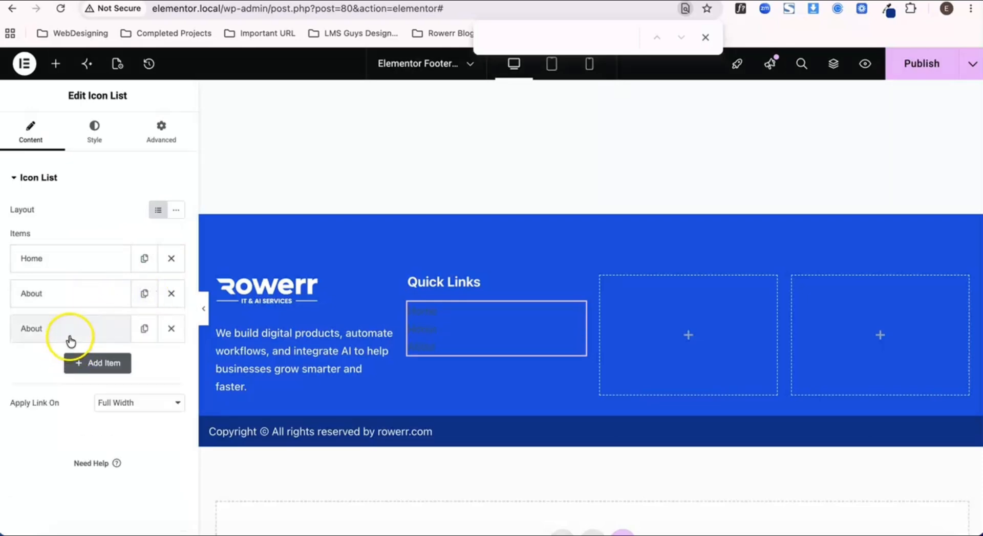
{"action": "left_click", "coordinate": [60, 375]}
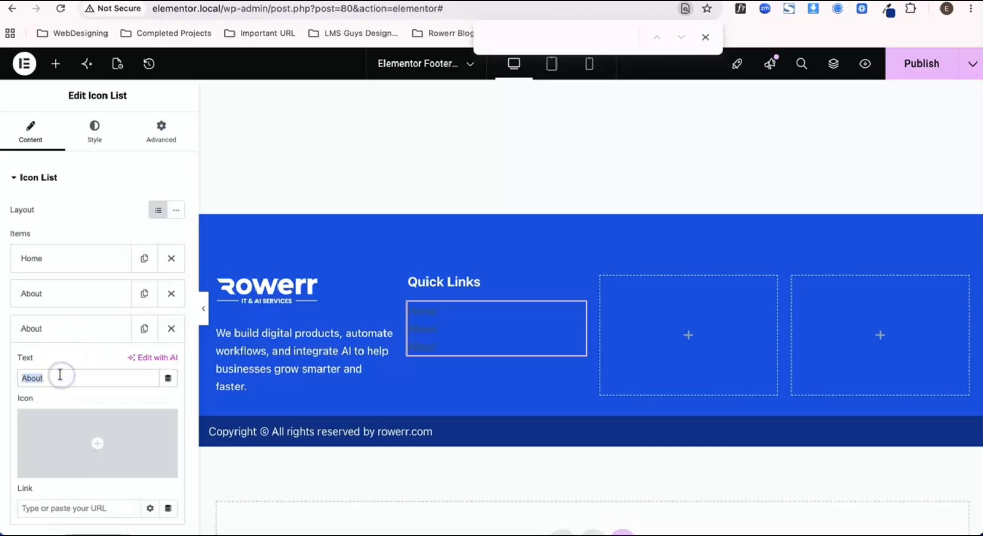
{"action": "type", "text": "Services"}
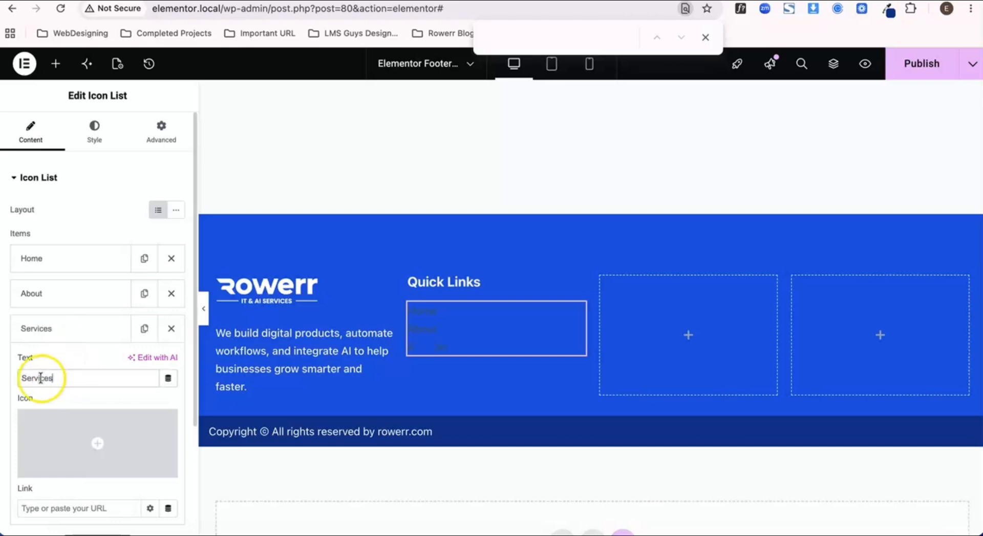
{"action": "left_click", "coordinate": [59, 328]}
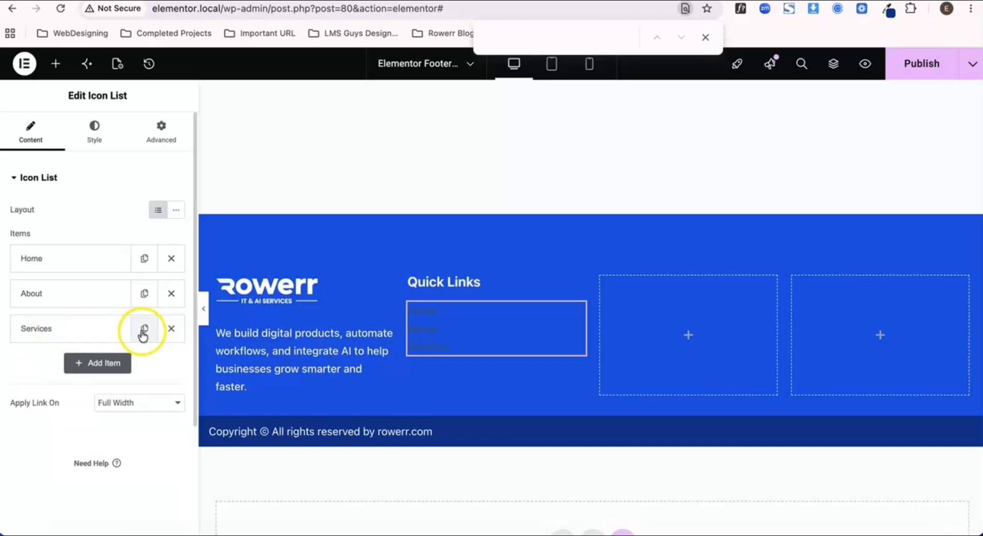
Step: Duplicate the Services list item and change the copy's text to "Portfolio"
{"action": "left_click", "coordinate": [144, 328]}
{"action": "left_click", "coordinate": [73, 362]}
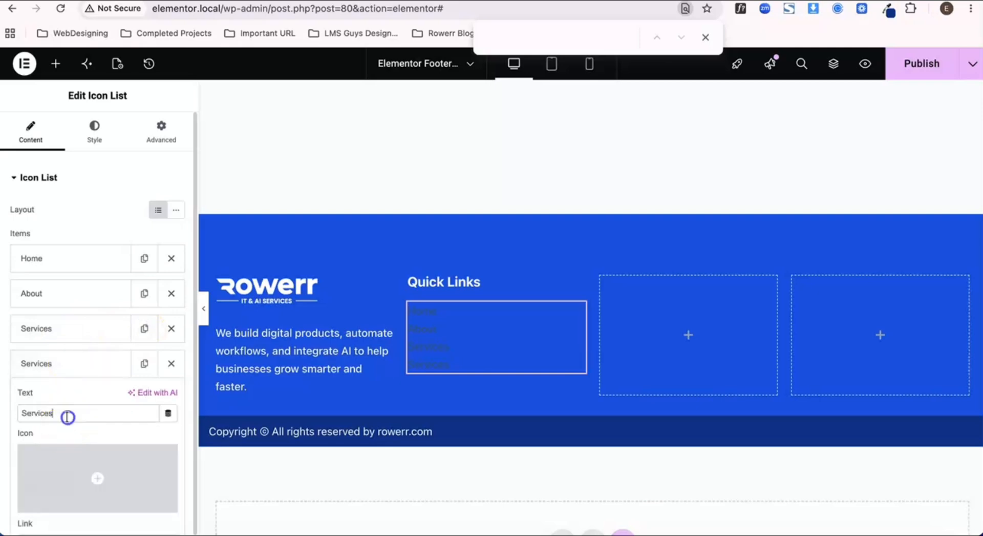
{"action": "type", "text": "Portfolio"}
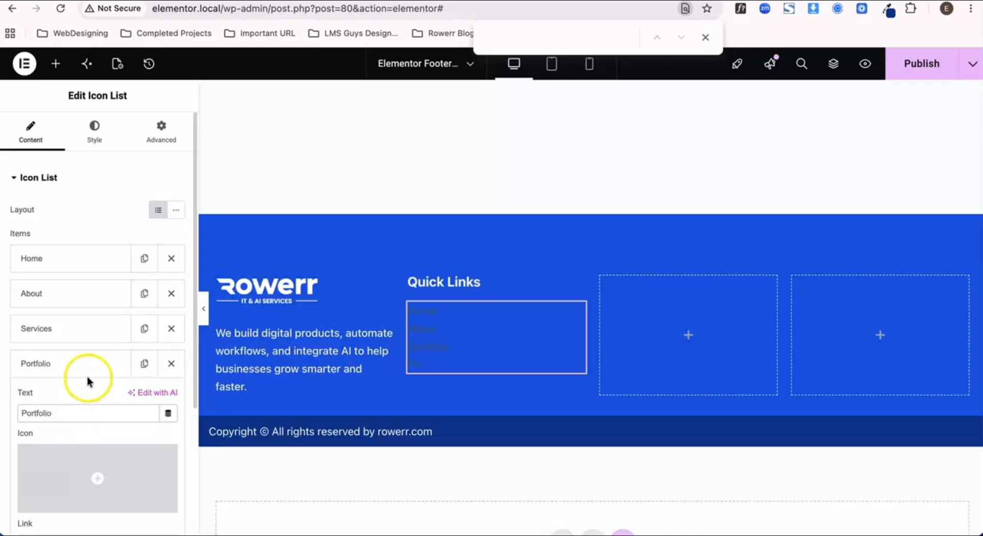
{"action": "left_click", "coordinate": [85, 369]}
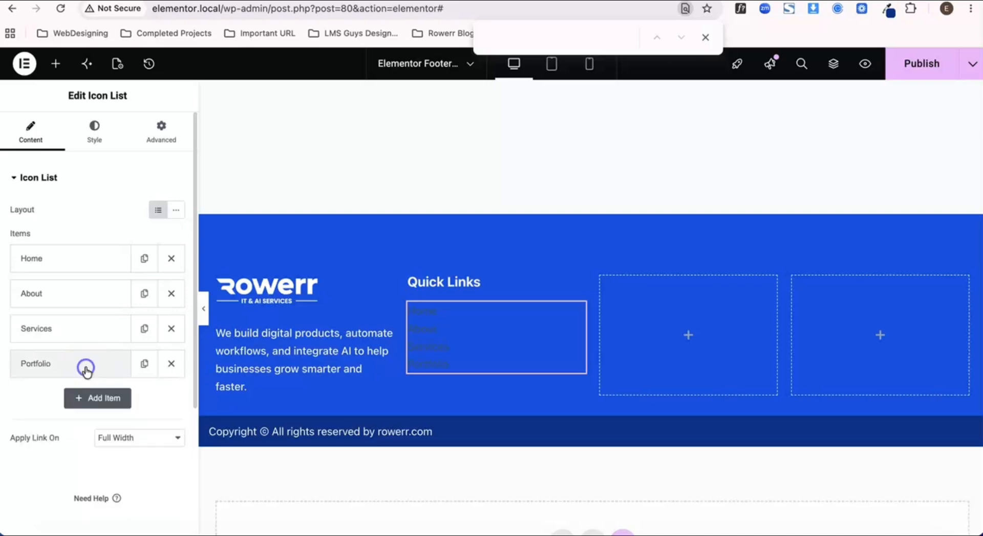
Step: Check the header menu for the next link name, then duplicate the Portfolio list item and change the copy's text to "Blogs"
{"action": "scroll", "coordinate": [644, 88], "scroll_direction": "up", "scroll_amount": 10}
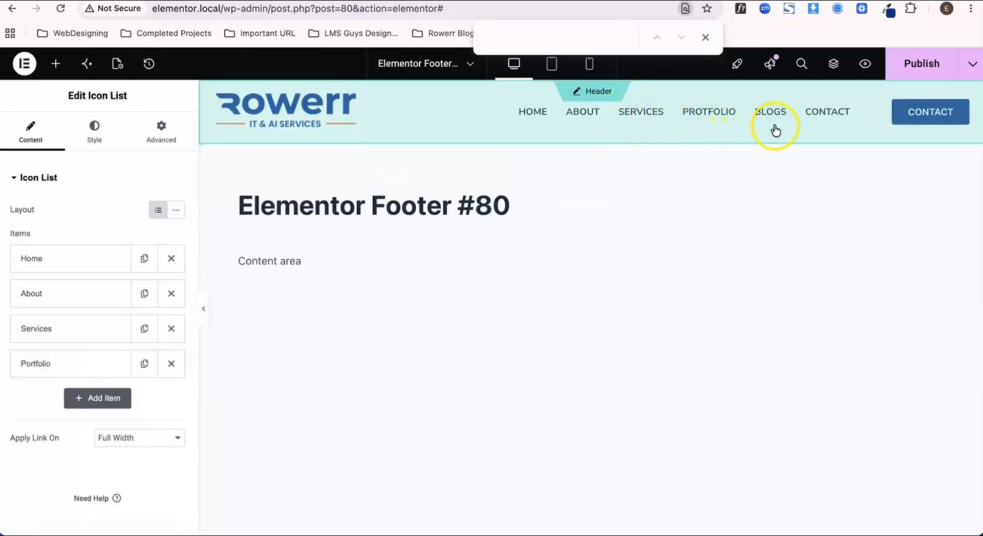
{"action": "left_click", "coordinate": [144, 363]}
{"action": "scroll", "coordinate": [142, 364], "scroll_direction": "down", "scroll_amount": 1}
{"action": "left_click", "coordinate": [92, 372]}
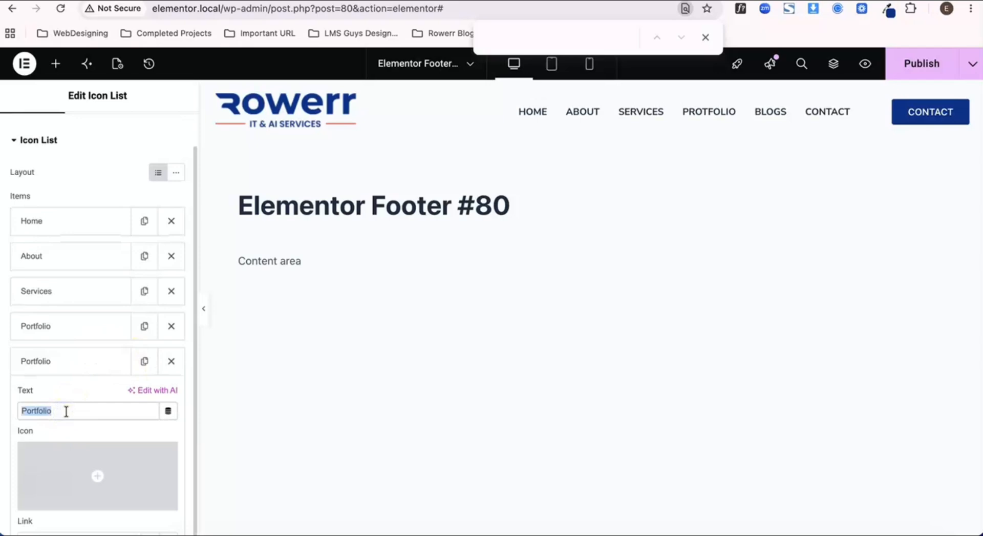
{"action": "type", "text": "Blogs"}
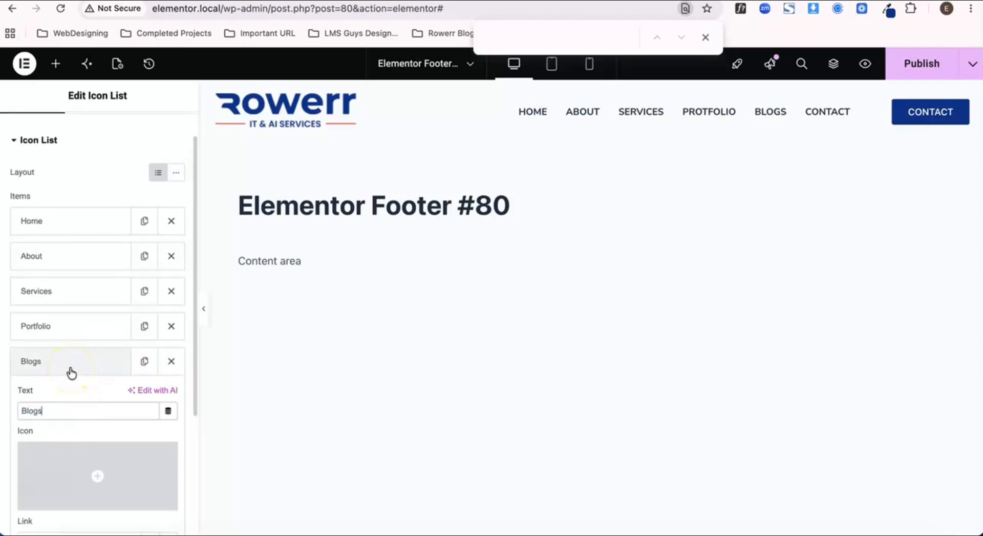
{"action": "left_click", "coordinate": [72, 373]}
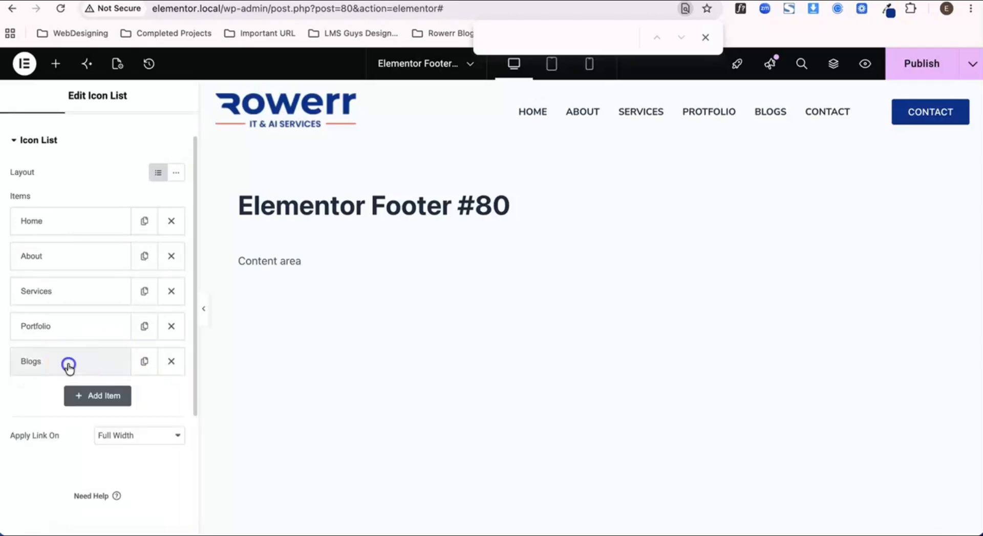
Step: Duplicate the Blogs list item and change the copy's text to "Contact"
{"action": "left_click", "coordinate": [144, 361]}
{"action": "left_click", "coordinate": [79, 402]}
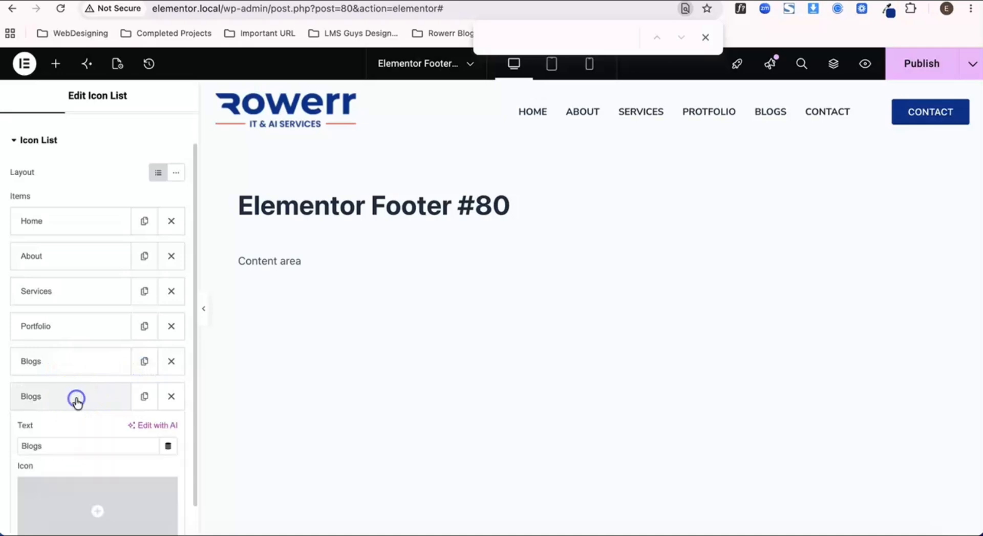
{"action": "left_click", "coordinate": [68, 443]}
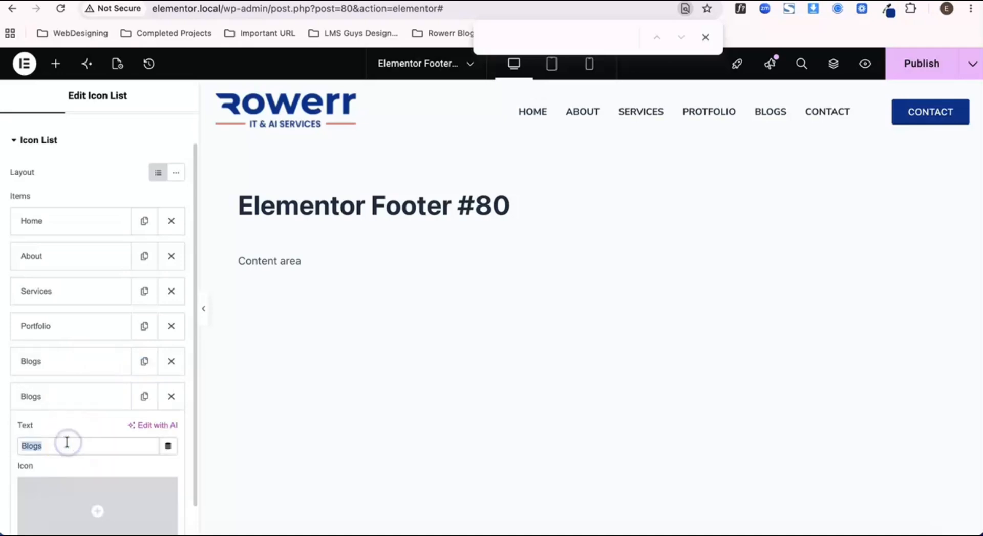
{"action": "type", "text": "Contact"}
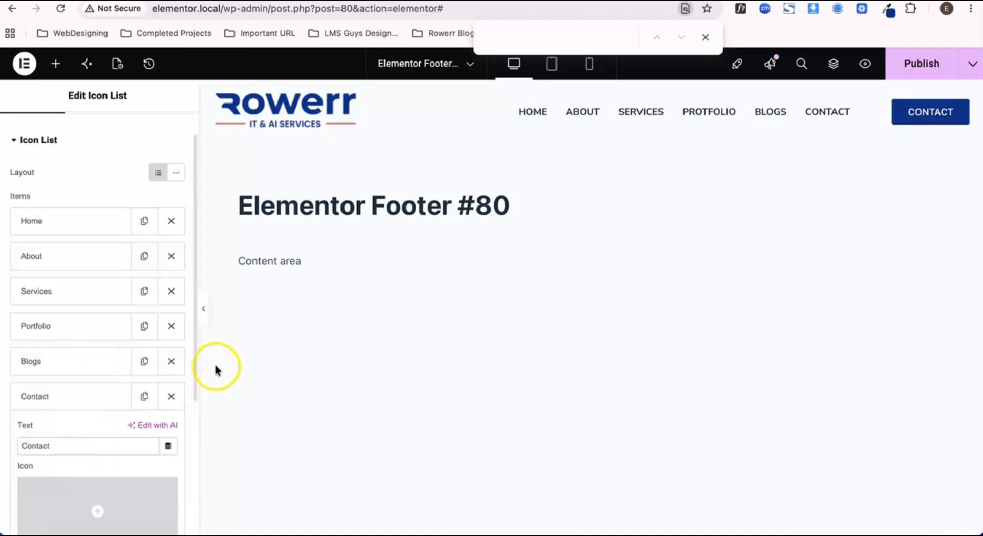
Step: Set the icon list's normal text color to the light global Color 6 so the links stand out on blue
{"action": "scroll", "coordinate": [371, 401], "scroll_direction": "down", "scroll_amount": 5}
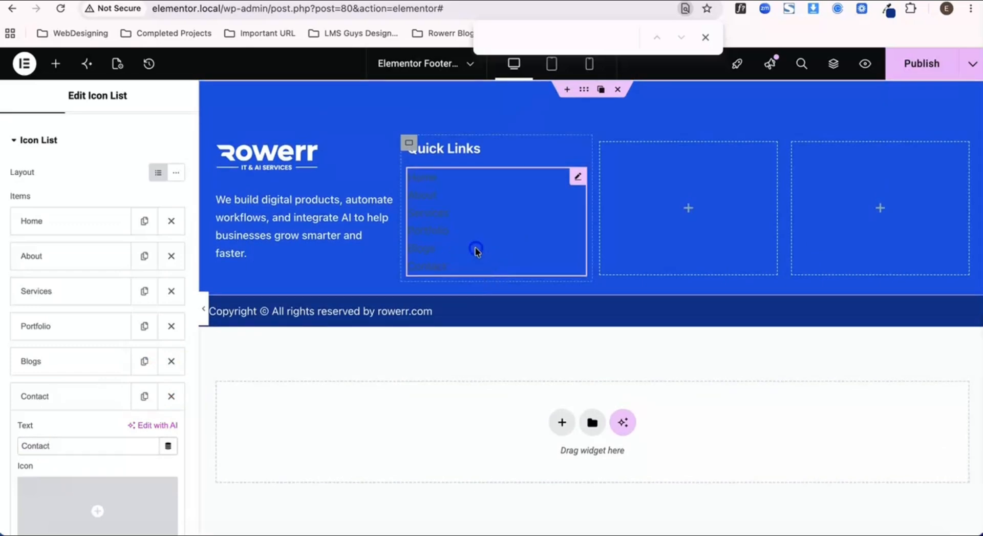
{"action": "scroll", "coordinate": [84, 180], "scroll_direction": "up", "scroll_amount": 1}
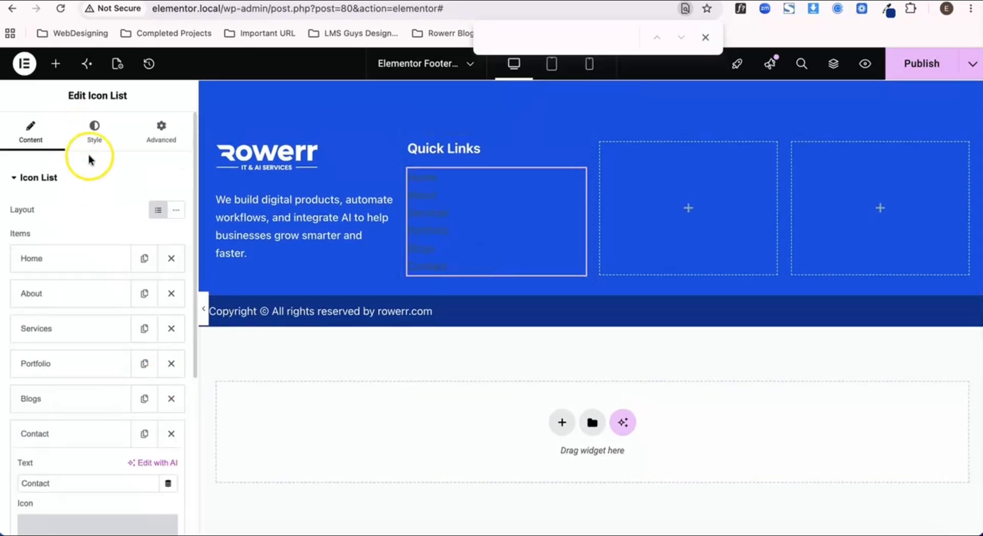
{"action": "left_click", "coordinate": [94, 129]}
{"action": "left_click", "coordinate": [46, 371]}
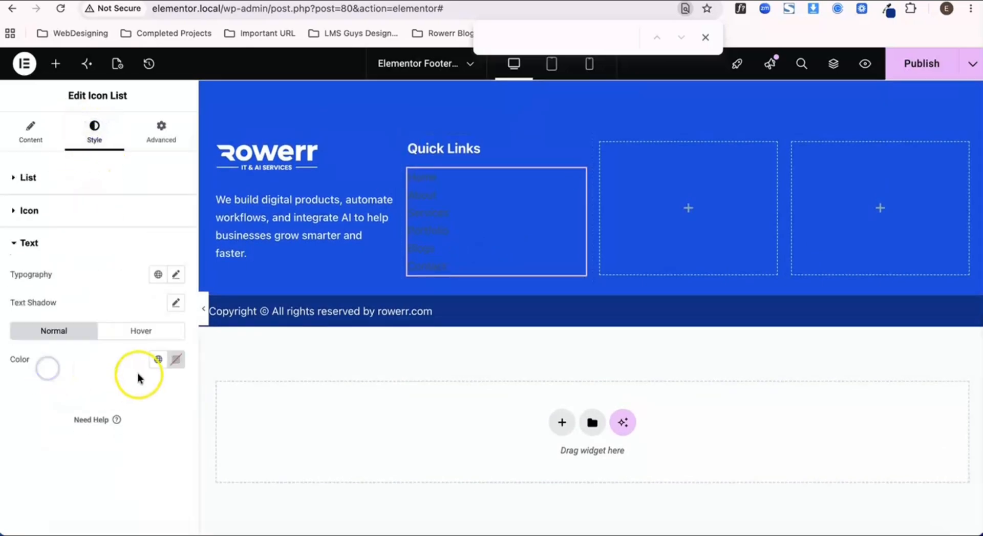
{"action": "left_click", "coordinate": [158, 359]}
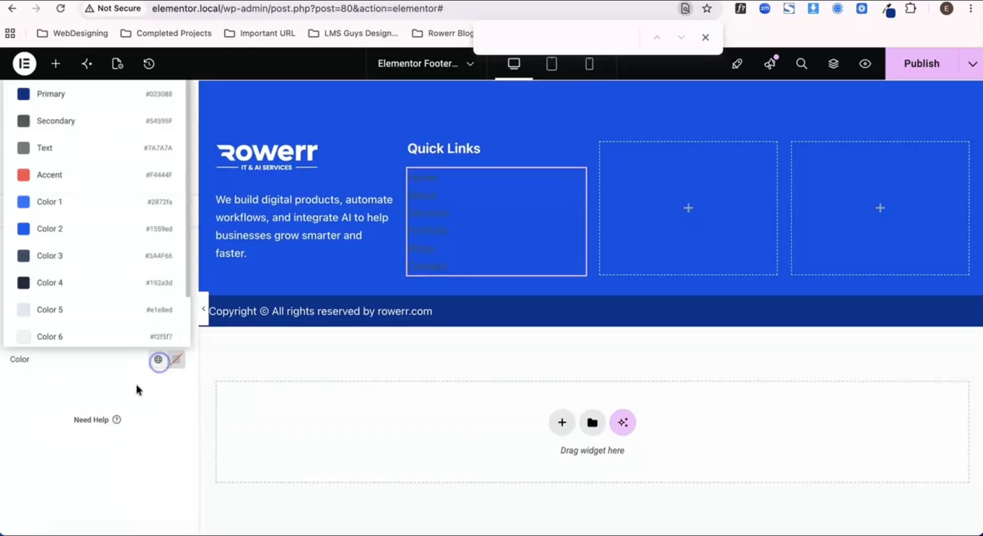
{"action": "left_click", "coordinate": [67, 336]}
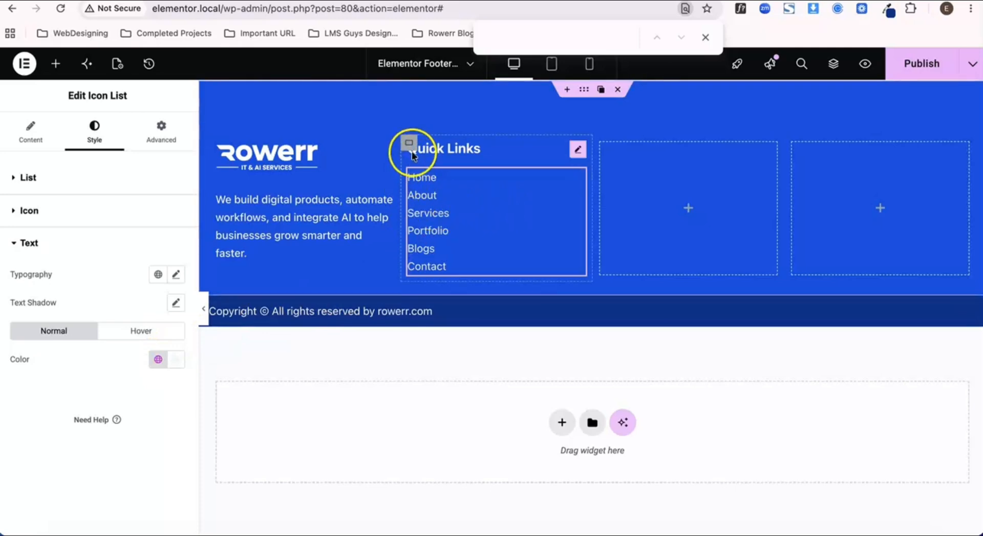
Step: Set the column gap of the blue four-column footer container to 40 px
{"action": "left_click", "coordinate": [582, 91]}
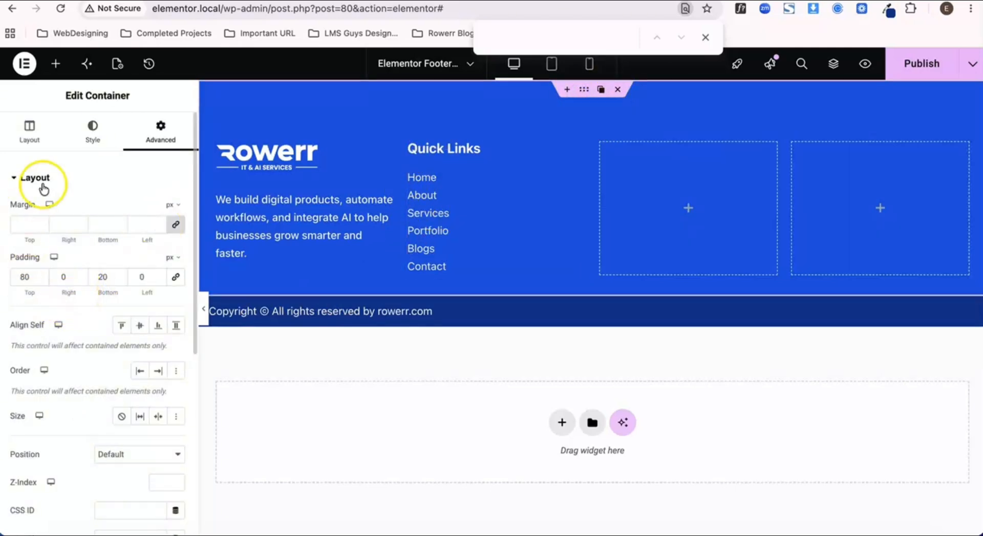
{"action": "left_click", "coordinate": [28, 129]}
{"action": "scroll", "coordinate": [72, 332], "scroll_direction": "down", "scroll_amount": 4}
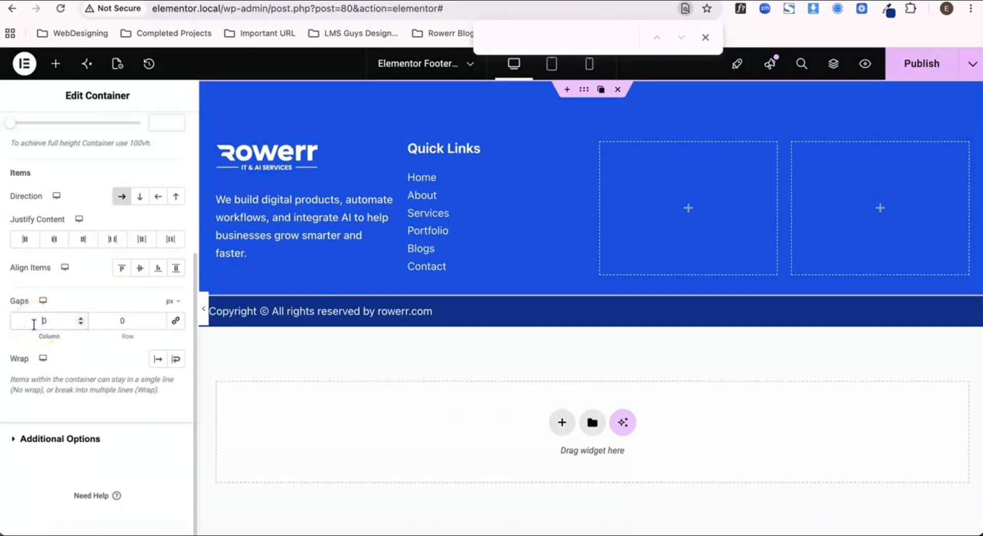
{"action": "type", "text": "4"}
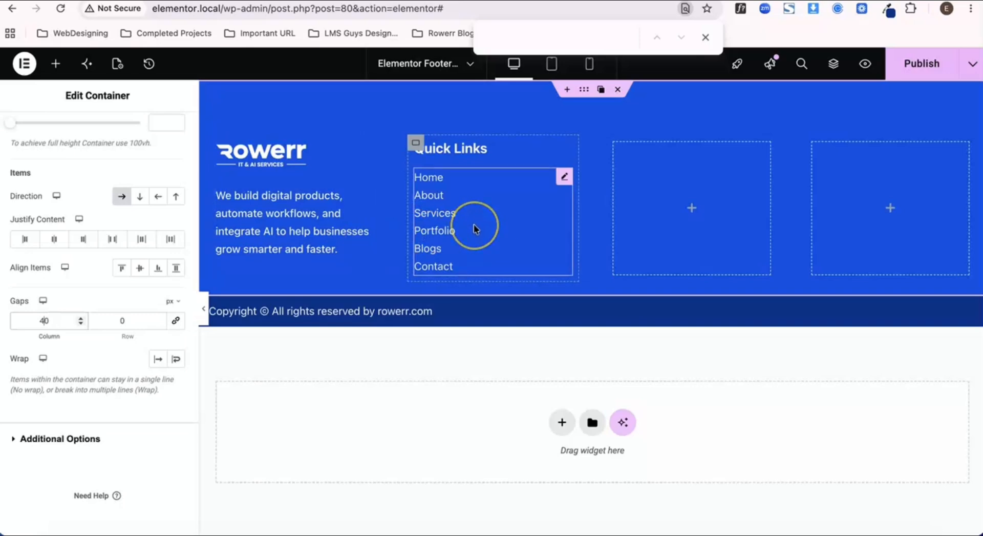
Step: Set the space between the Quick Links list items to 8 px
{"action": "left_click", "coordinate": [539, 233]}
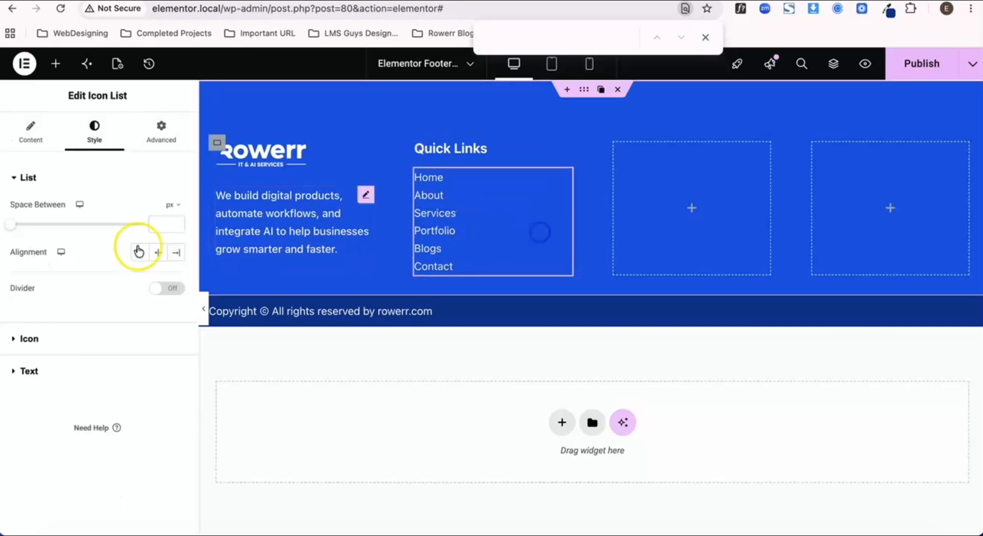
{"action": "left_click_drag", "start_coordinate": [13, 226], "coordinate": [33, 229]}
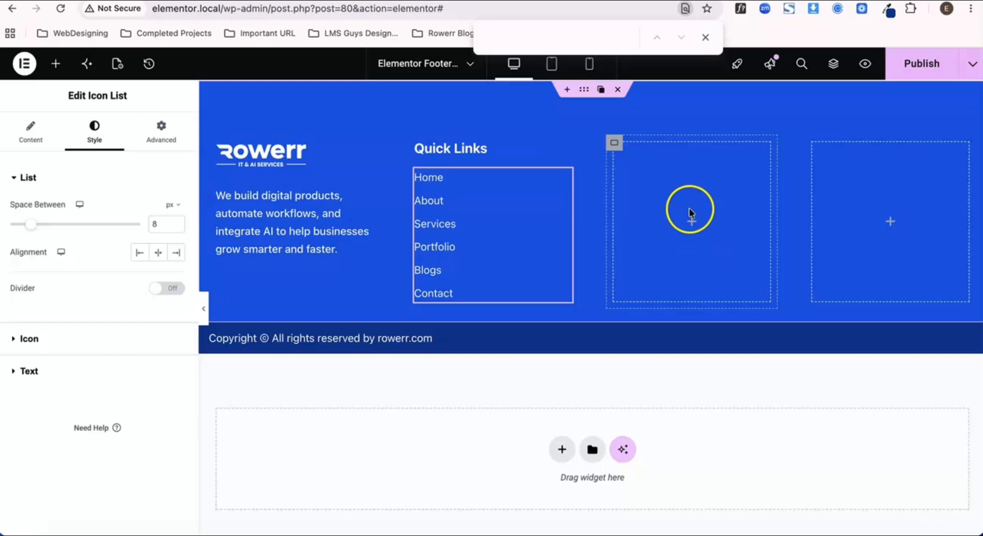
{"action": "left_click", "coordinate": [692, 223]}
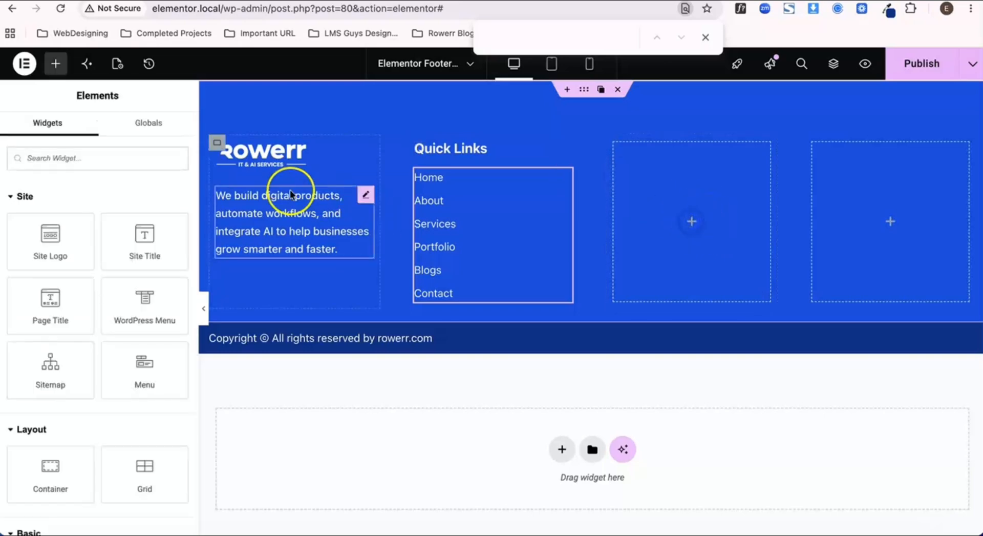
{"action": "scroll", "coordinate": [87, 314], "scroll_direction": "down", "scroll_amount": 4}
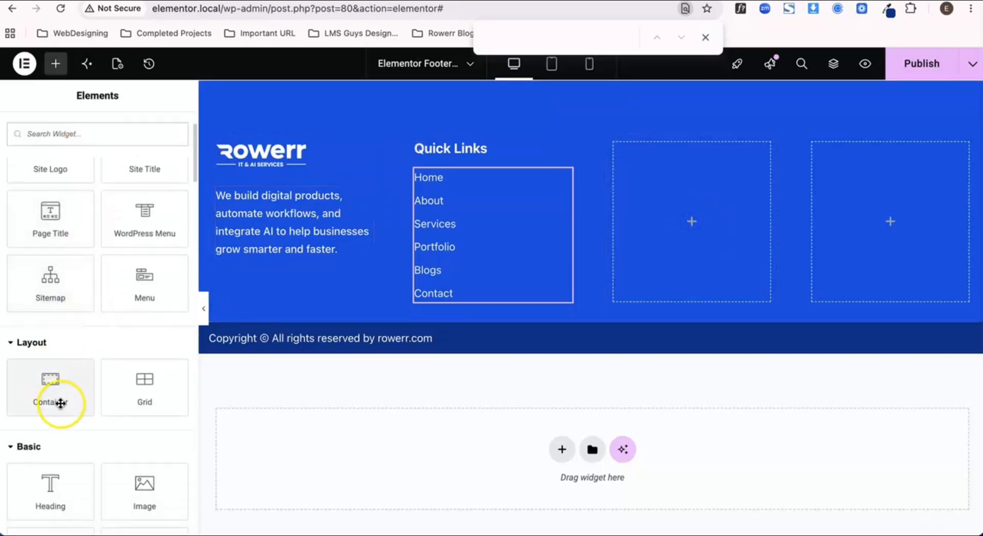
{"action": "right_click", "coordinate": [467, 149]}
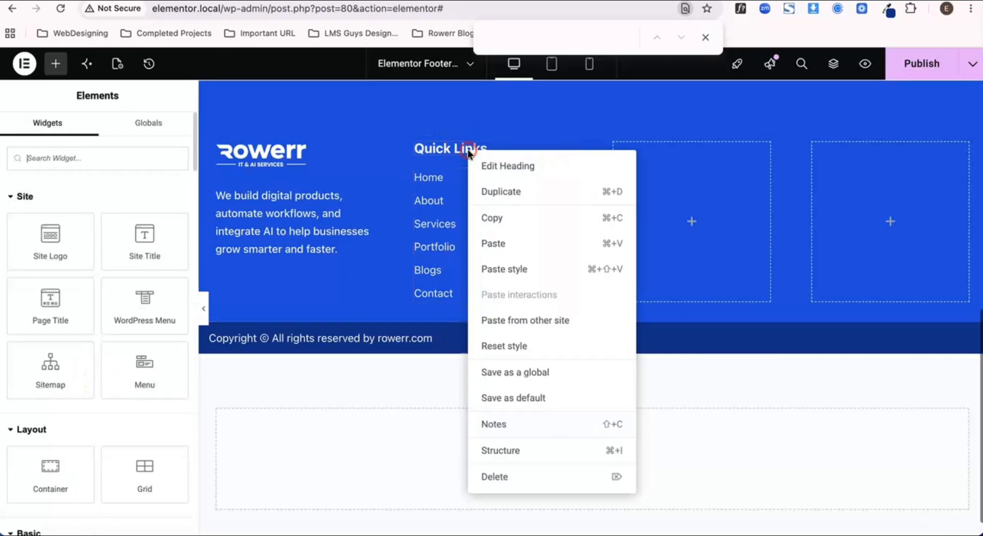
{"action": "left_click", "coordinate": [495, 233]}
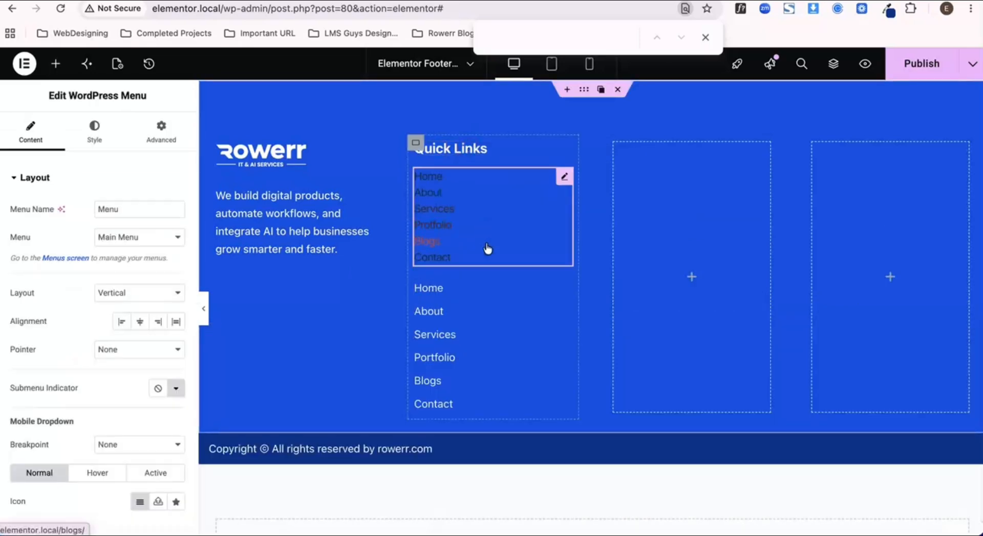
{"action": "mouse_move", "coordinate": [565, 176]}
{"action": "left_click", "coordinate": [534, 178]}
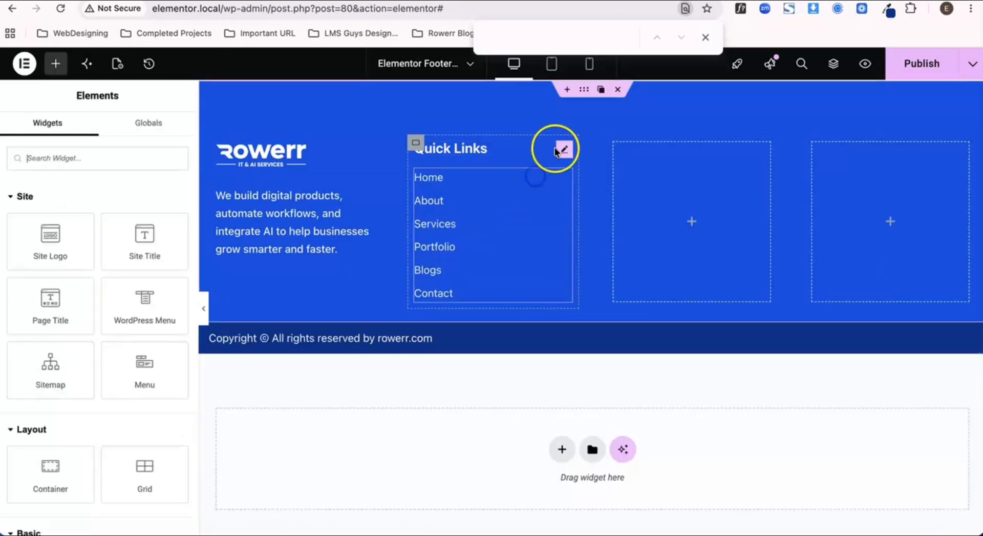
Step: Copy the Quick Links heading into the third footer column and change the copy's title to "Legal"
{"action": "left_click", "coordinate": [549, 150]}
{"action": "left_click_drag", "start_coordinate": [558, 184], "coordinate": [663, 191]}
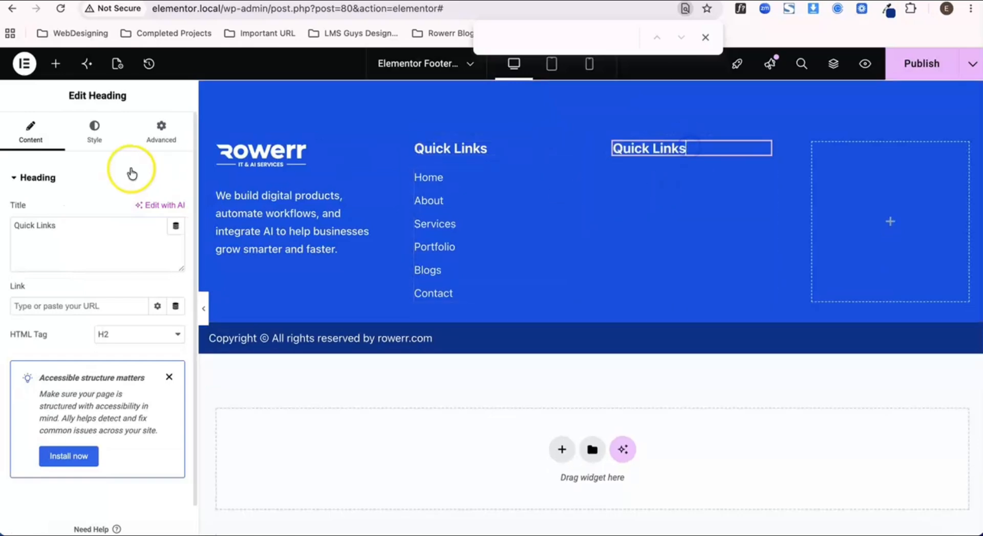
{"action": "triple_click", "coordinate": [75, 217]}
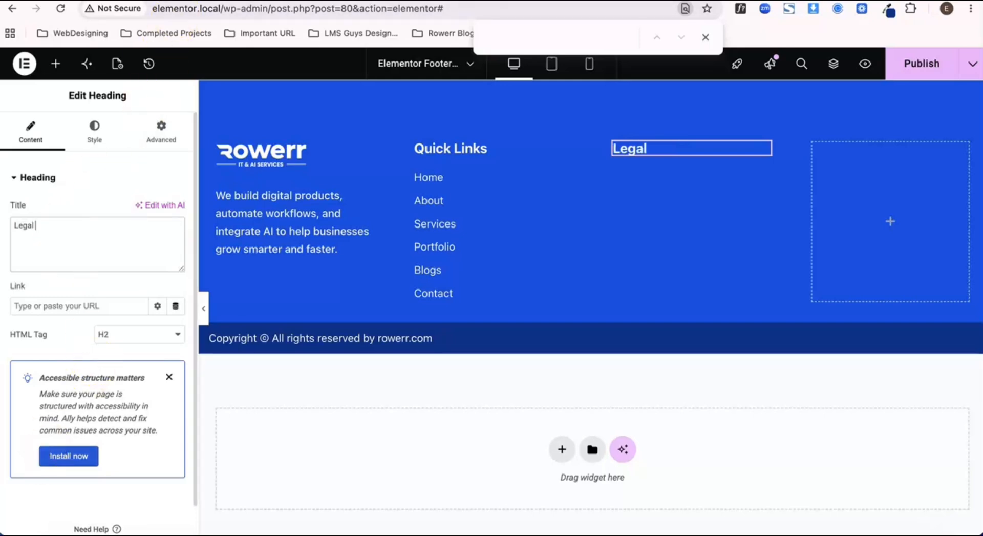
Step: Find the WordPress Menu widget by searching for "menu" and add it below the Quick Links list
{"action": "left_click", "coordinate": [460, 247]}
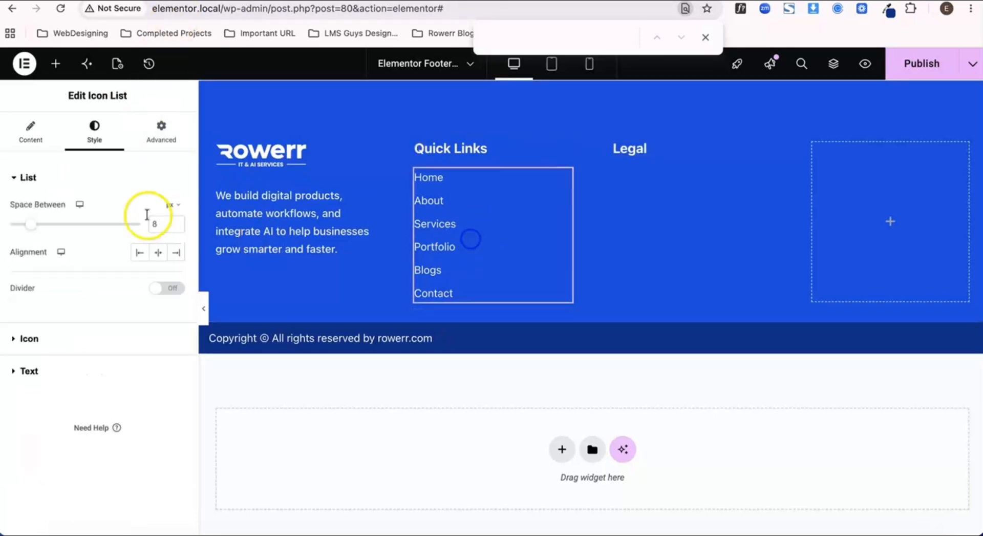
{"action": "left_click", "coordinate": [55, 64]}
{"action": "left_click", "coordinate": [93, 148]}
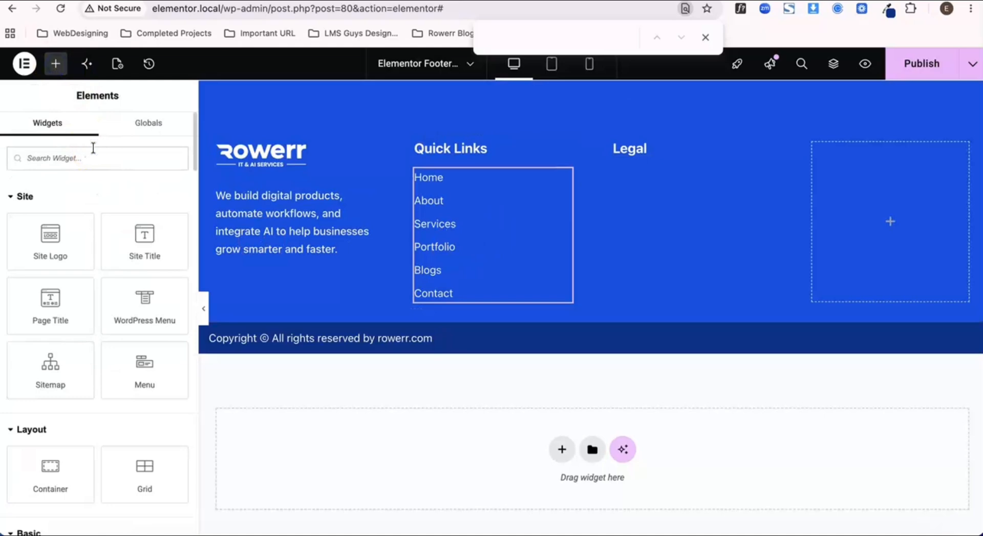
{"action": "type", "text": "menu"}
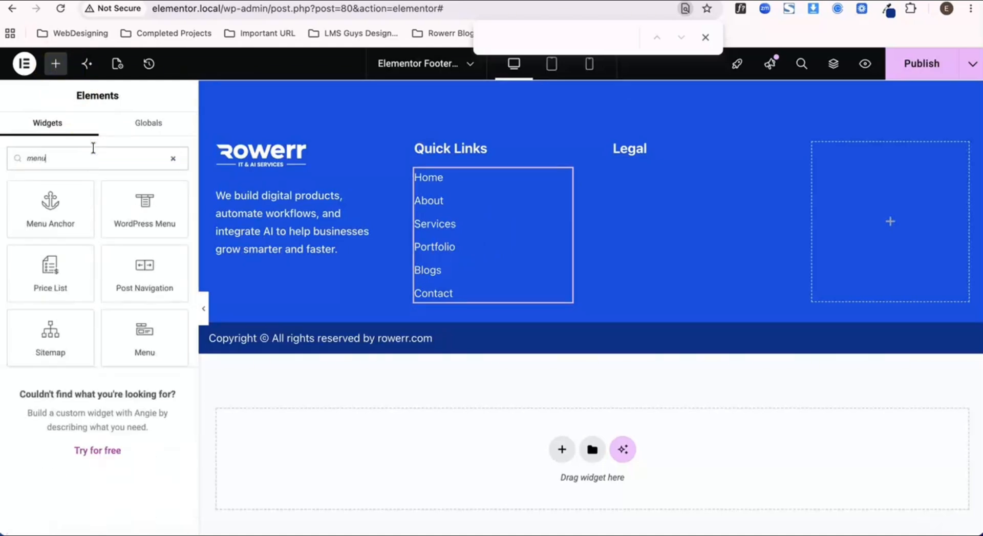
{"action": "left_click_drag", "start_coordinate": [148, 171], "coordinate": [489, 284]}
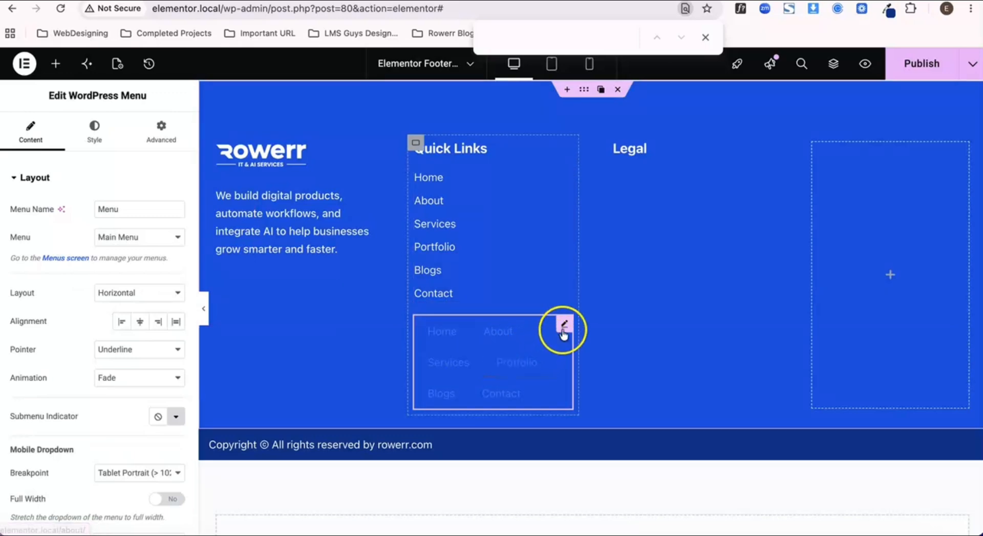
Step: Set the WordPress menu in the Quick Links column to a Vertical layout with its pointer set to None
{"action": "scroll", "coordinate": [101, 261], "scroll_direction": "down", "scroll_amount": 2}
{"action": "scroll", "coordinate": [102, 261], "scroll_direction": "down", "scroll_amount": 1}
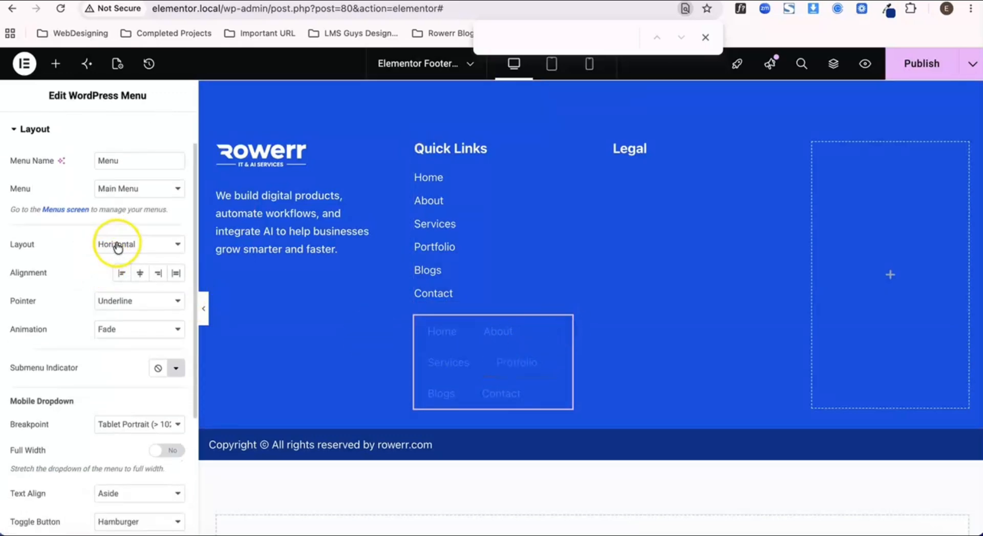
{"action": "left_click", "coordinate": [122, 245]}
{"action": "left_click", "coordinate": [125, 259]}
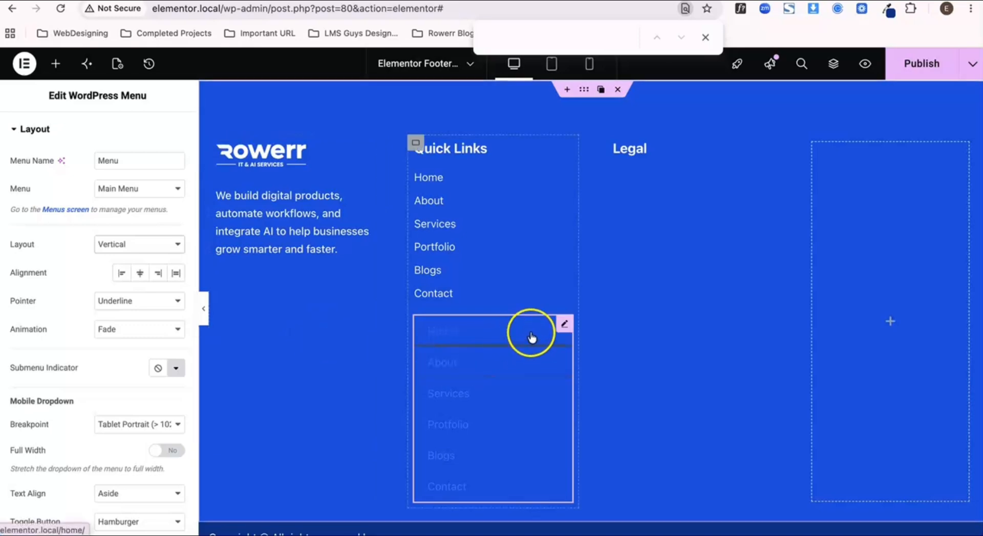
{"action": "left_click", "coordinate": [563, 326]}
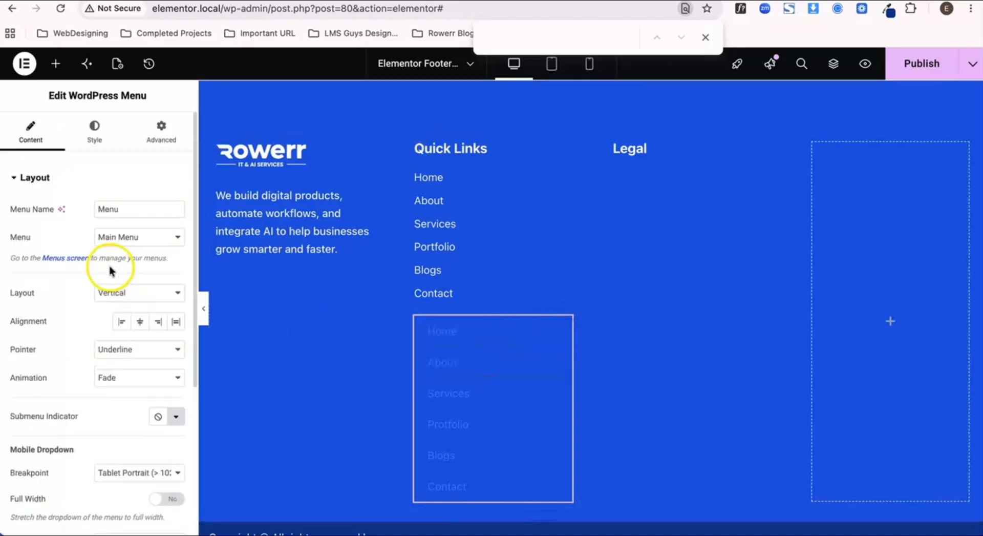
{"action": "left_click", "coordinate": [91, 145]}
{"action": "left_click", "coordinate": [30, 134]}
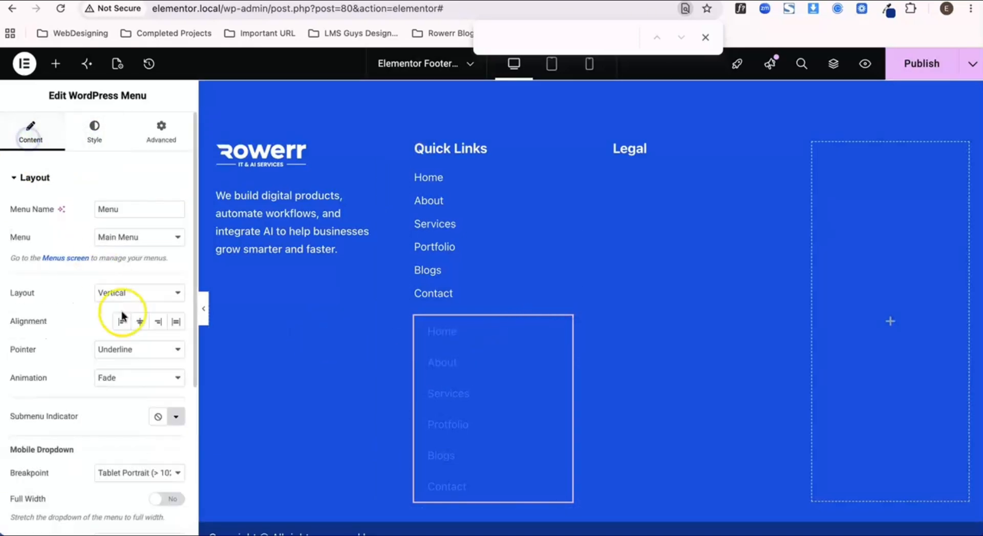
{"action": "scroll", "coordinate": [121, 260], "scroll_direction": "down", "scroll_amount": 3}
{"action": "left_click", "coordinate": [131, 271]}
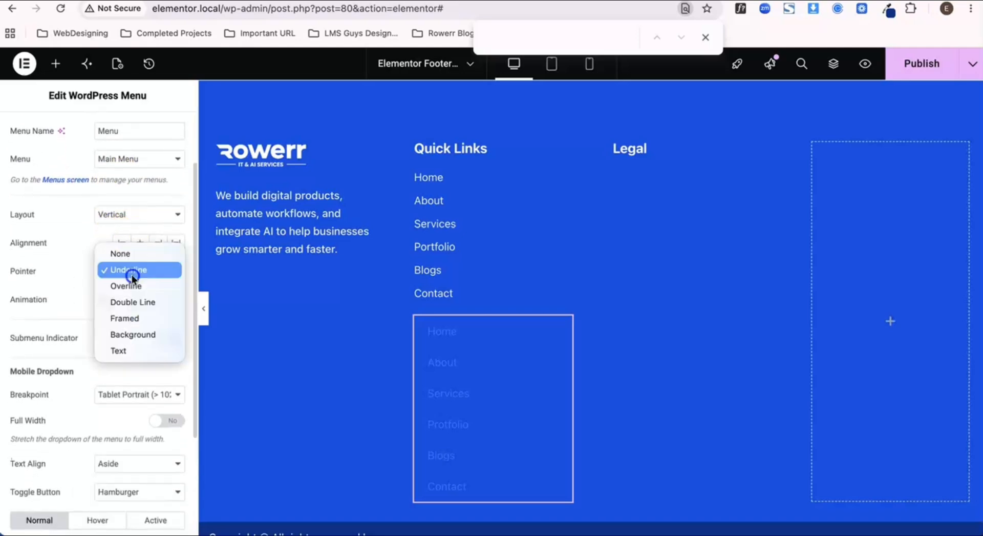
{"action": "left_click", "coordinate": [132, 254]}
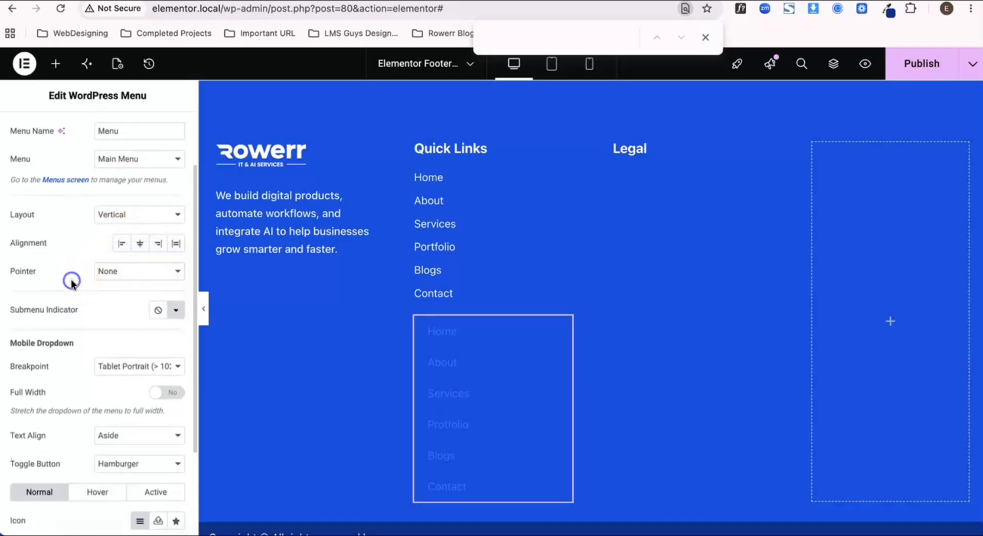
Step: Set the normal text colour of the Quick Links menu to the global Color 8 (#ffffff)
{"action": "scroll", "coordinate": [72, 282], "scroll_direction": "down", "scroll_amount": 3}
{"action": "scroll", "coordinate": [72, 282], "scroll_direction": "up", "scroll_amount": 5}
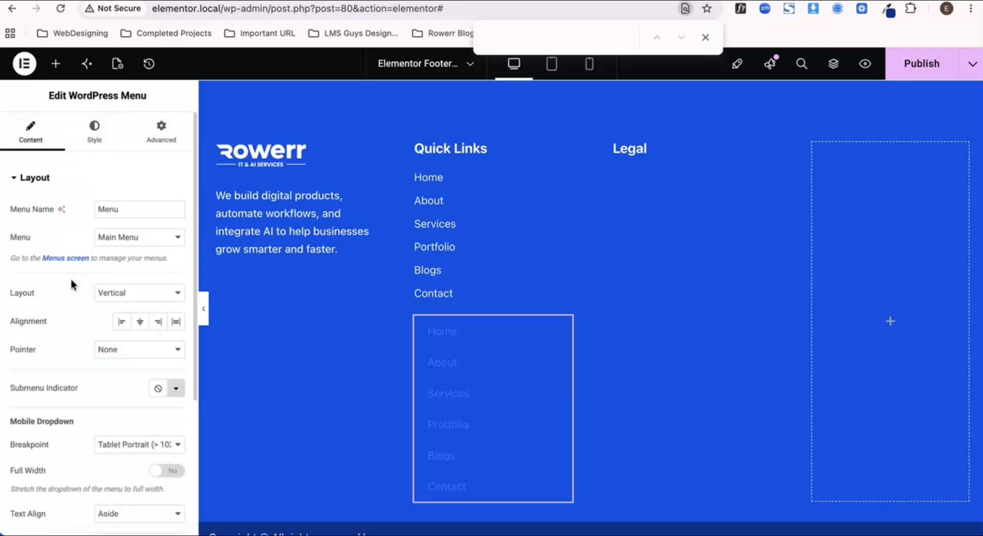
{"action": "left_click", "coordinate": [94, 133]}
{"action": "scroll", "coordinate": [86, 253], "scroll_direction": "down", "scroll_amount": 1}
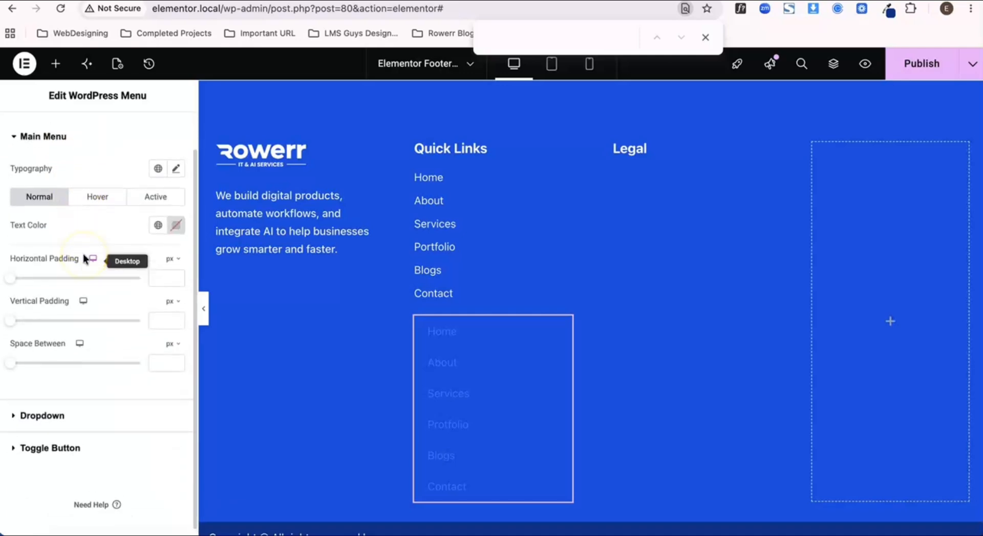
{"action": "scroll", "coordinate": [85, 258], "scroll_direction": "up", "scroll_amount": 1}
{"action": "scroll", "coordinate": [85, 258], "scroll_direction": "down", "scroll_amount": 1}
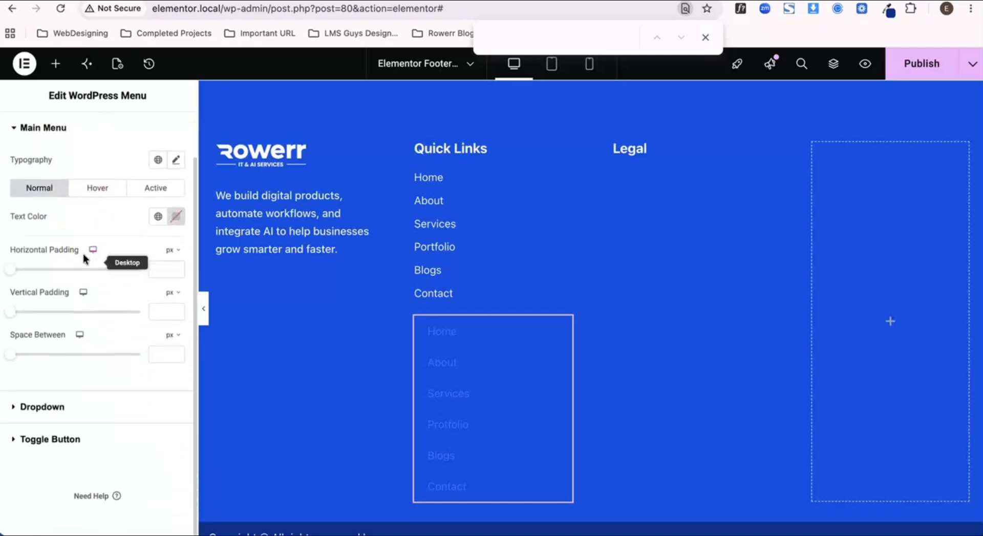
{"action": "left_click", "coordinate": [159, 218]}
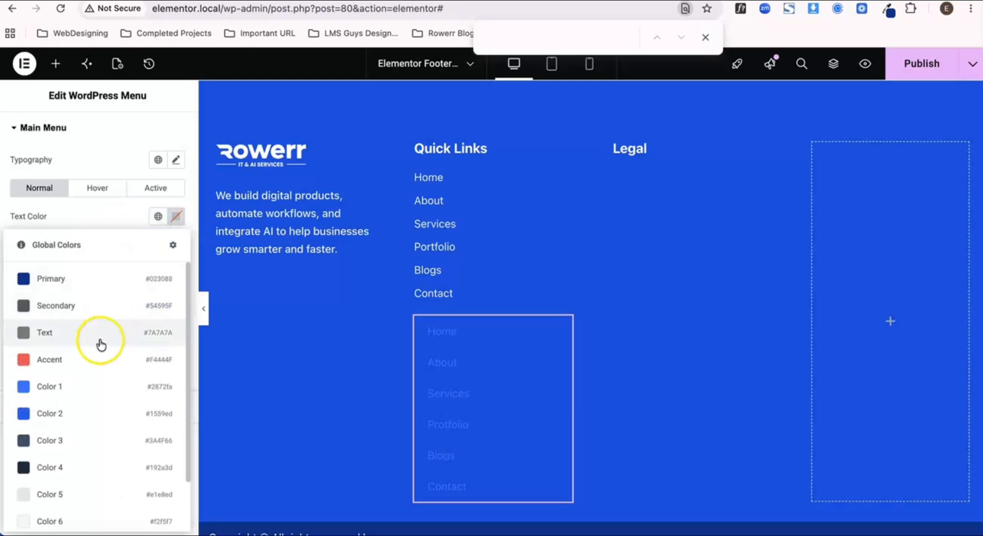
{"action": "scroll", "coordinate": [95, 405], "scroll_direction": "down", "scroll_amount": 2}
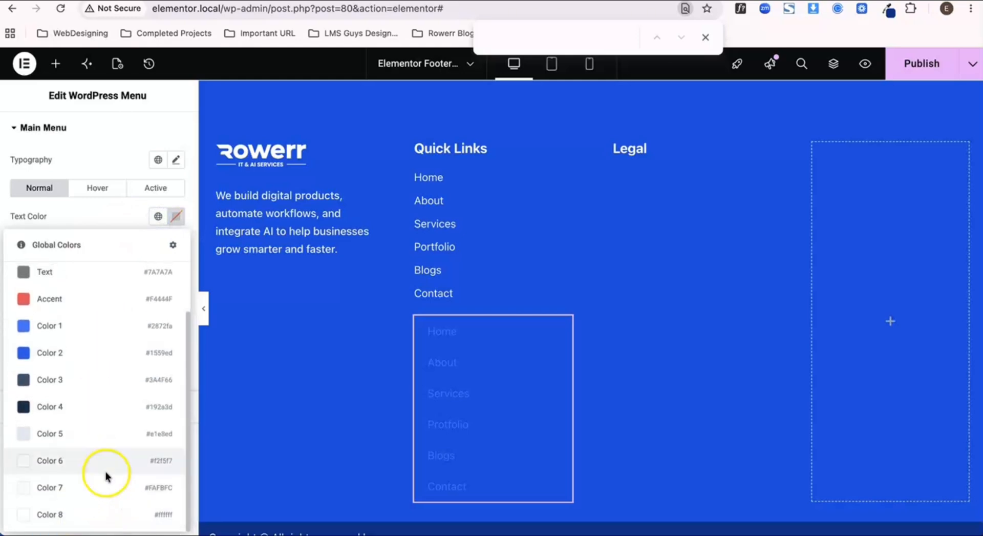
{"action": "left_click", "coordinate": [113, 514]}
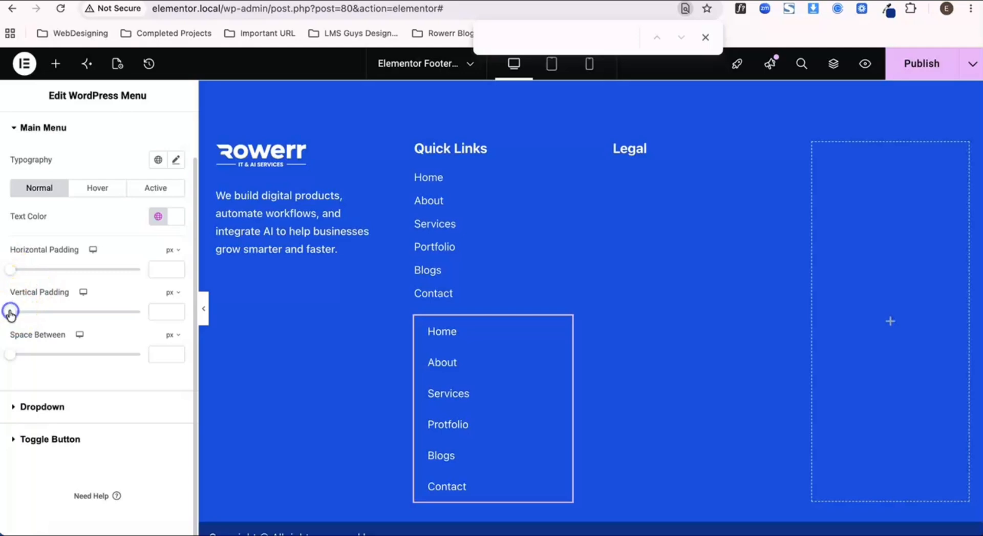
Step: Set the Quick Links menu's space between to 0 px and its vertical padding to 7 px
{"action": "mouse_move", "coordinate": [11, 362]}
{"action": "left_mouse_down"}
{"action": "mouse_move", "coordinate": [28, 358]}
{"action": "mouse_move", "coordinate": [9, 355]}
{"action": "left_mouse_up"}
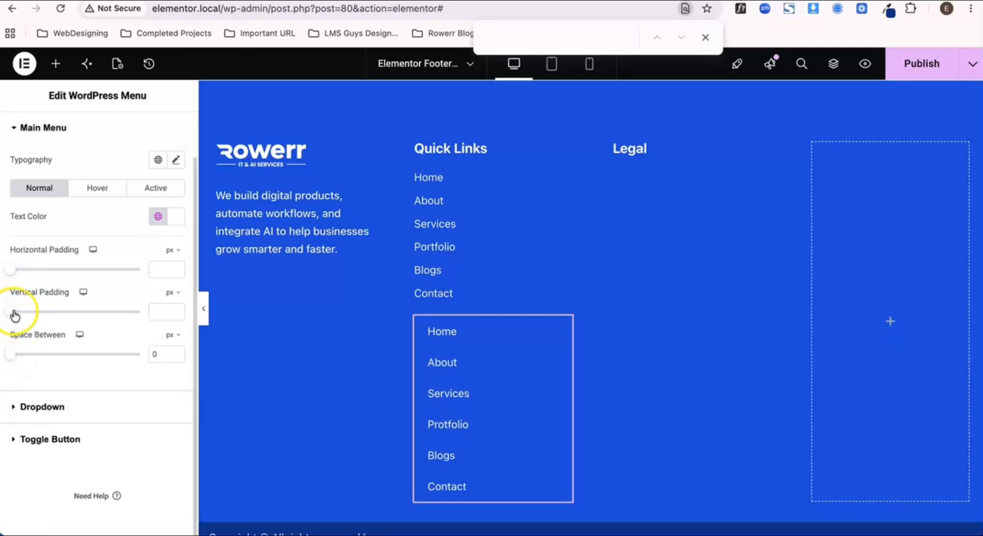
{"action": "left_click_drag", "start_coordinate": [12, 315], "coordinate": [29, 314]}
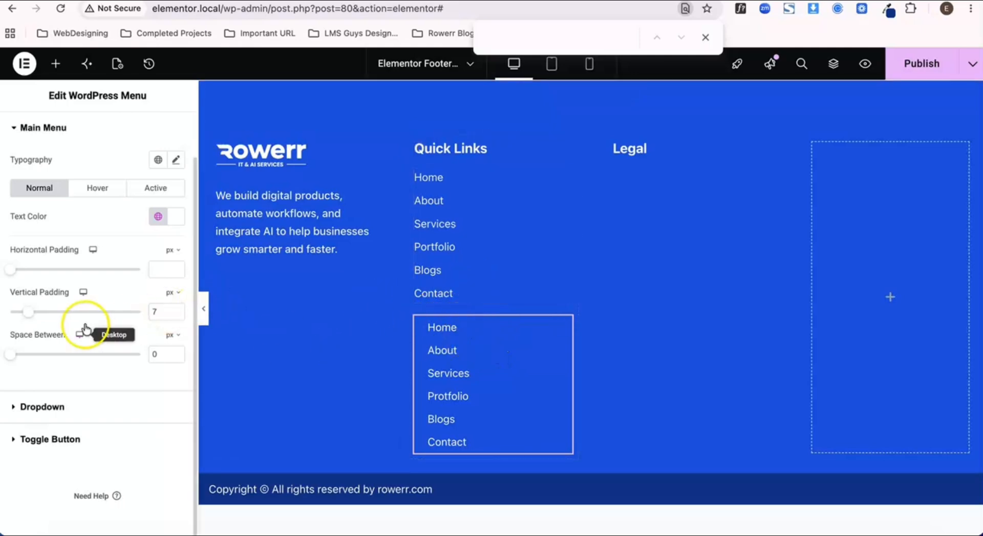
Step: Delete the old icon list between the Quick Links heading and the WordPress menu
{"action": "right_click", "coordinate": [542, 245]}
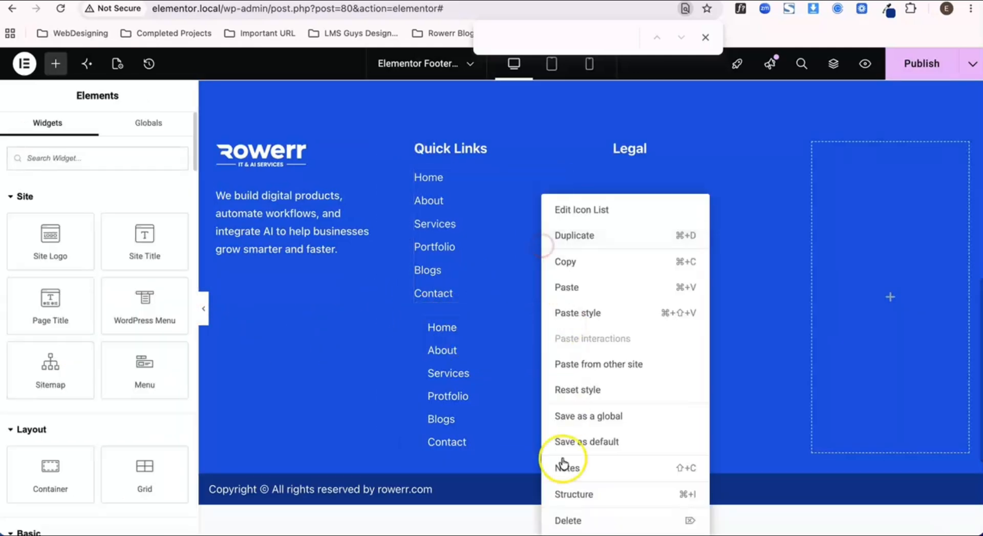
{"action": "left_click", "coordinate": [566, 520]}
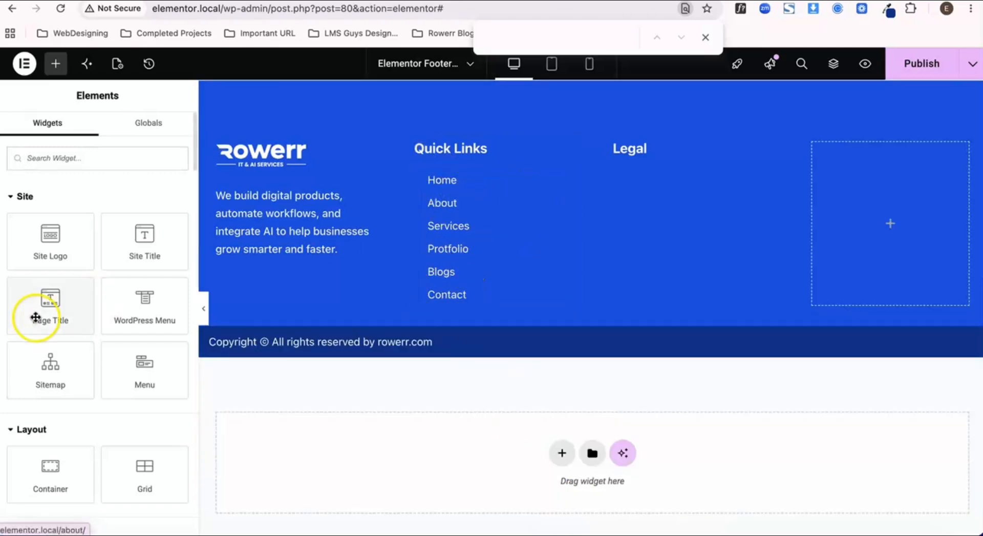
Step: Set the Quick Links menu's horizontal padding to 0 px and publish the footer
{"action": "left_click", "coordinate": [487, 202]}
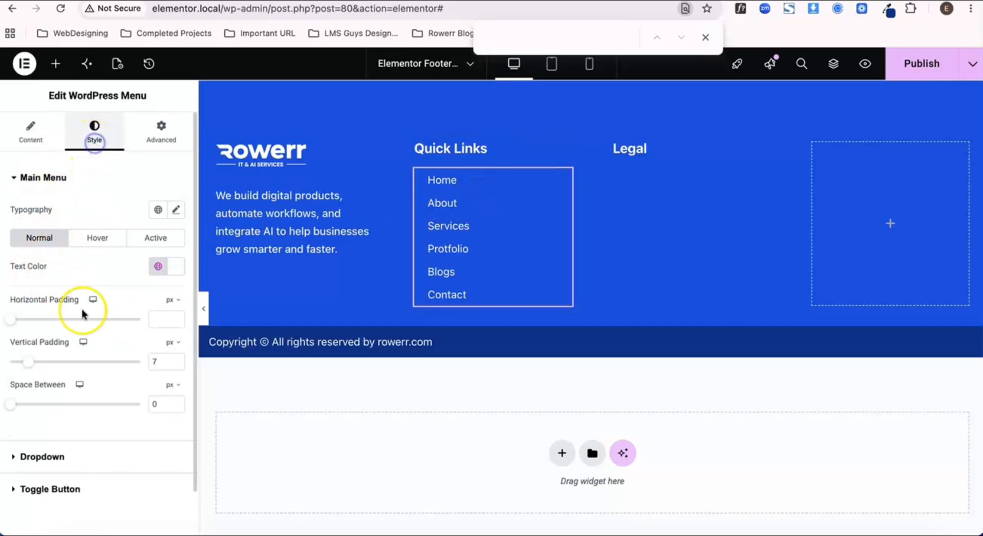
{"action": "scroll", "coordinate": [83, 312], "scroll_direction": "down", "scroll_amount": 1}
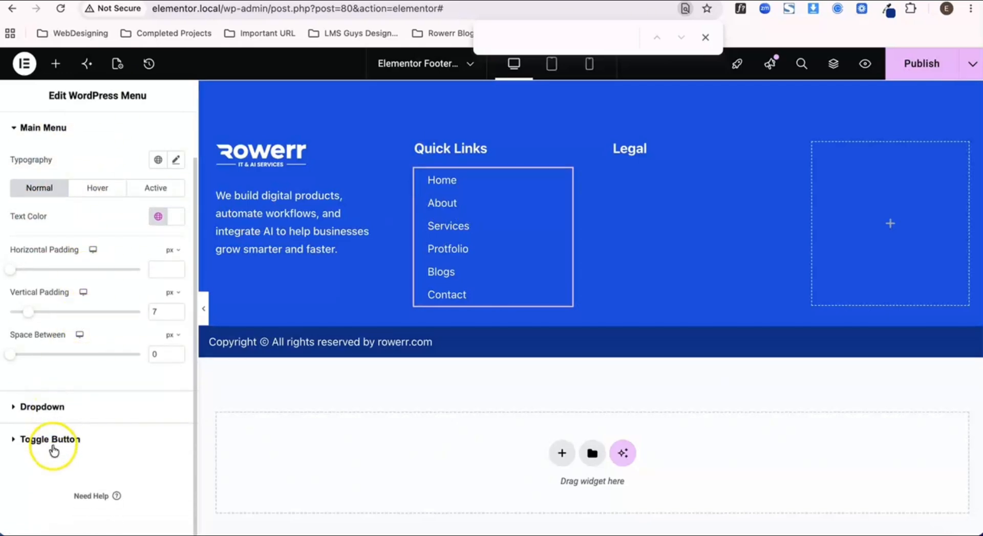
{"action": "scroll", "coordinate": [133, 141], "scroll_direction": "up", "scroll_amount": 1}
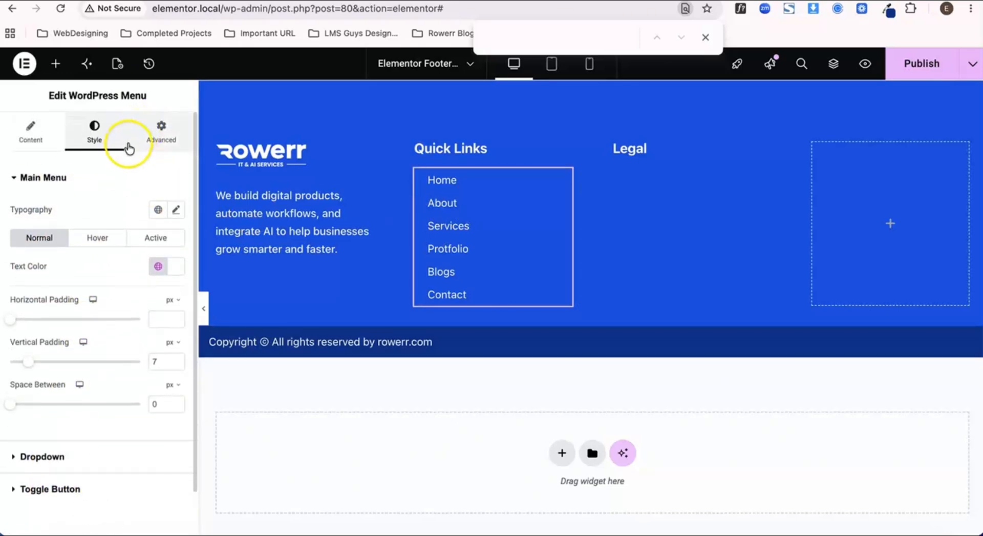
{"action": "left_click", "coordinate": [145, 140]}
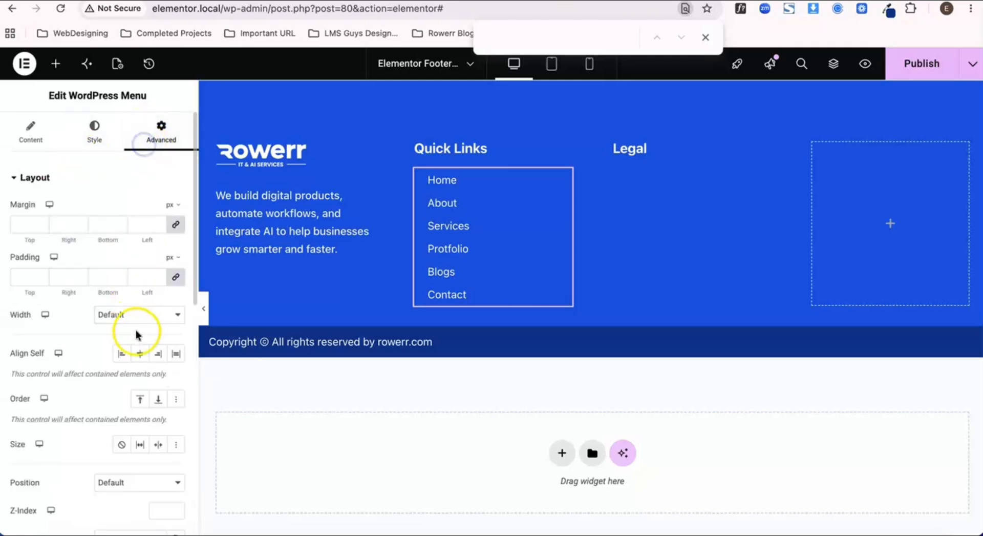
{"action": "left_click", "coordinate": [93, 132]}
{"action": "scroll", "coordinate": [80, 330], "scroll_direction": "down", "scroll_amount": 1}
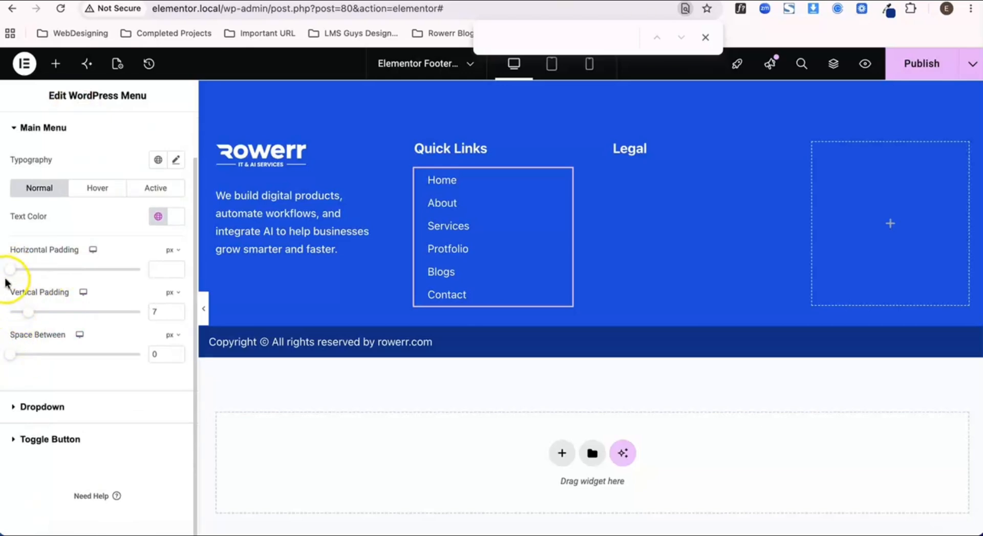
{"action": "mouse_move", "coordinate": [10, 275]}
{"action": "left_mouse_down"}
{"action": "mouse_move", "coordinate": [26, 270]}
{"action": "mouse_move", "coordinate": [1, 274]}
{"action": "left_mouse_up"}
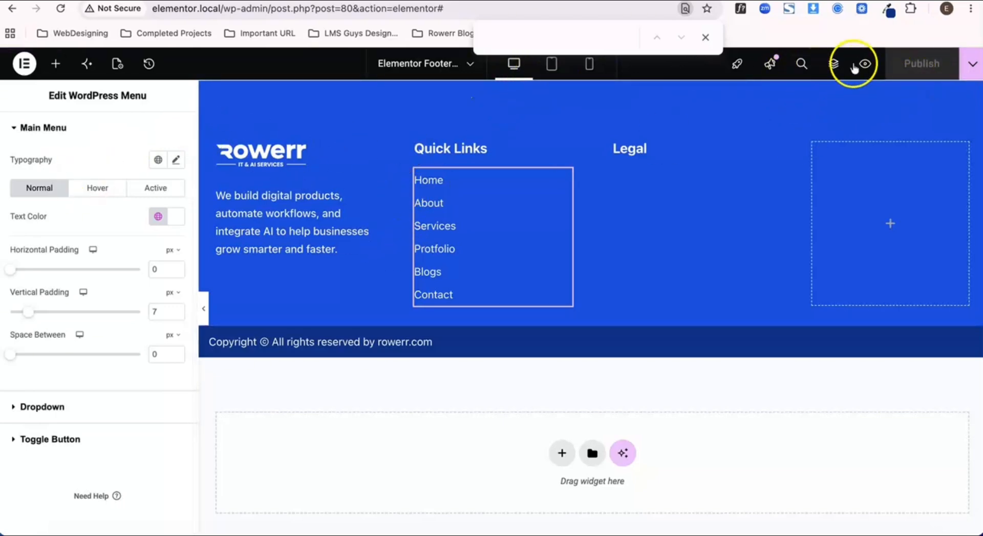
Step: Preview the footer and test the Home, About and Services links in its Quick Links menu
{"action": "left_click", "coordinate": [863, 65]}
{"action": "scroll", "coordinate": [326, 235], "scroll_direction": "down", "scroll_amount": 5}
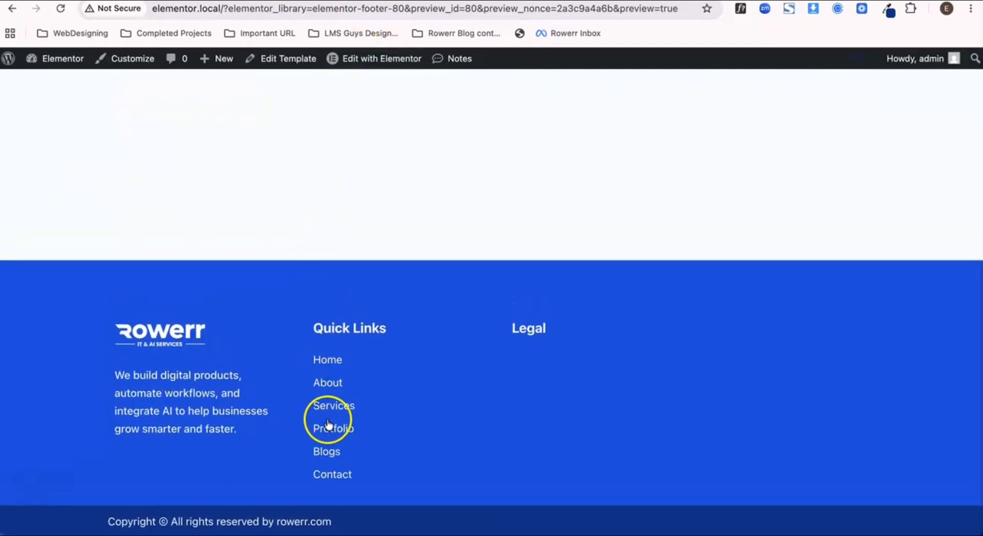
{"action": "left_click", "coordinate": [334, 361]}
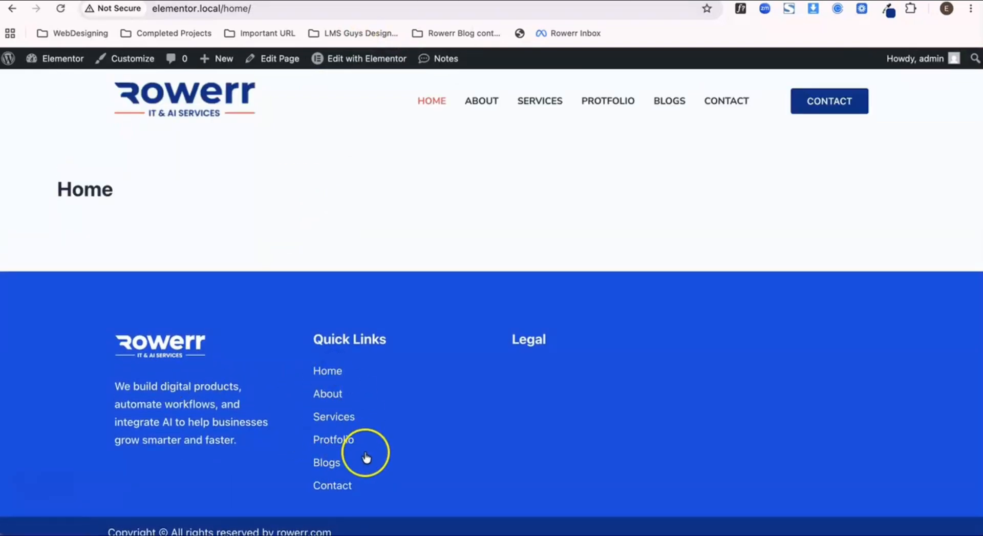
{"action": "left_click", "coordinate": [328, 398]}
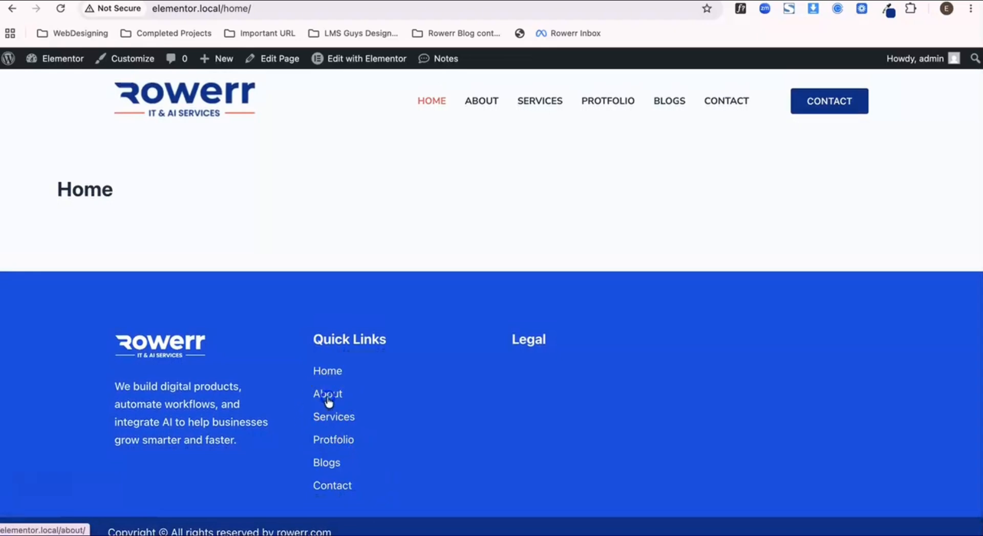
{"action": "left_click", "coordinate": [330, 417]}
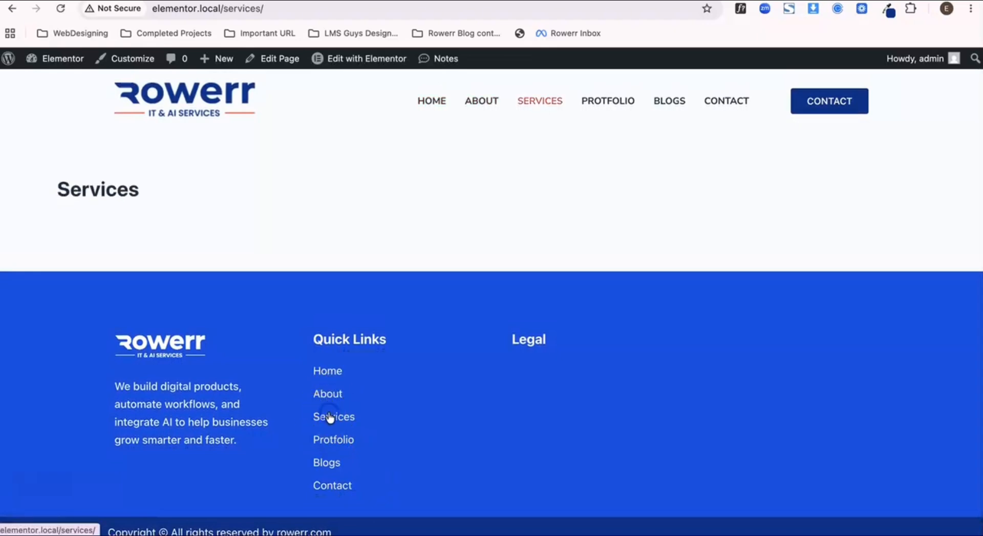
{"action": "left_click", "coordinate": [328, 376]}
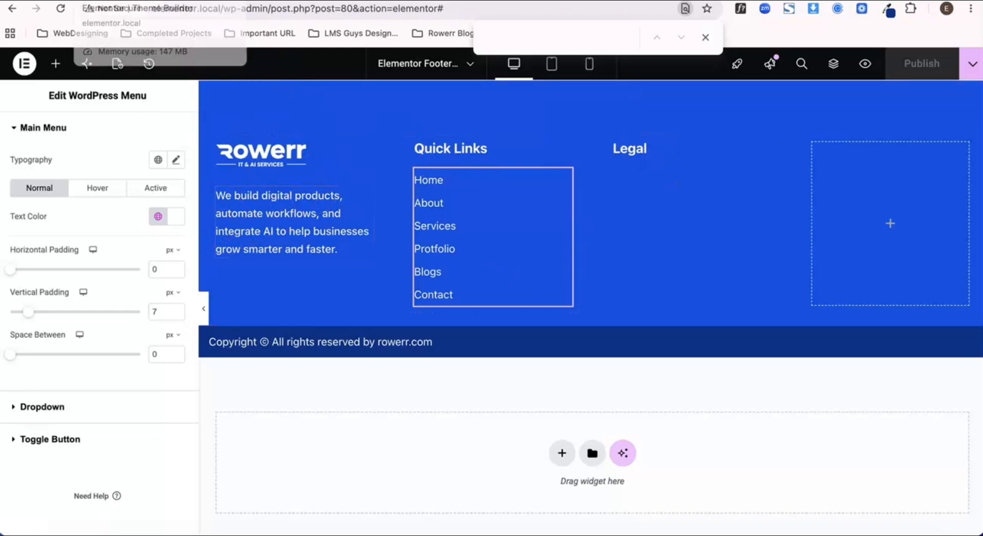
Step: Switch to the Theme Builder browser page and load the WordPress dashboard at elementor.local/wp-admin/ there
{"action": "left_click", "coordinate": [120, 0]}
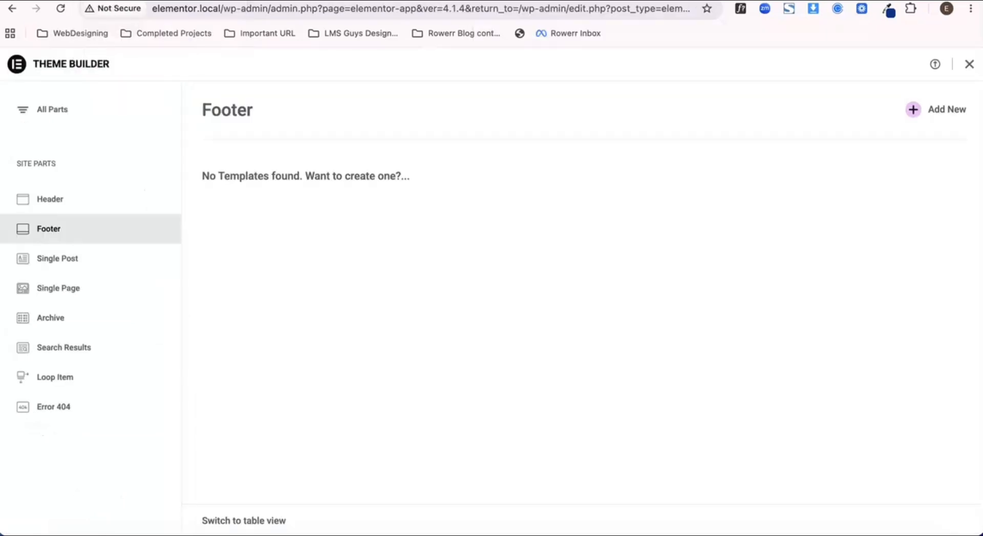
{"action": "left_click", "coordinate": [245, 0]}
{"action": "left_click", "coordinate": [120, 0]}
{"action": "left_click", "coordinate": [189, 1]}
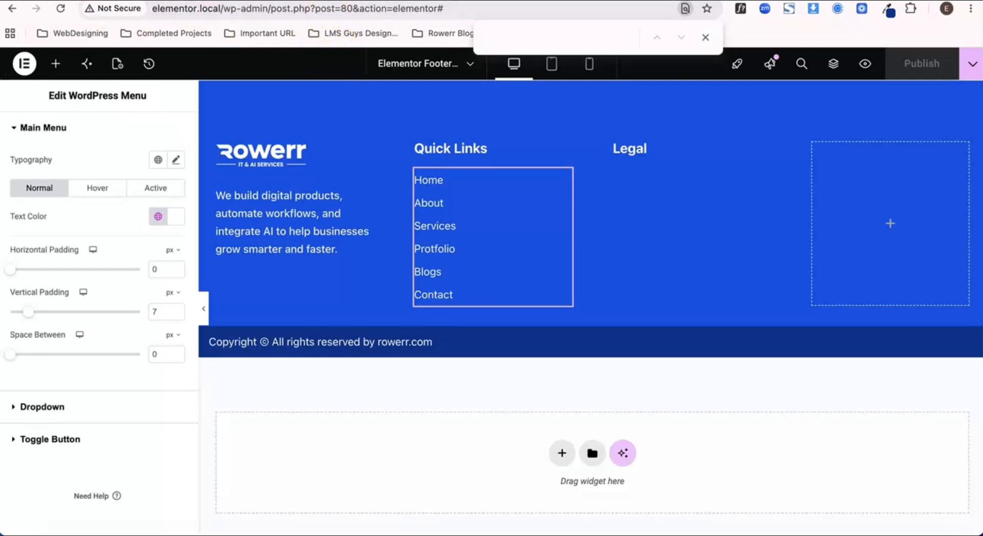
{"action": "left_click", "coordinate": [120, 0]}
{"action": "left_click", "coordinate": [15, 65]}
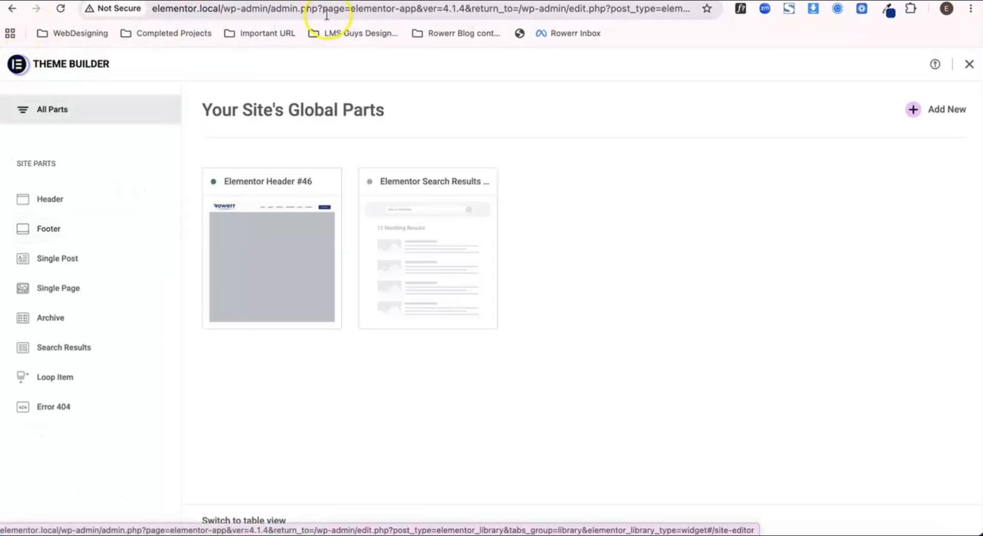
{"action": "left_click_drag", "start_coordinate": [272, 13], "coordinate": [704, 22]}
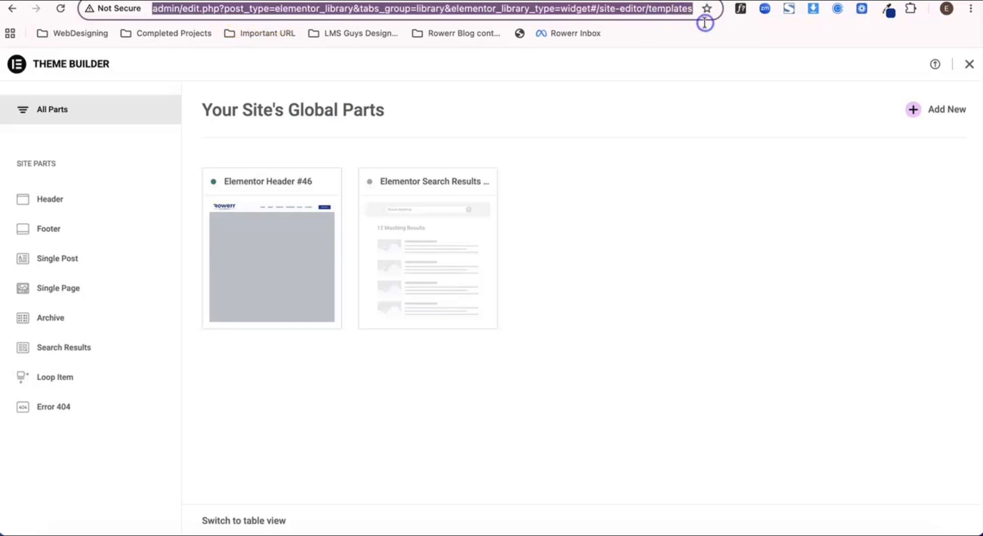
{"action": "type", "text": "elementor.local/wp-admin/"}
{"action": "key", "text": "Return"}
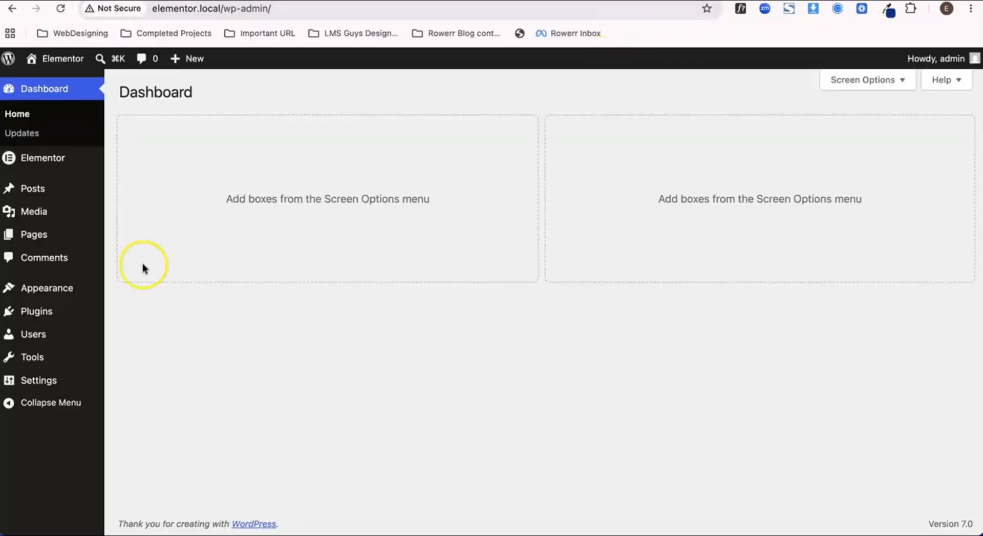
Step: Open the WordPress Menus page and view all pages available for adding to the Main Menu
{"action": "mouse_move", "coordinate": [35, 291]}
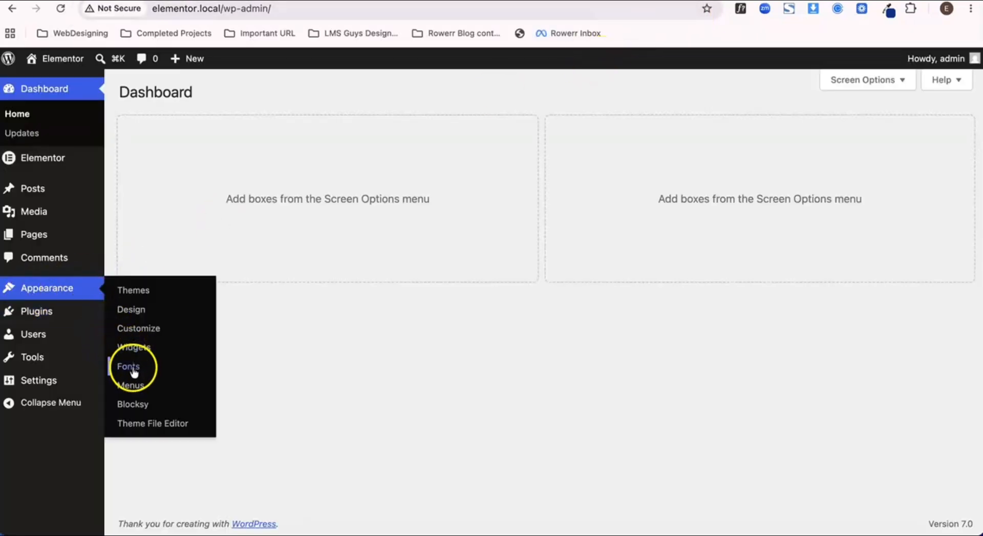
{"action": "left_click", "coordinate": [131, 385]}
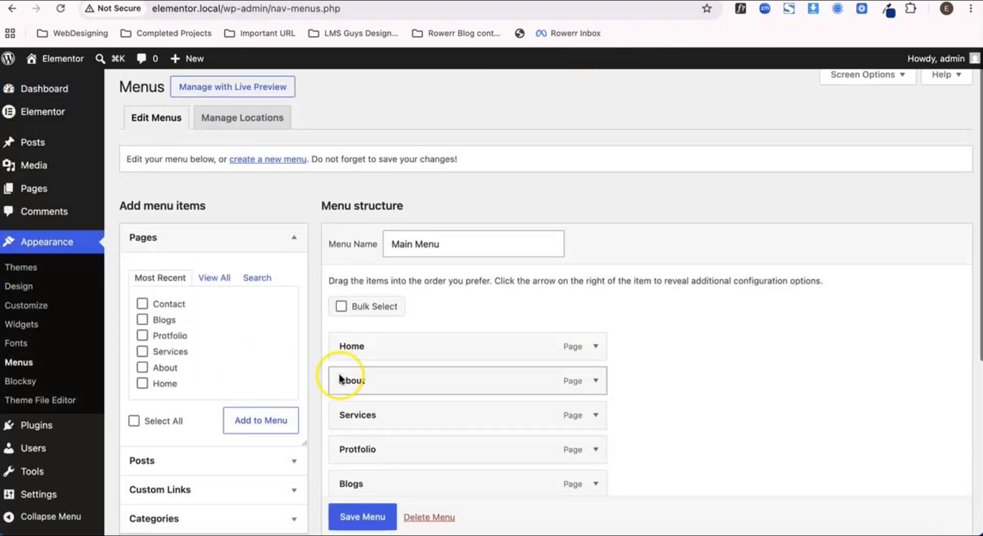
{"action": "scroll", "coordinate": [340, 379], "scroll_direction": "down", "scroll_amount": 3}
{"action": "left_click", "coordinate": [215, 150]}
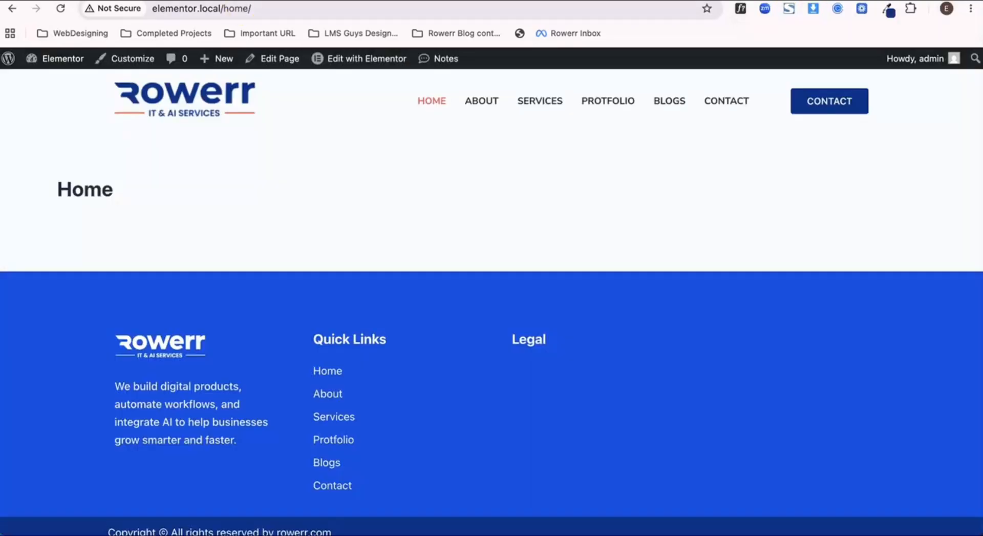
Step: Return to the footer's Elementor editor and add an Icon List widget below the Legal heading
{"action": "left_click", "coordinate": [230, 75]}
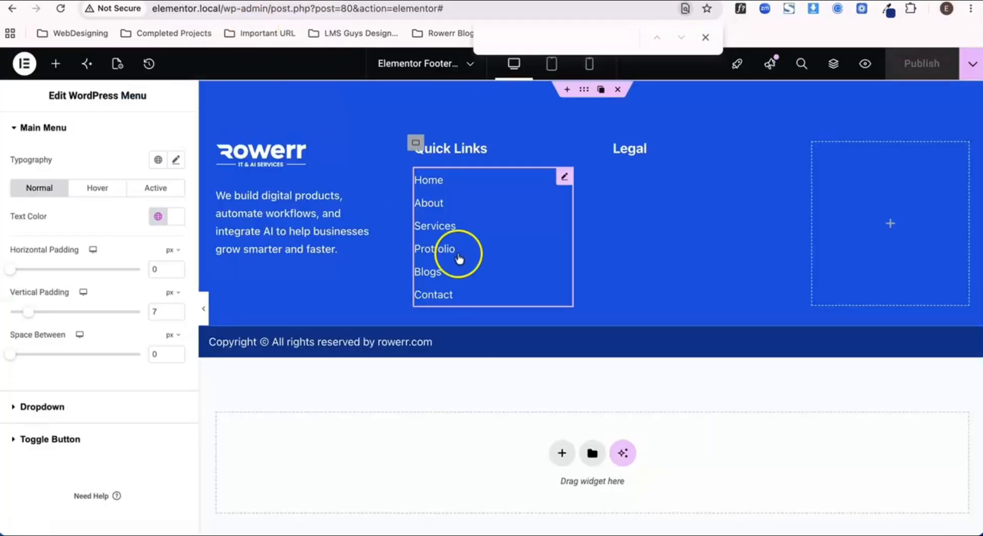
{"action": "scroll", "coordinate": [459, 259], "scroll_direction": "down", "scroll_amount": 1}
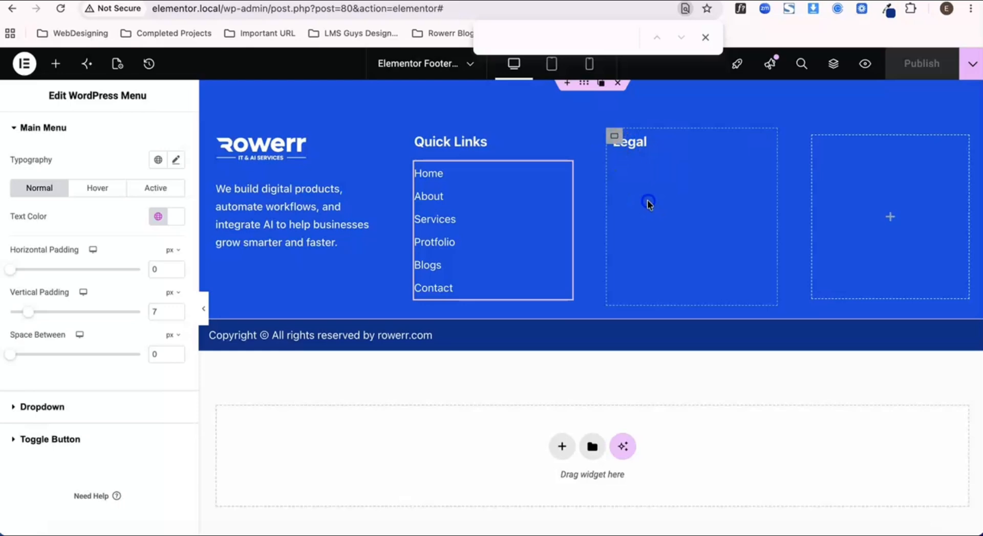
{"action": "left_click", "coordinate": [55, 63]}
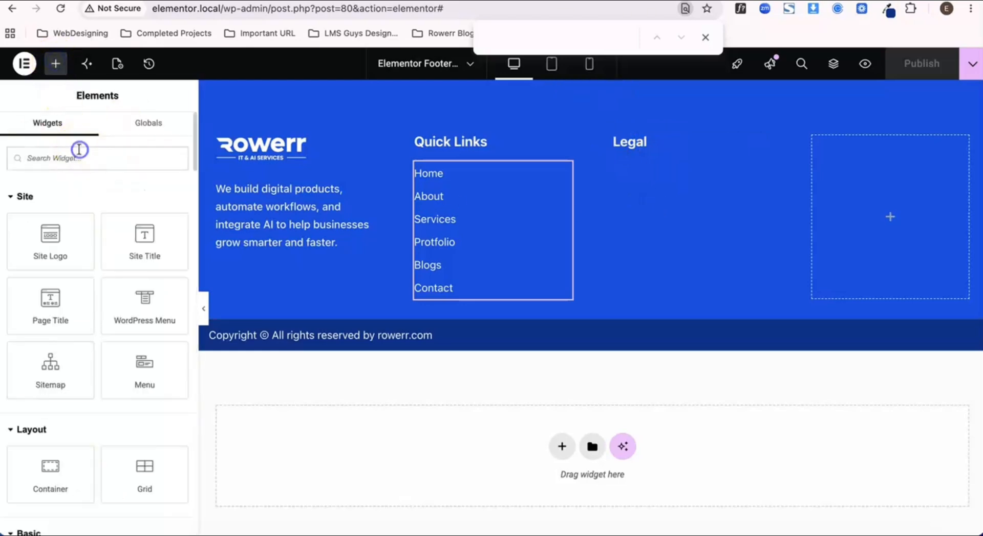
{"action": "type", "text": "list"}
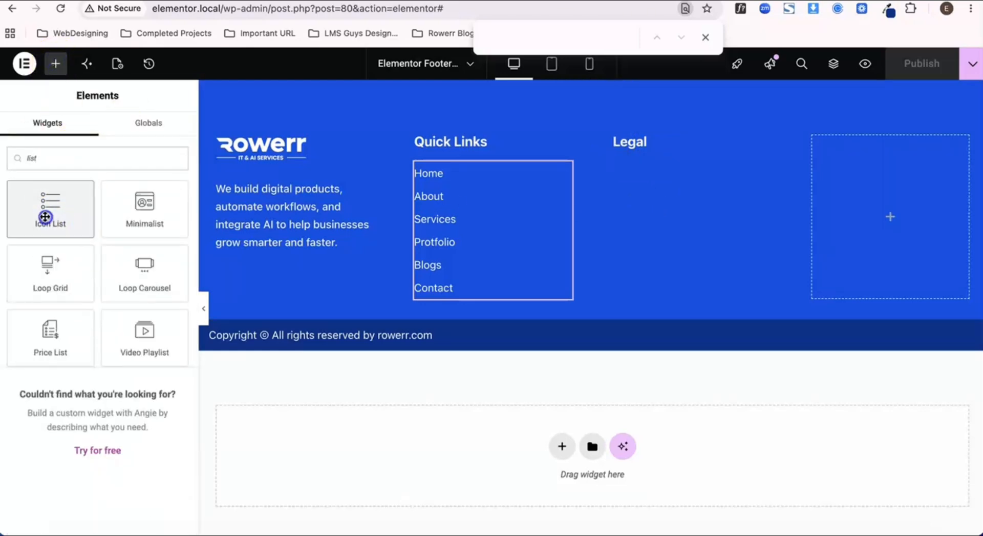
{"action": "left_click_drag", "start_coordinate": [44, 214], "coordinate": [639, 192]}
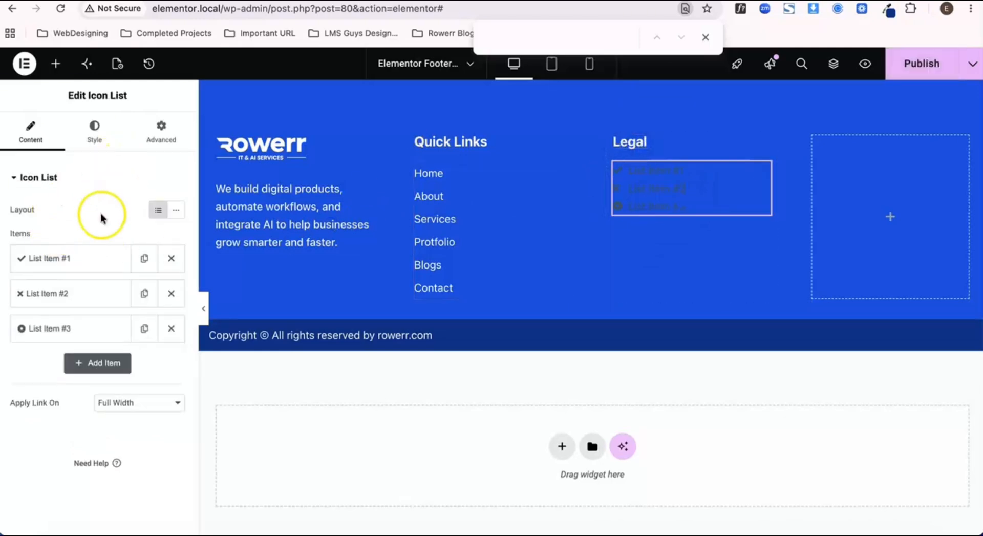
Step: Remove the icon from the first list item and delete List Item #2 and List Item #3
{"action": "left_click", "coordinate": [82, 260]}
{"action": "left_click", "coordinate": [164, 353]}
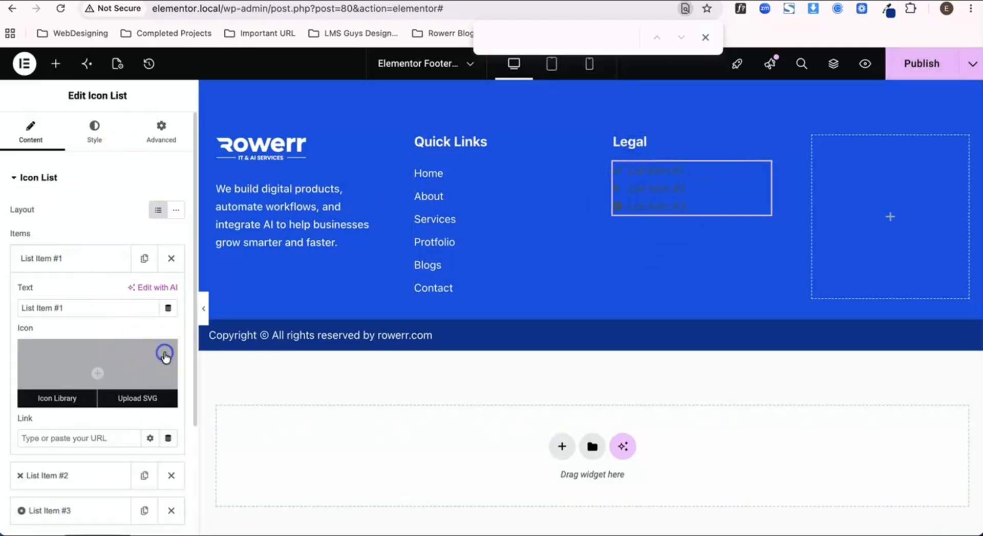
{"action": "left_click", "coordinate": [96, 261]}
{"action": "left_click", "coordinate": [171, 294]}
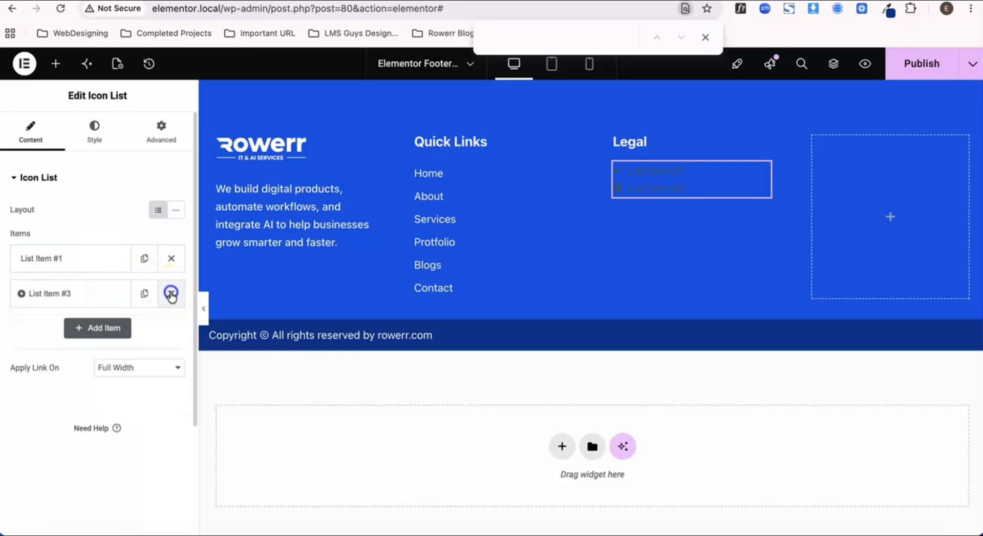
{"action": "left_click", "coordinate": [171, 293]}
Step: Rename the remaining list item Privacy Policy and add items Cookie Policy, Terms & Conditions, Terms of Use, GDPR and Support
{"action": "left_click", "coordinate": [97, 261]}
{"action": "left_click", "coordinate": [84, 307]}
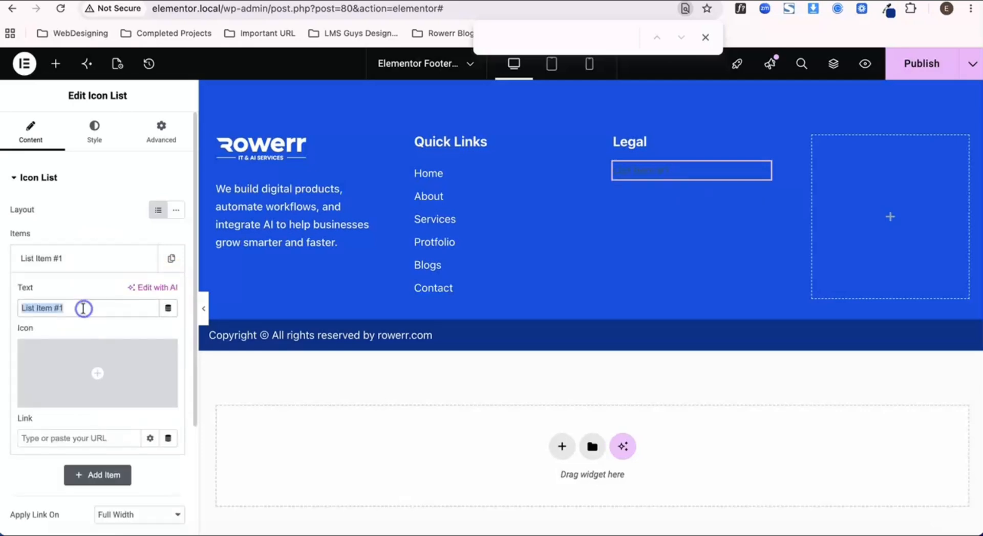
{"action": "key", "text": "BackSpace"}
{"action": "type", "text": "Privacy Policy"}
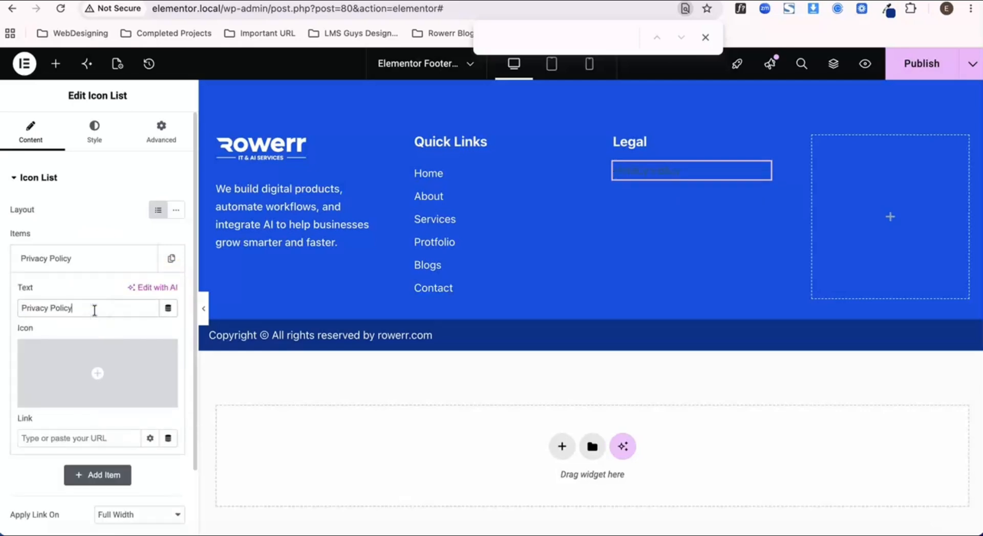
{"action": "left_click", "coordinate": [93, 265]}
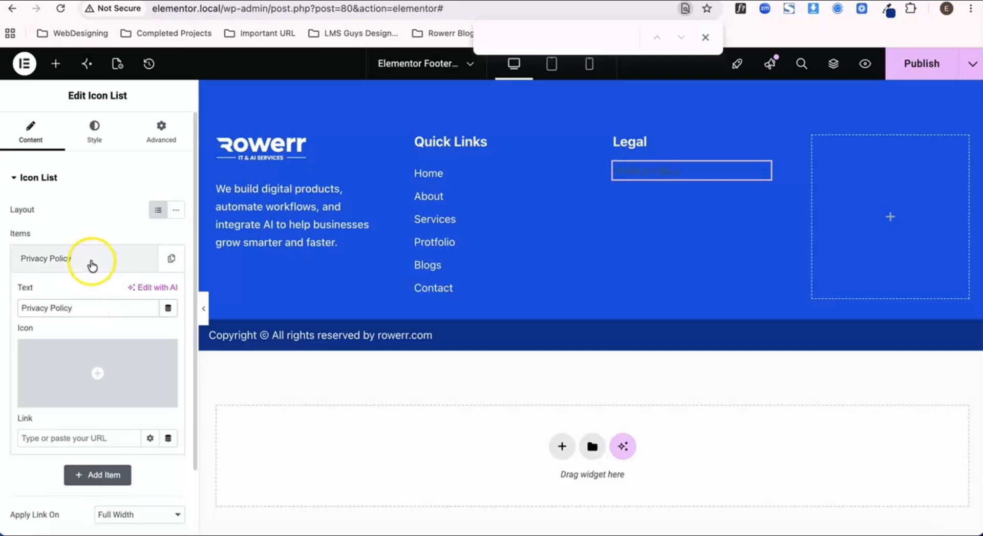
{"action": "left_click", "coordinate": [92, 264]}
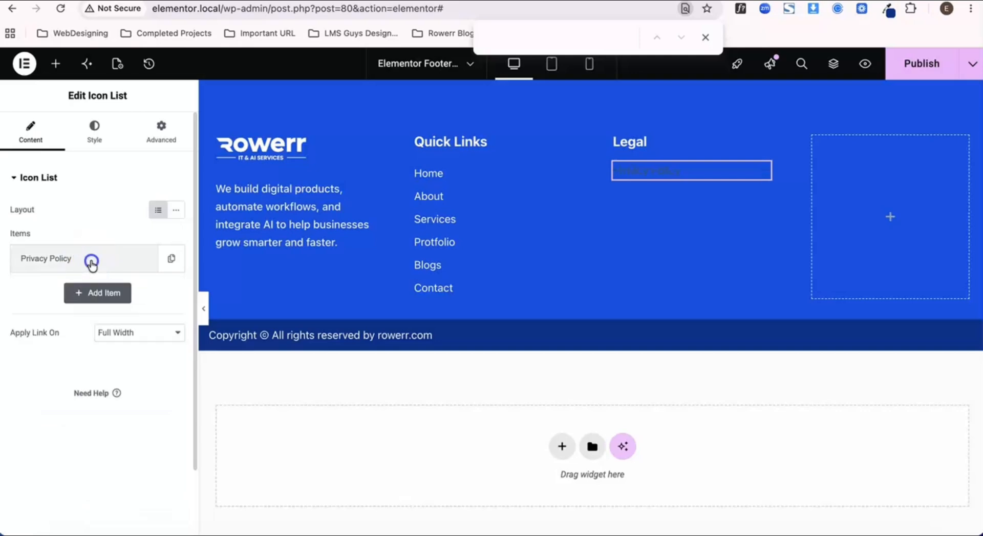
{"action": "left_click", "coordinate": [103, 293]}
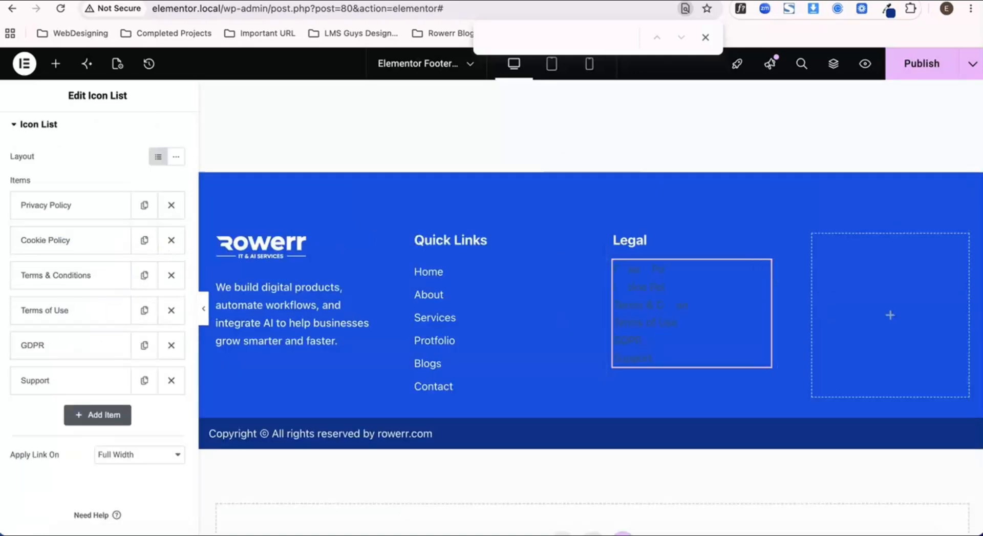
Step: Set the Legal list's text color to the global Color 8 (#ffffff)
{"action": "scroll", "coordinate": [98, 199], "scroll_direction": "up", "scroll_amount": 2}
{"action": "left_click", "coordinate": [95, 129]}
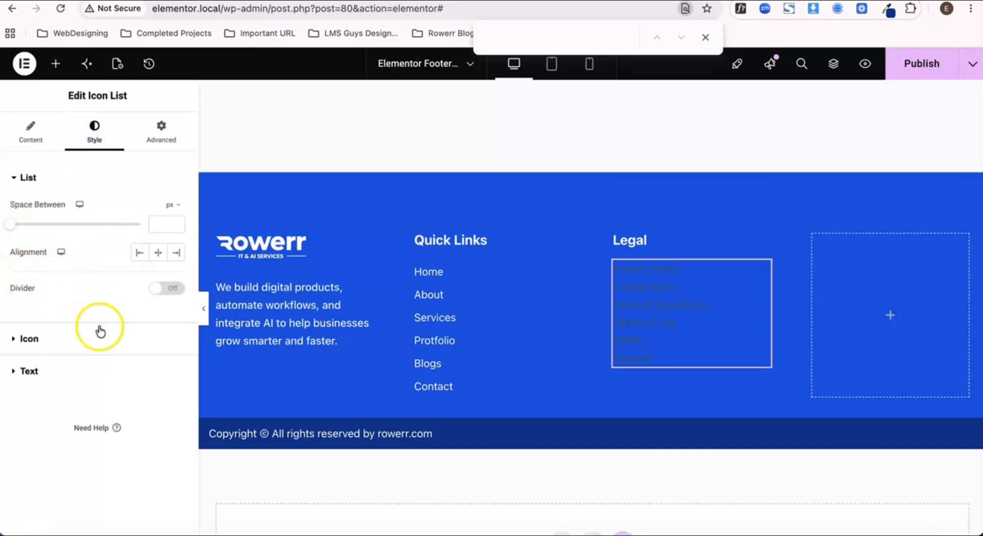
{"action": "left_click", "coordinate": [80, 369]}
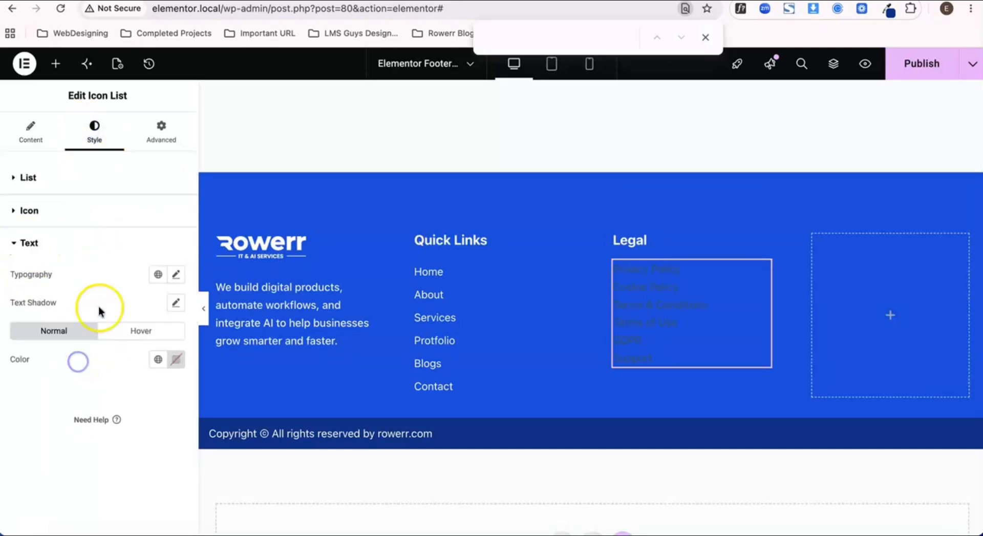
{"action": "left_click", "coordinate": [158, 360]}
{"action": "scroll", "coordinate": [82, 332], "scroll_direction": "down", "scroll_amount": 2}
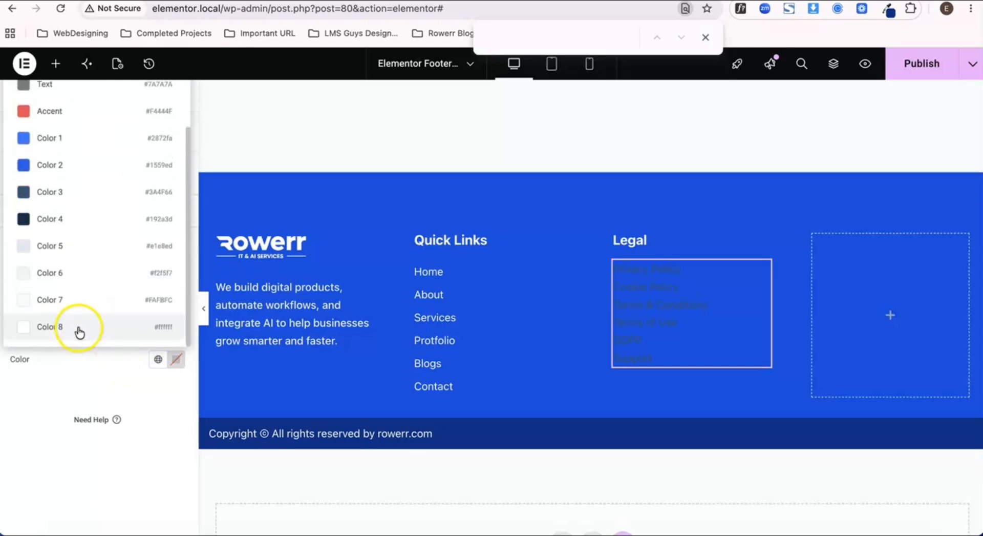
{"action": "left_click", "coordinate": [80, 330]}
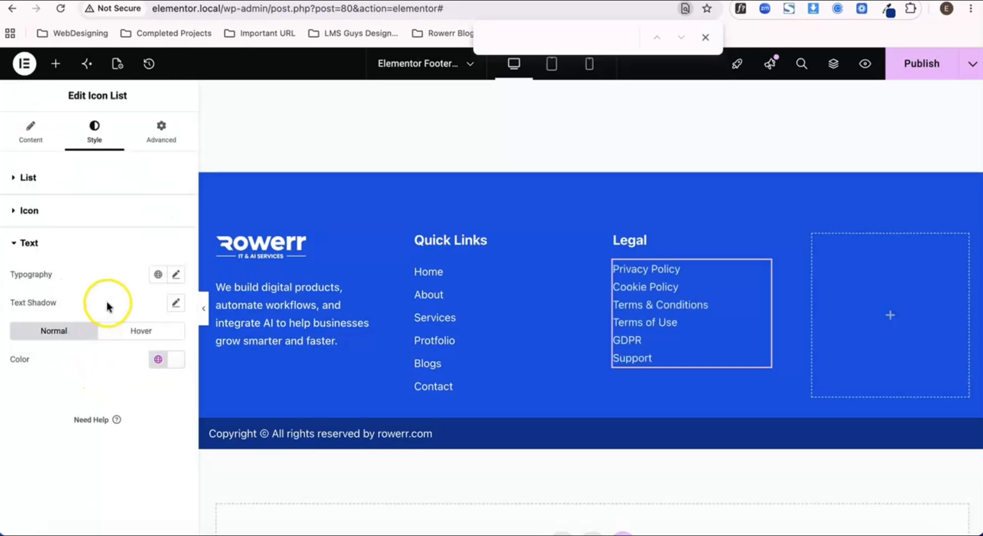
Step: Set the space between the Legal list's items to 9 px
{"action": "left_click", "coordinate": [53, 174]}
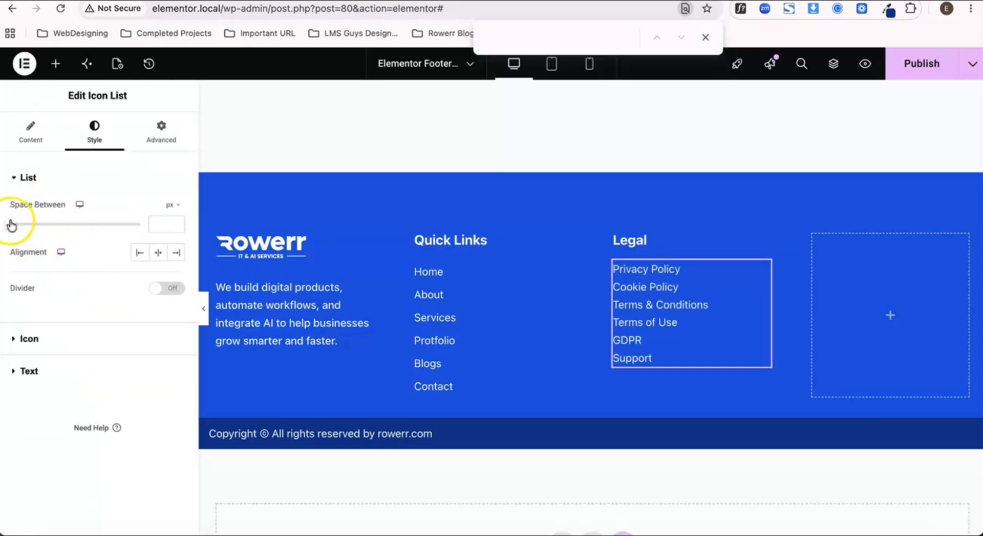
{"action": "left_click_drag", "start_coordinate": [13, 224], "coordinate": [34, 226]}
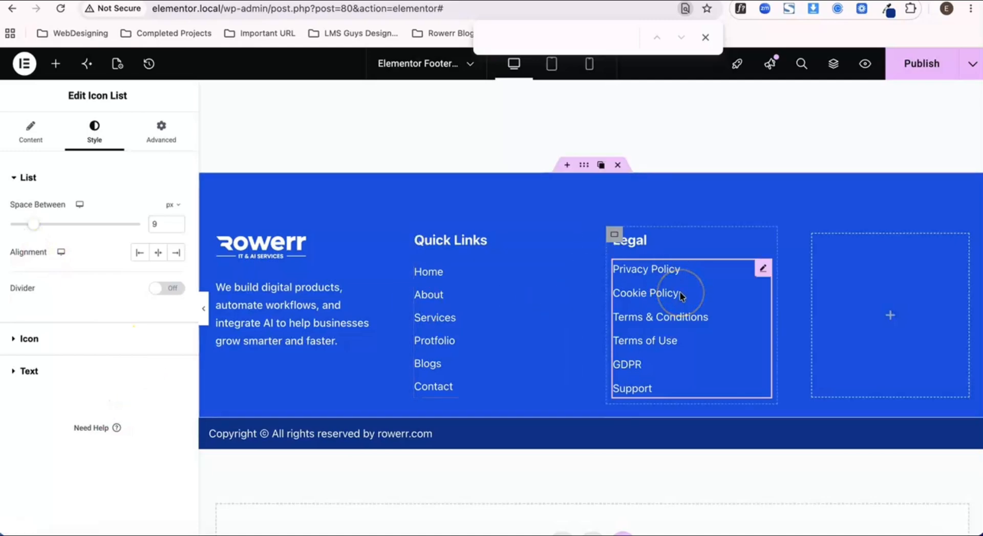
{"action": "left_click", "coordinate": [858, 264]}
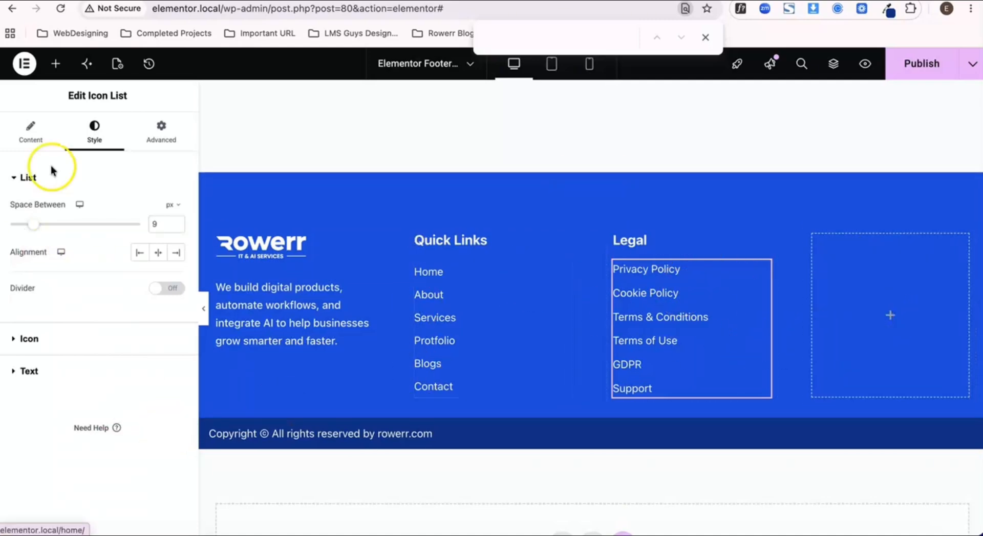
Step: Find the Social Icons widget and add it to the empty fourth footer column
{"action": "left_click", "coordinate": [56, 64]}
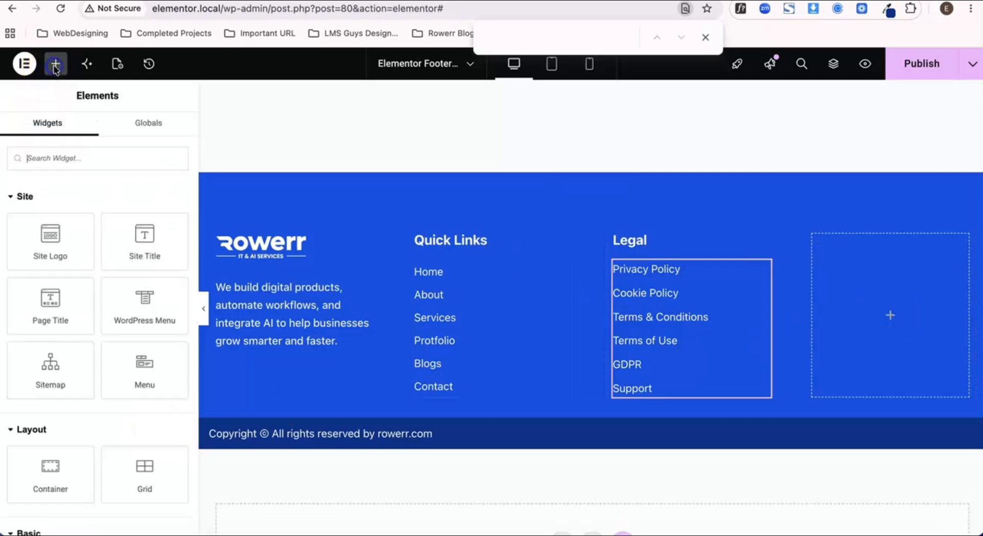
{"action": "left_click", "coordinate": [63, 158]}
{"action": "type", "text": "soci"}
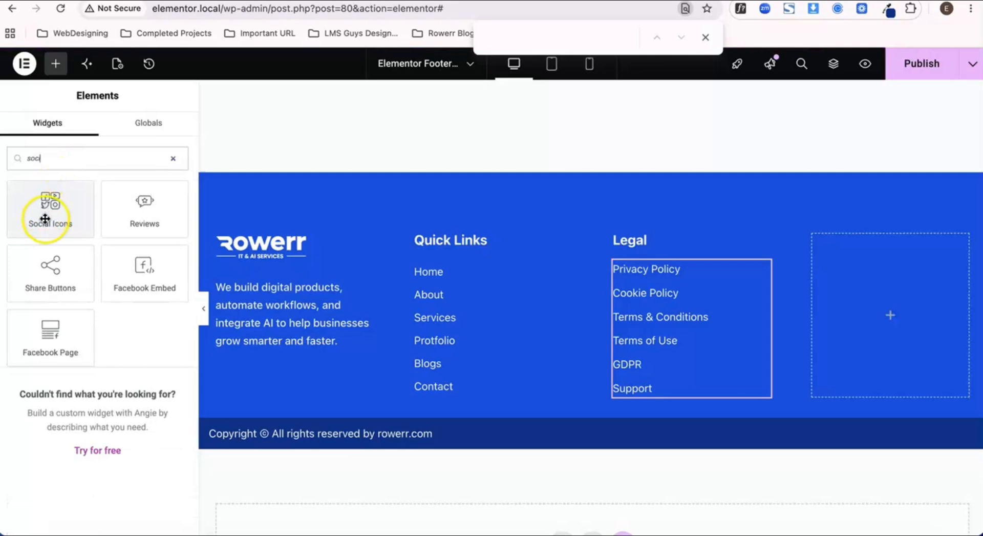
{"action": "left_click_drag", "start_coordinate": [45, 218], "coordinate": [893, 354]}
{"action": "left_click", "coordinate": [861, 286]}
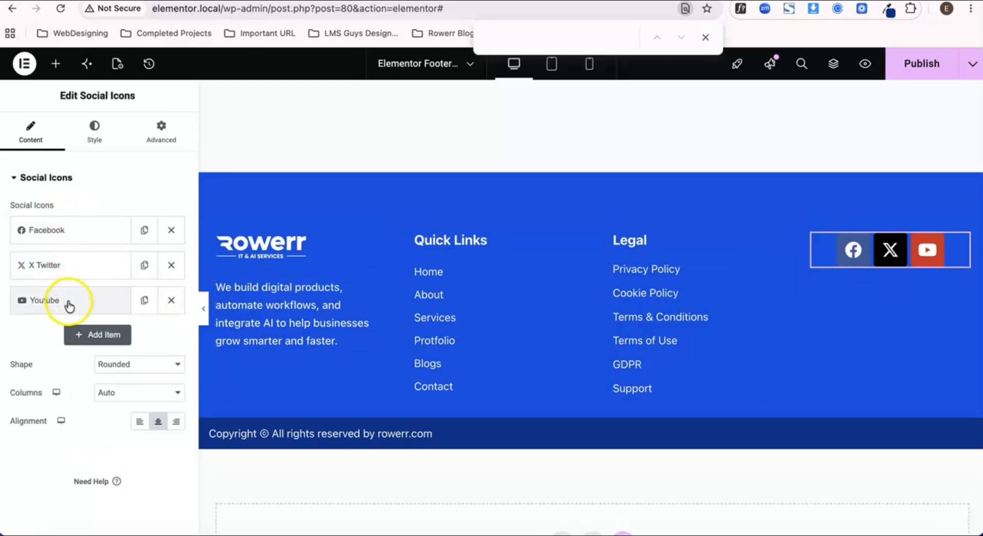
Step: Add a fourth social icon item and set its icon to Instagram from the Icon Library
{"action": "left_click", "coordinate": [111, 334]}
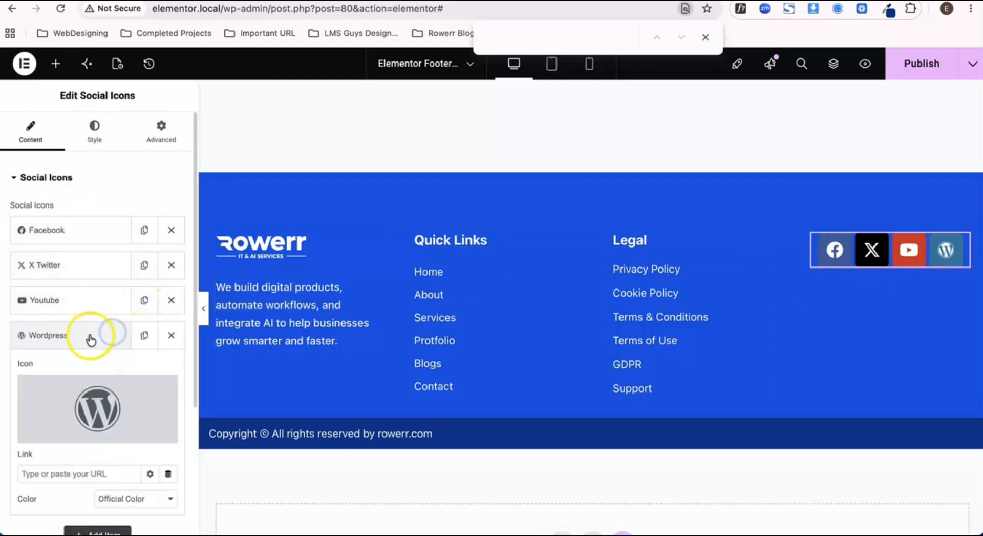
{"action": "left_click", "coordinate": [90, 335]}
{"action": "left_click", "coordinate": [92, 341]}
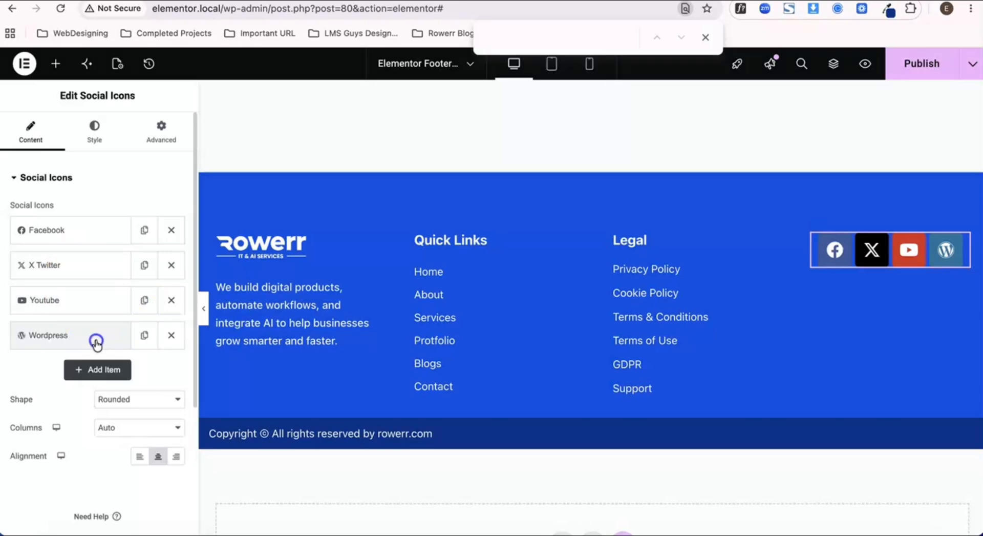
{"action": "left_click", "coordinate": [92, 341]}
{"action": "left_click", "coordinate": [92, 342]}
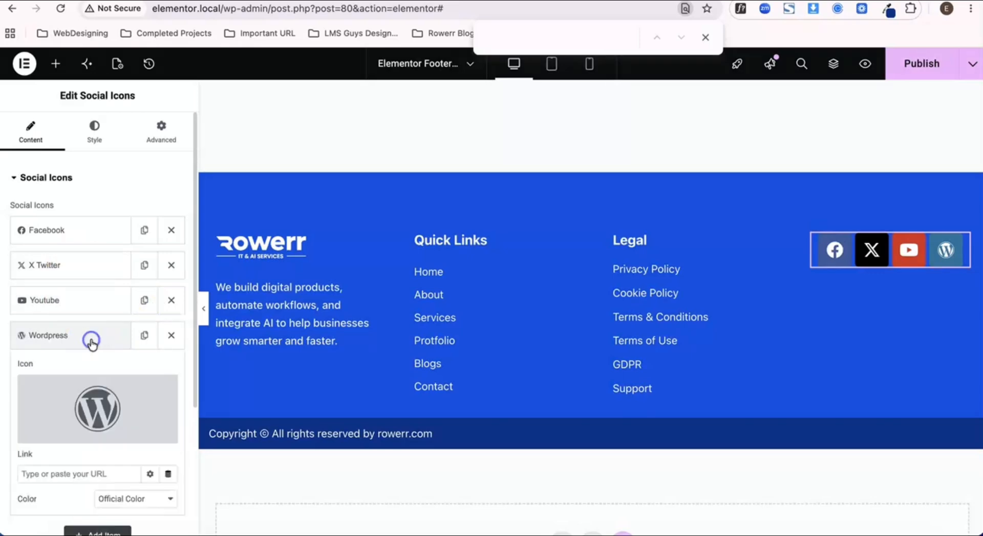
{"action": "left_click", "coordinate": [99, 397]}
{"action": "left_click", "coordinate": [367, 117]}
{"action": "type", "text": "ins"}
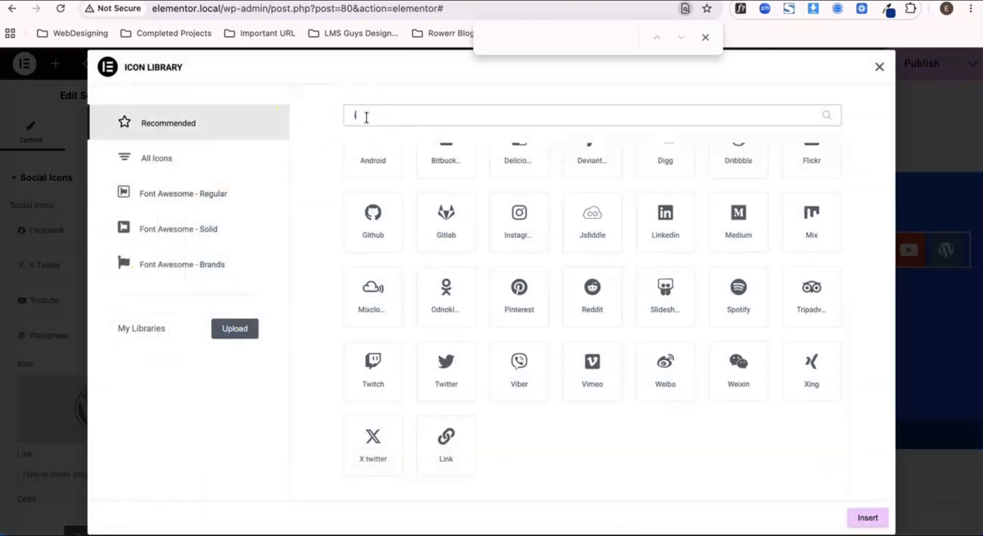
{"action": "left_click", "coordinate": [386, 227]}
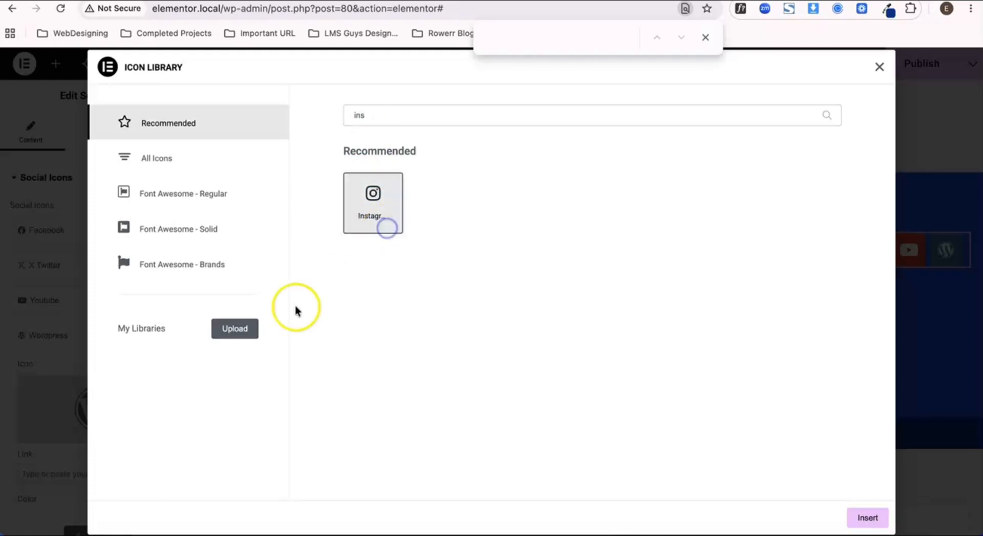
{"action": "left_click", "coordinate": [866, 517]}
{"action": "left_click", "coordinate": [67, 336]}
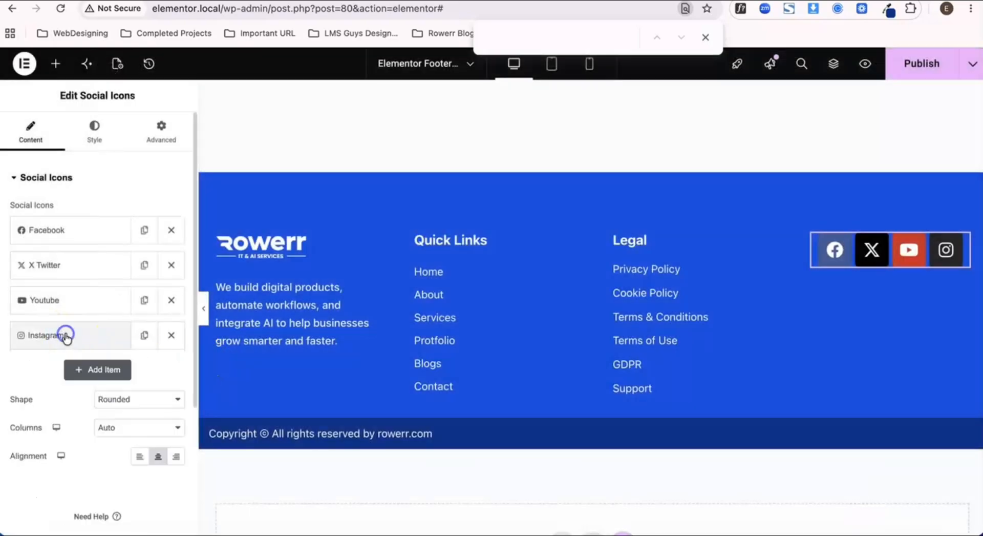
Step: Duplicate the Instagram item and change the copy's icon to the unboxed Linkedin In icon from All Icons
{"action": "left_click", "coordinate": [144, 335]}
{"action": "left_click", "coordinate": [75, 377]}
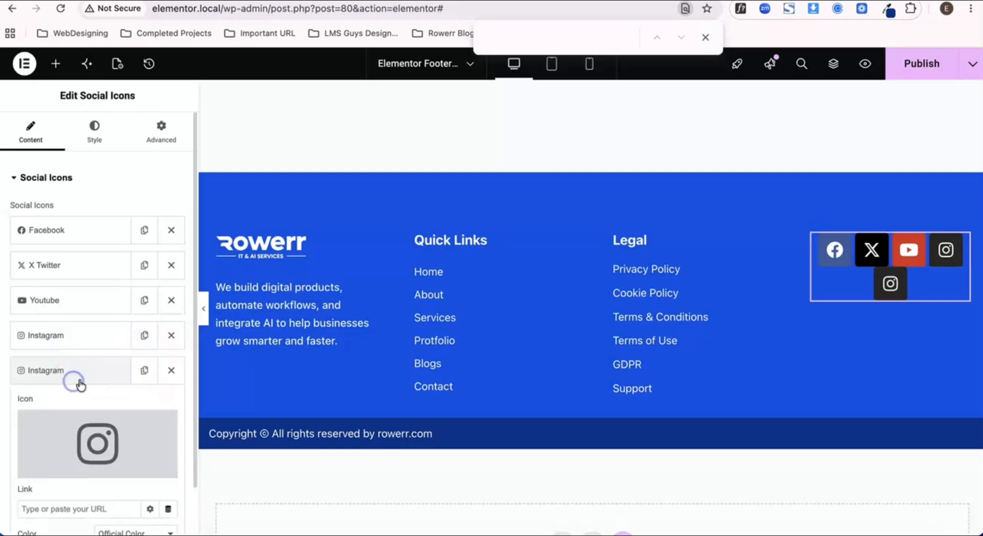
{"action": "left_click", "coordinate": [127, 439]}
{"action": "left_click", "coordinate": [394, 117]}
{"action": "type", "text": "link"}
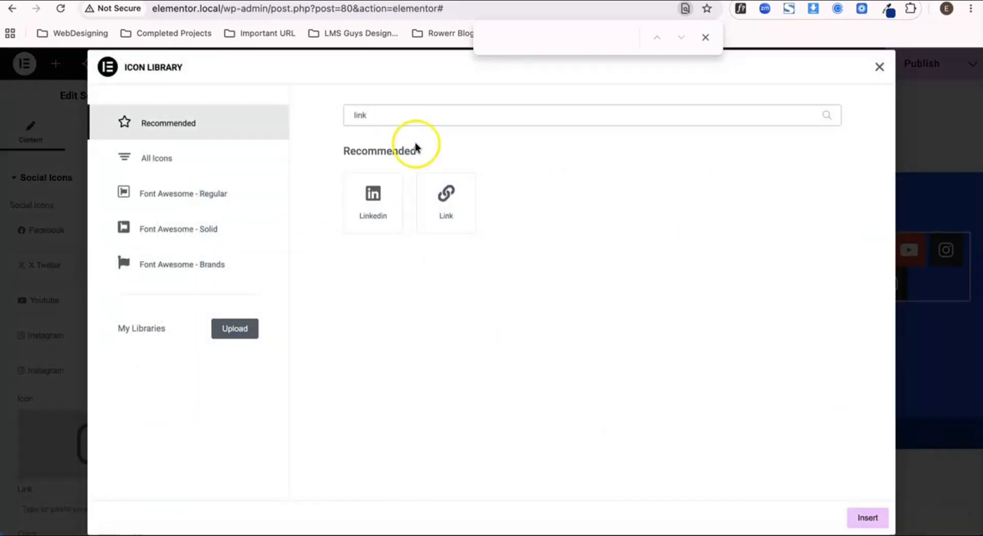
{"action": "left_click", "coordinate": [376, 213]}
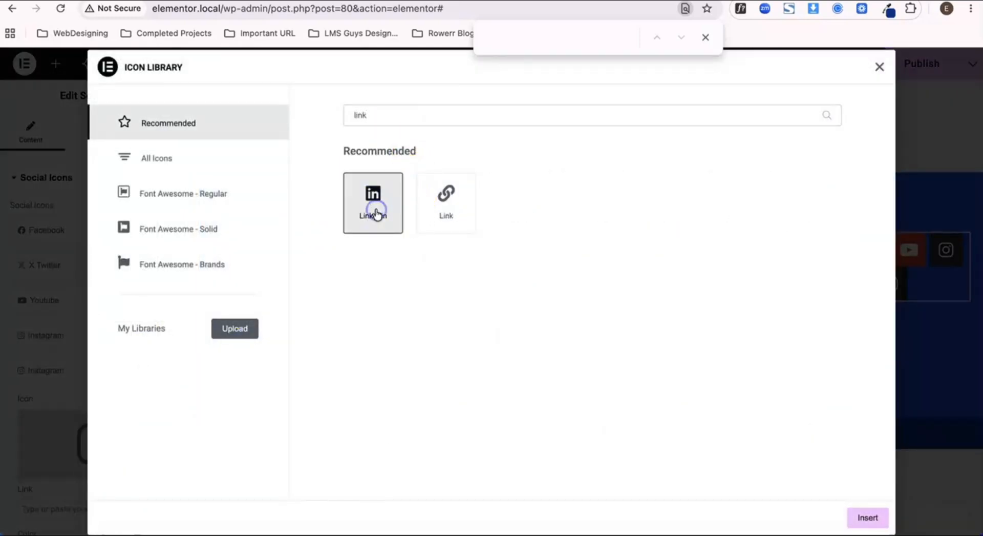
{"action": "left_click", "coordinate": [175, 162]}
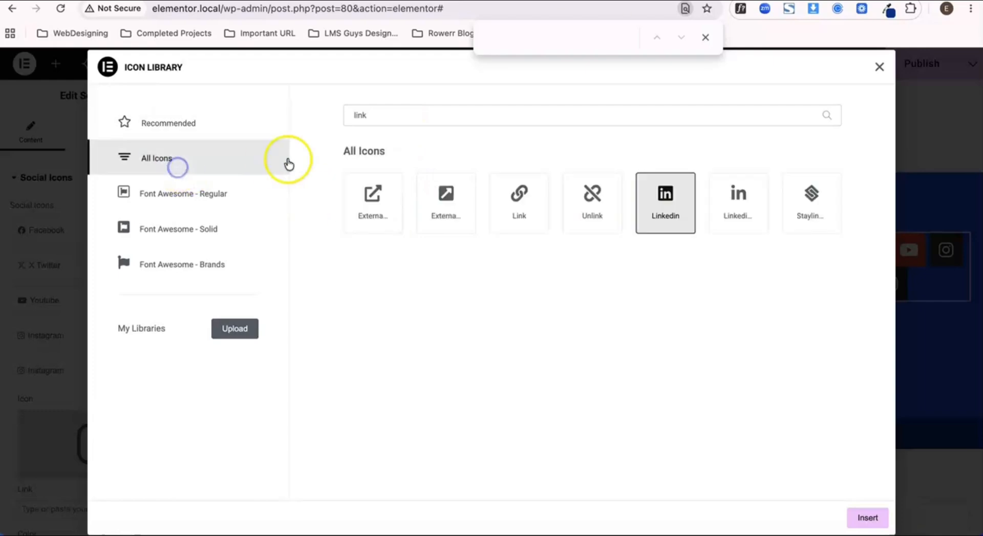
{"action": "left_click", "coordinate": [729, 211]}
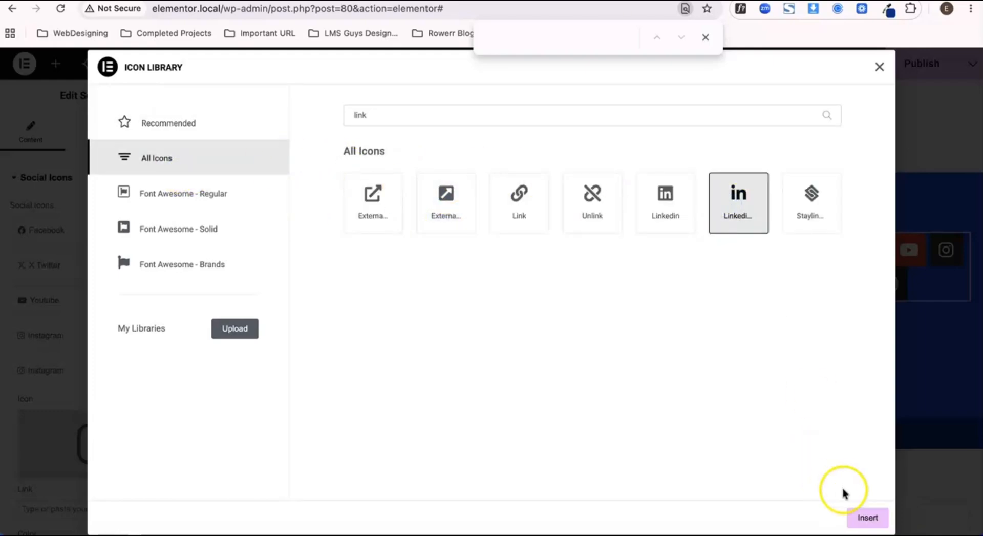
{"action": "left_click", "coordinate": [863, 518]}
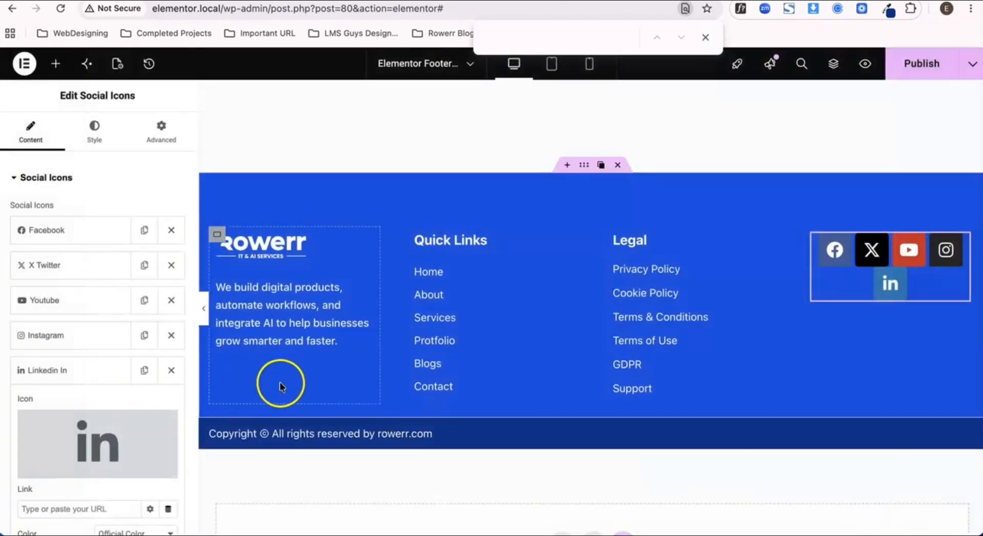
{"action": "left_click", "coordinate": [97, 377]}
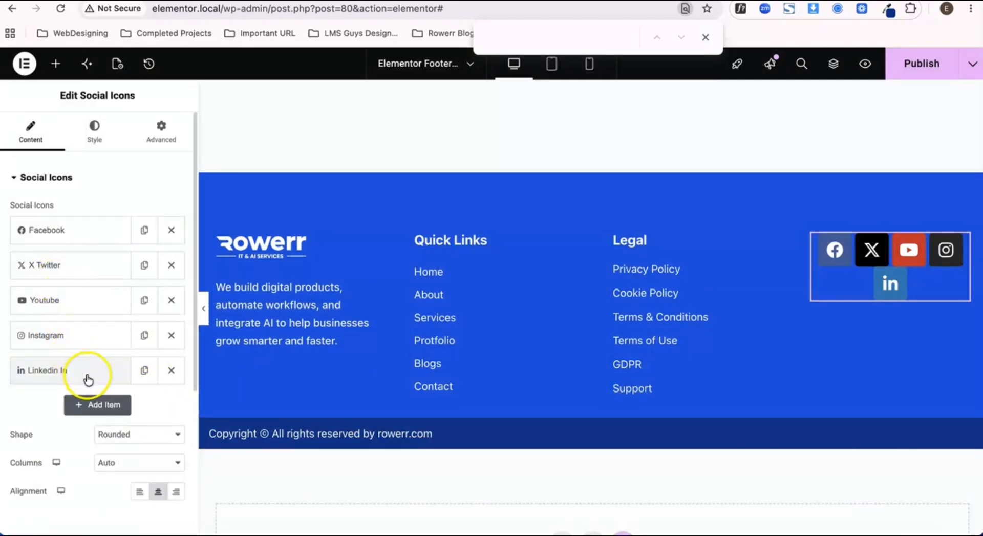
Step: Add a Wordpress item to the Social Icons widget and arrange its icons in 1 column
{"action": "left_click", "coordinate": [129, 398]}
{"action": "left_click", "coordinate": [113, 416]}
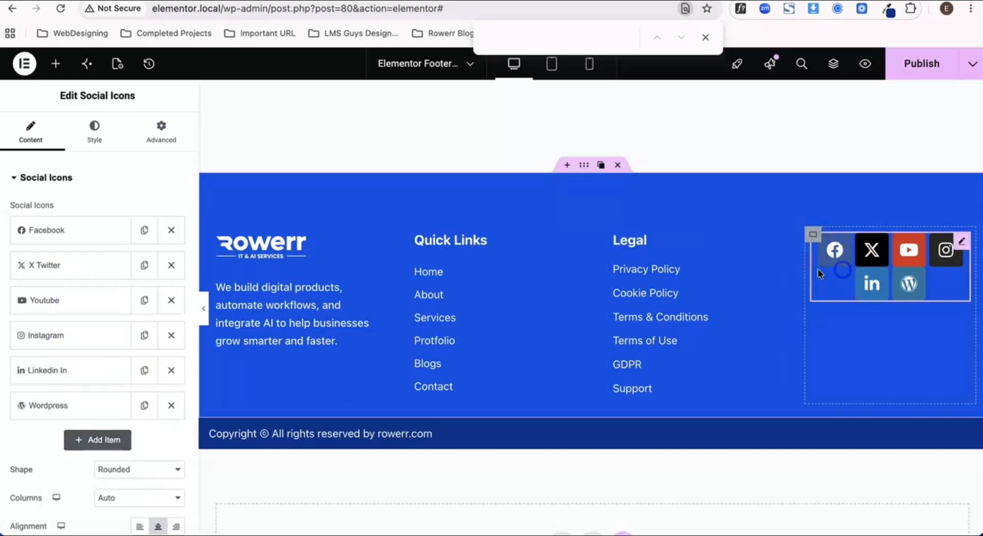
{"action": "scroll", "coordinate": [111, 360], "scroll_direction": "down", "scroll_amount": 3}
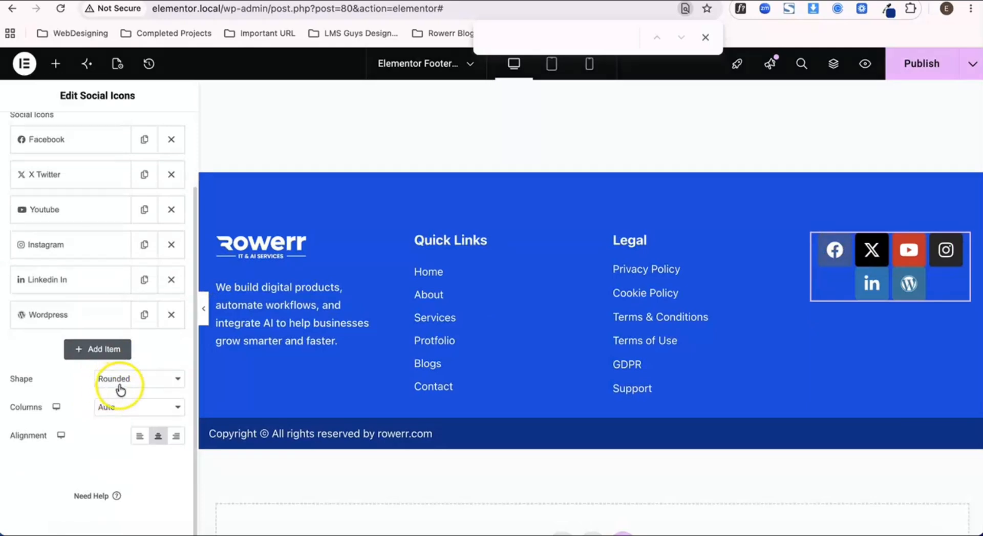
{"action": "left_click", "coordinate": [127, 409]}
{"action": "left_click", "coordinate": [119, 420]}
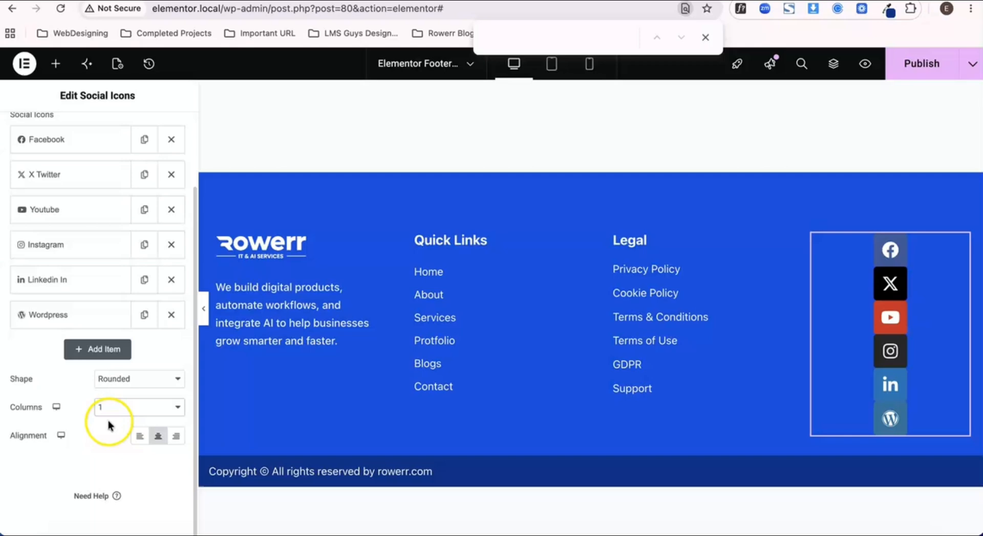
{"action": "left_click", "coordinate": [130, 385]}
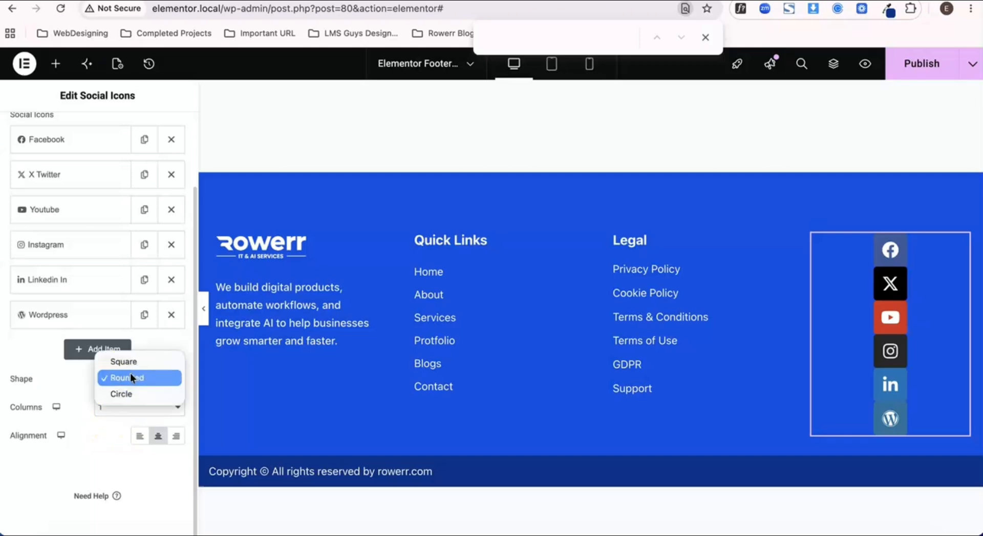
{"action": "left_click", "coordinate": [129, 399]}
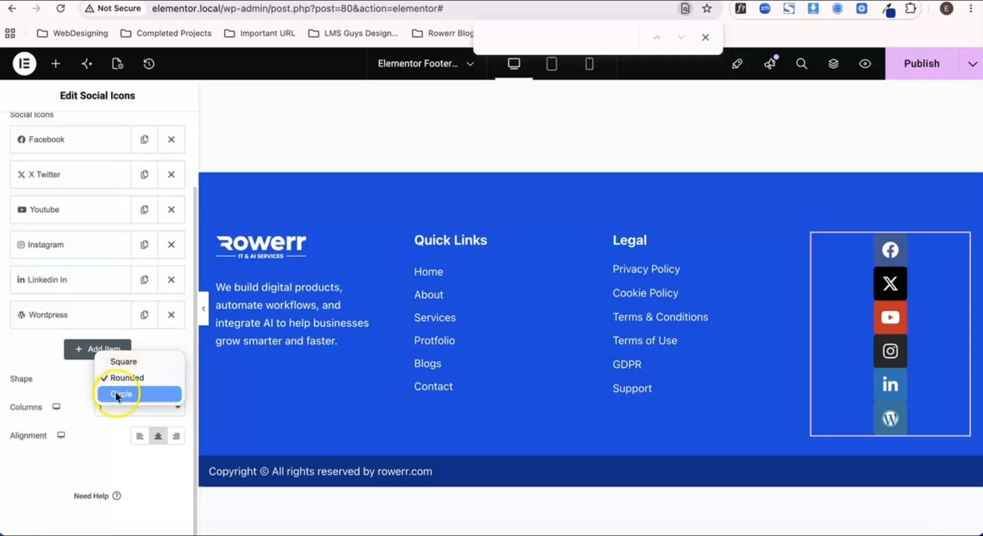
{"action": "left_click", "coordinate": [87, 417]}
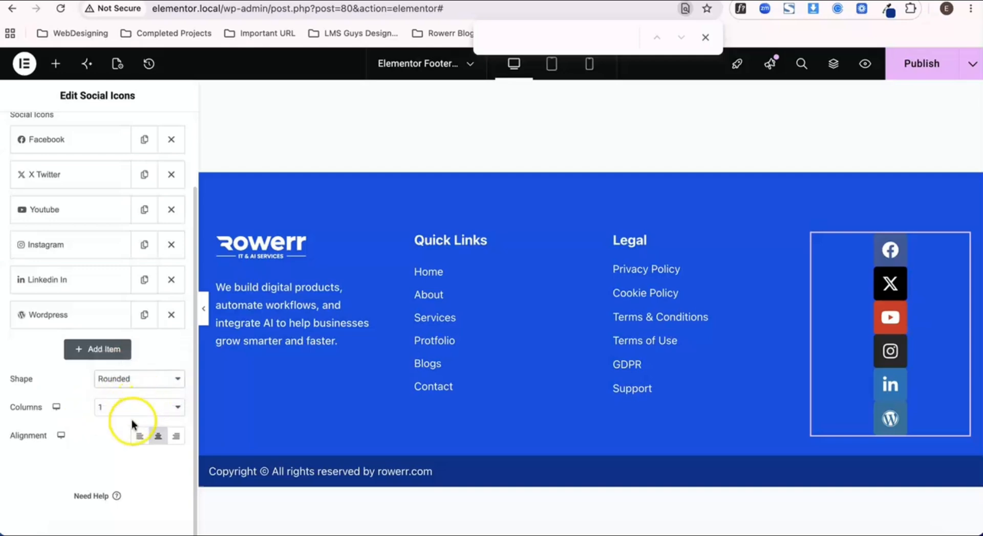
Step: Switch the social icons' color from official to Custom and make the primary color fully transparent (#02010100)
{"action": "scroll", "coordinate": [110, 410], "scroll_direction": "up", "scroll_amount": 3}
{"action": "left_click", "coordinate": [95, 130]}
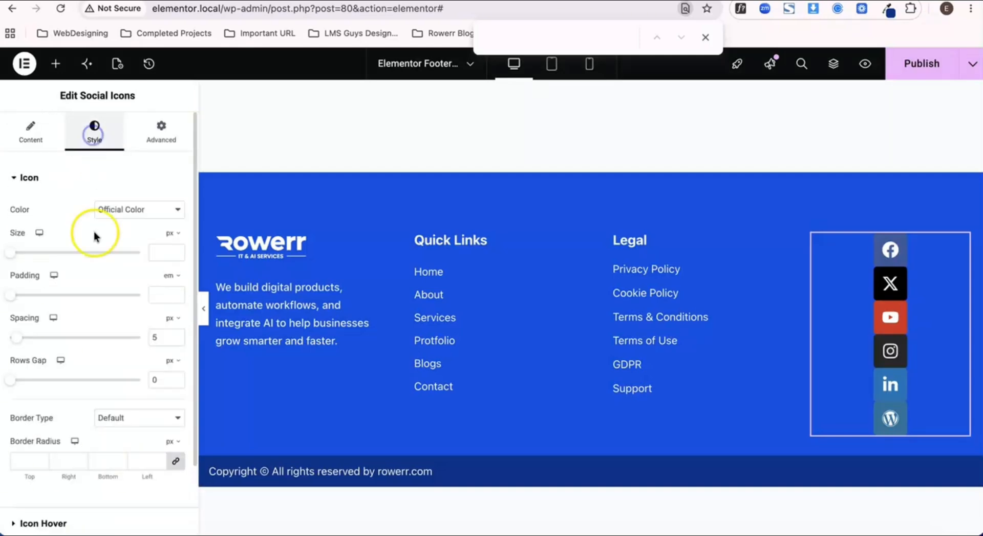
{"action": "scroll", "coordinate": [119, 309], "scroll_direction": "down", "scroll_amount": 2}
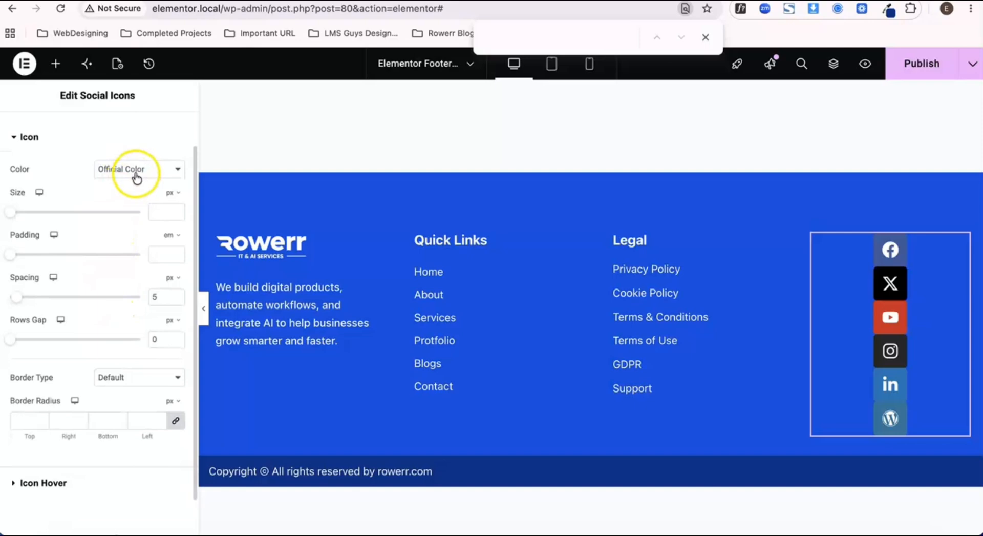
{"action": "left_click", "coordinate": [137, 174]}
{"action": "left_click", "coordinate": [134, 184]}
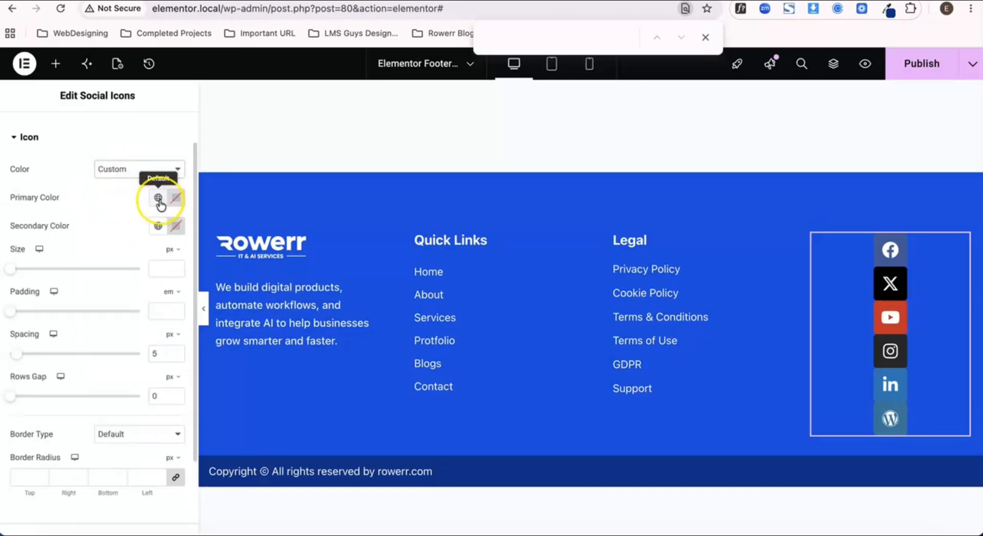
{"action": "left_click", "coordinate": [160, 200]}
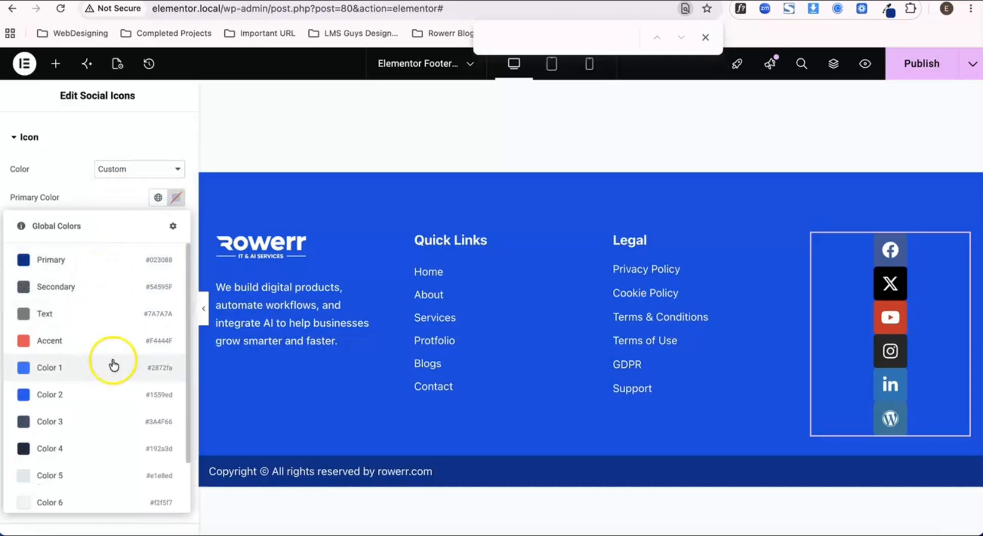
{"action": "scroll", "coordinate": [108, 362], "scroll_direction": "down", "scroll_amount": 2}
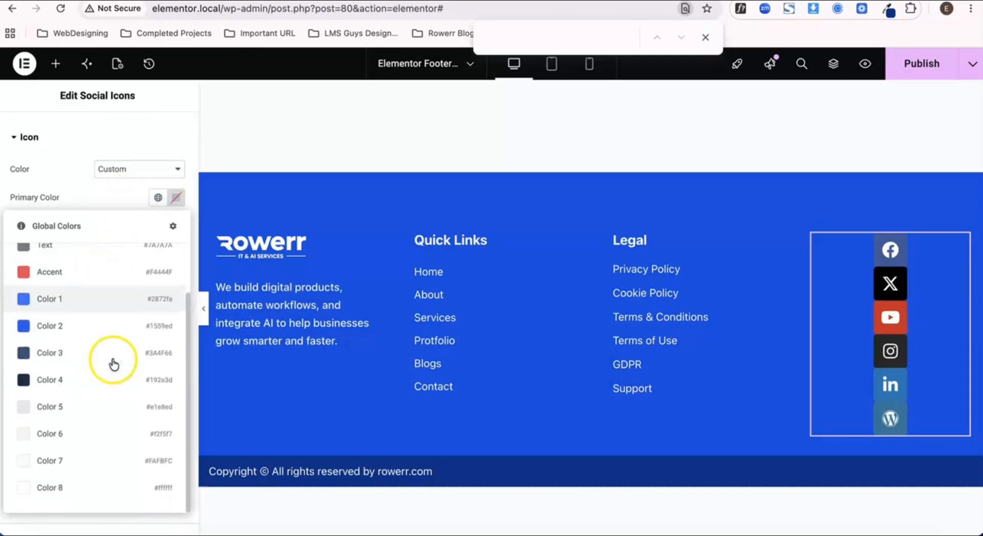
{"action": "left_click", "coordinate": [176, 198]}
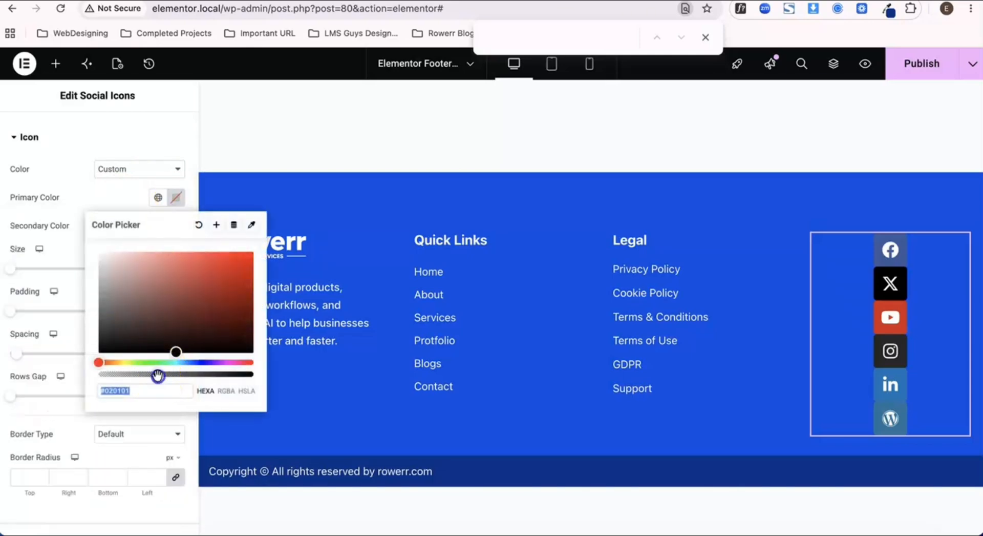
{"action": "left_click_drag", "start_coordinate": [158, 376], "coordinate": [76, 378]}
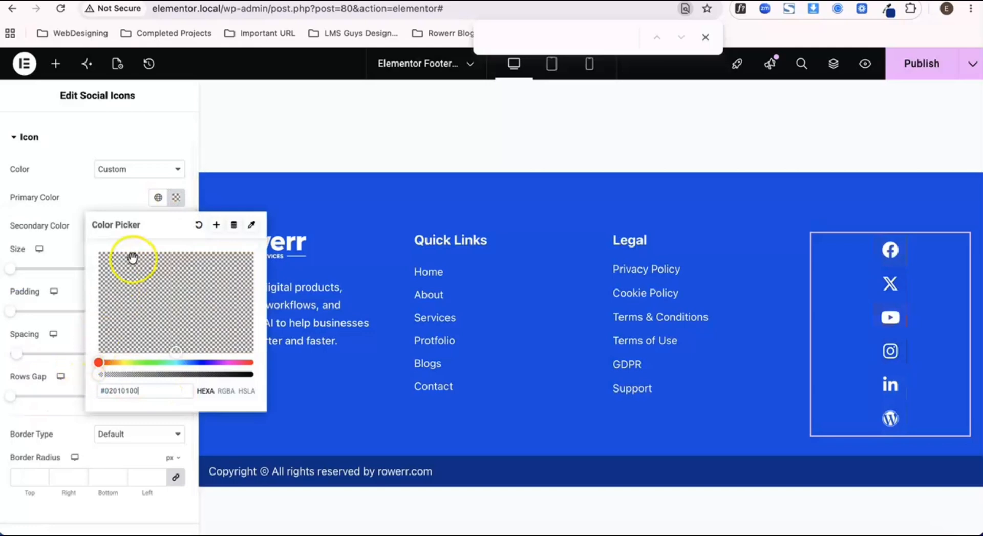
{"action": "left_click", "coordinate": [99, 204]}
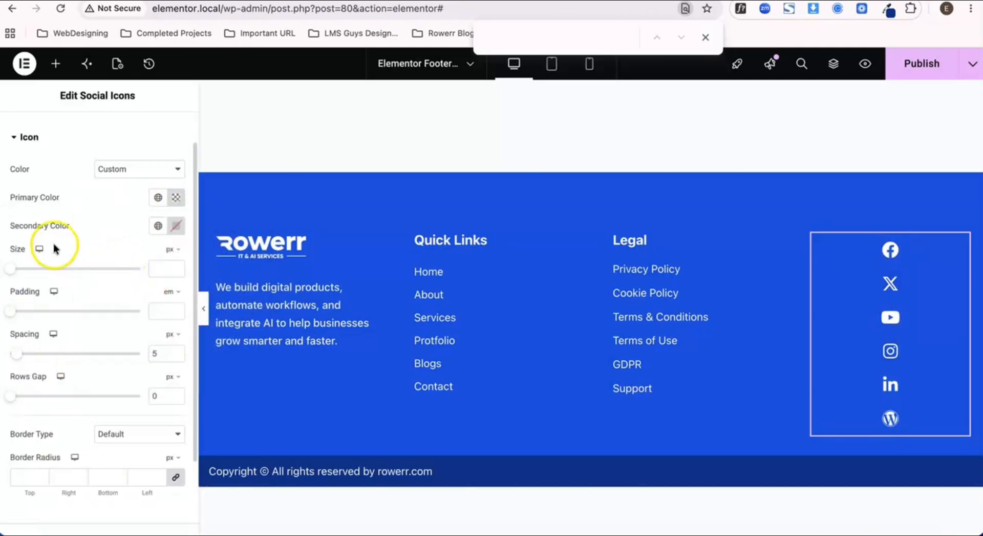
Step: Examine the Social Icons widget's color options and the Facebook item's own icon, link and color settings
{"action": "scroll", "coordinate": [91, 263], "scroll_direction": "up", "scroll_amount": 1}
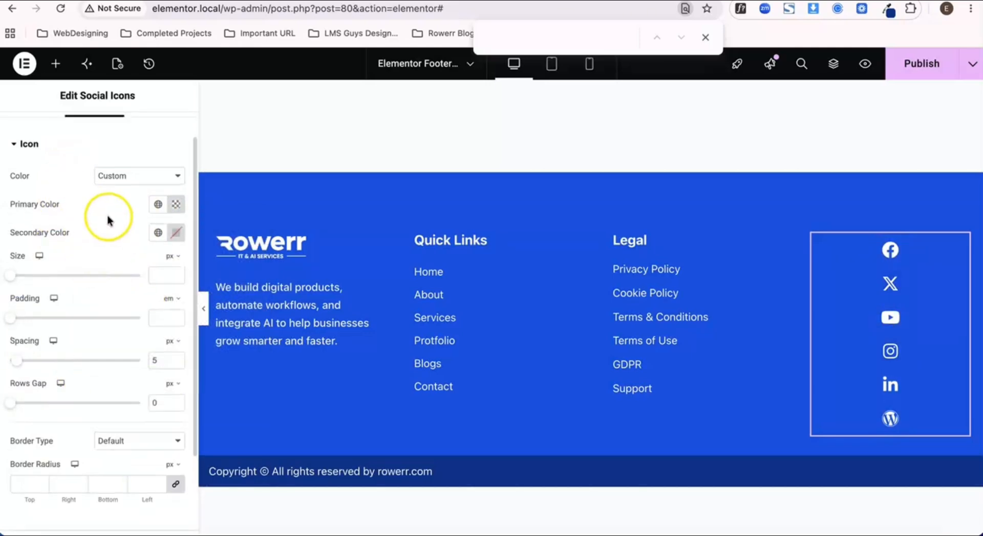
{"action": "left_click", "coordinate": [115, 180]}
{"action": "left_click", "coordinate": [115, 179]}
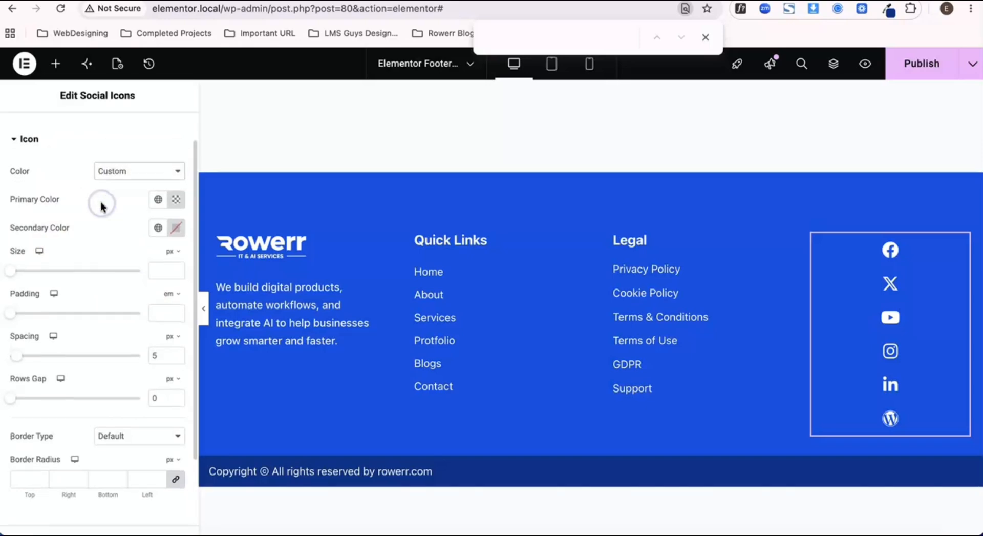
{"action": "scroll", "coordinate": [97, 204], "scroll_direction": "up", "scroll_amount": 3}
{"action": "left_click", "coordinate": [42, 134]}
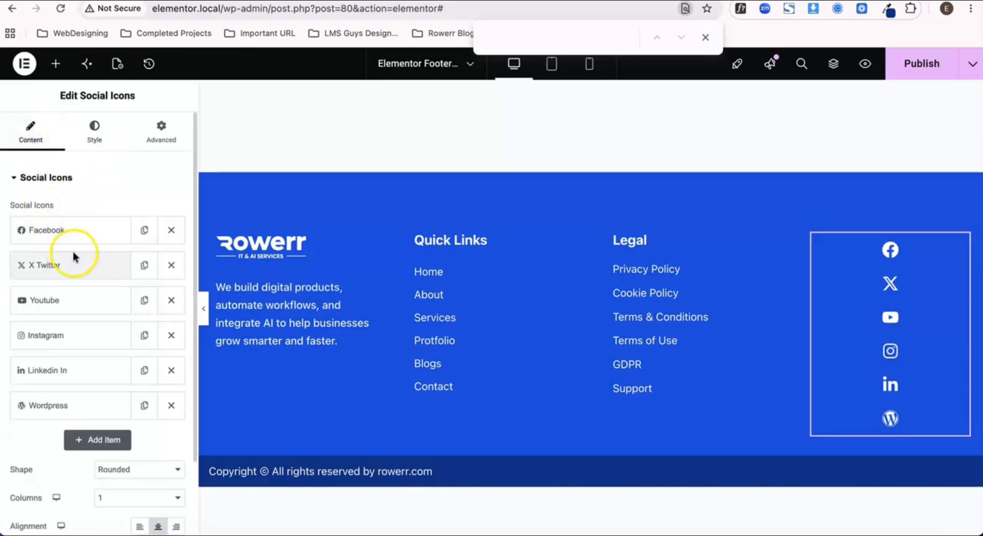
{"action": "left_click", "coordinate": [77, 235]}
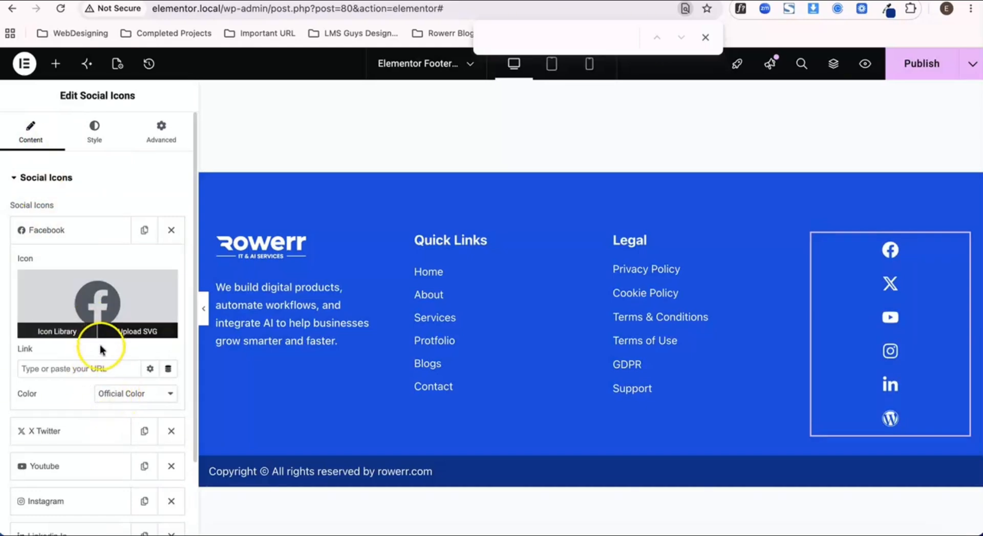
{"action": "scroll", "coordinate": [97, 402], "scroll_direction": "down", "scroll_amount": 2}
{"action": "scroll", "coordinate": [97, 402], "scroll_direction": "up", "scroll_amount": 2}
{"action": "left_click", "coordinate": [97, 134]}
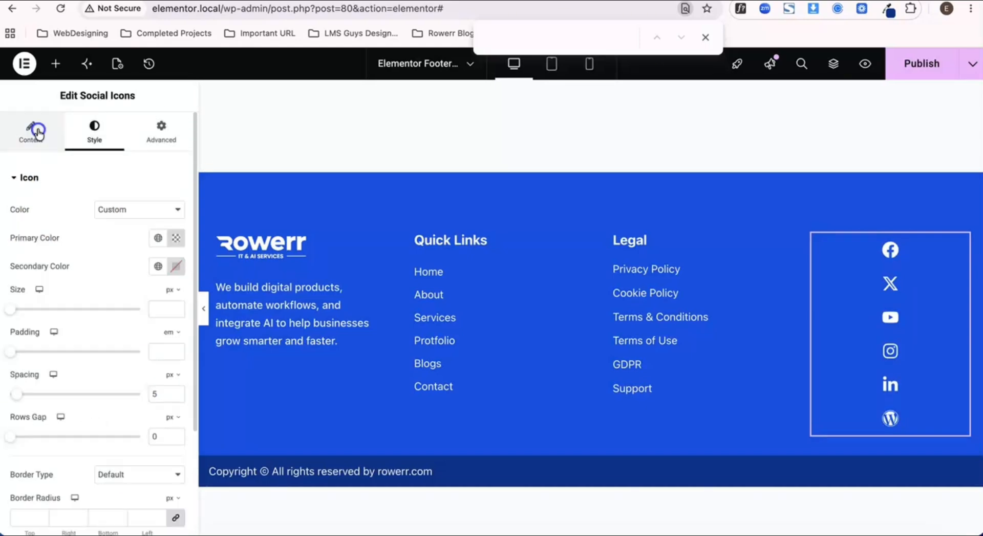
{"action": "left_click", "coordinate": [33, 134]}
Step: Align the social icons to the left of the fourth footer column and publish the footer
{"action": "scroll", "coordinate": [143, 367], "scroll_direction": "down", "scroll_amount": 3}
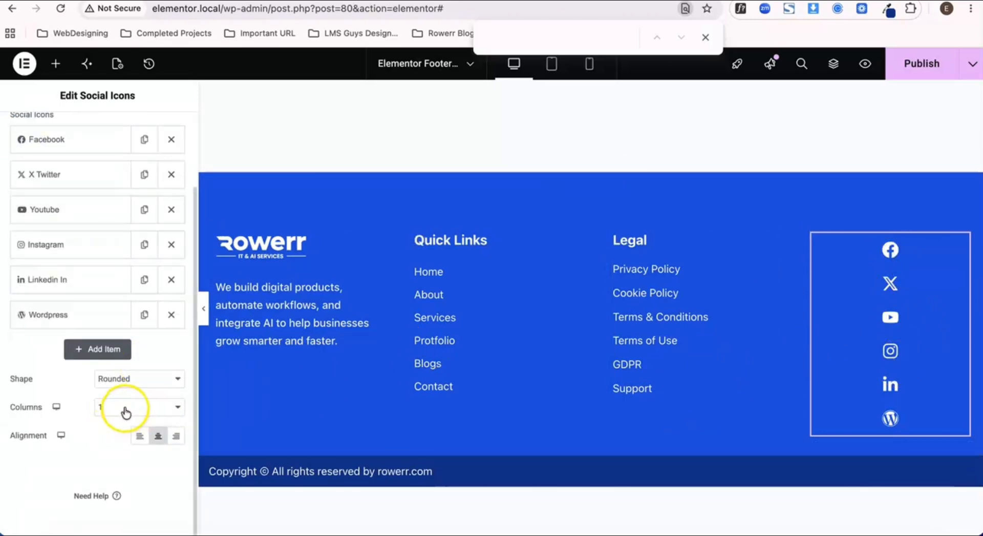
{"action": "left_click", "coordinate": [140, 436]}
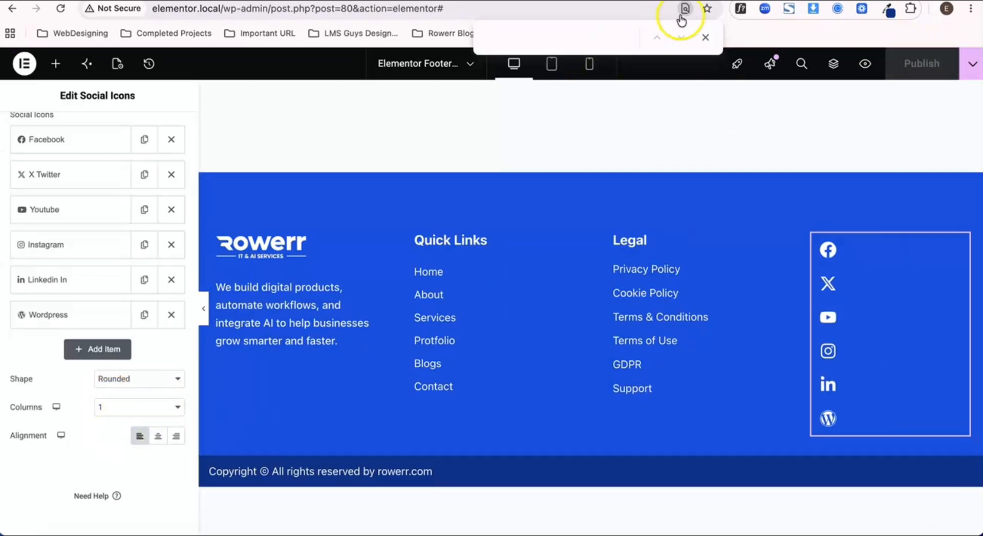
Step: Reload the footer preview page, examine the finished footer with its social icons column, and return to the Elementor editor
{"action": "key", "text": "ctrl+Tab"}
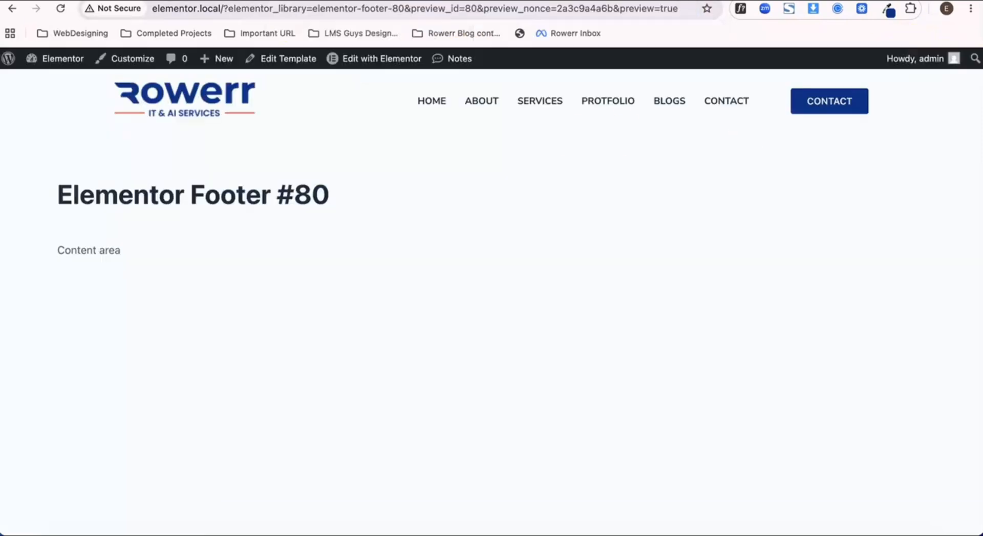
{"action": "left_click", "coordinate": [59, 10]}
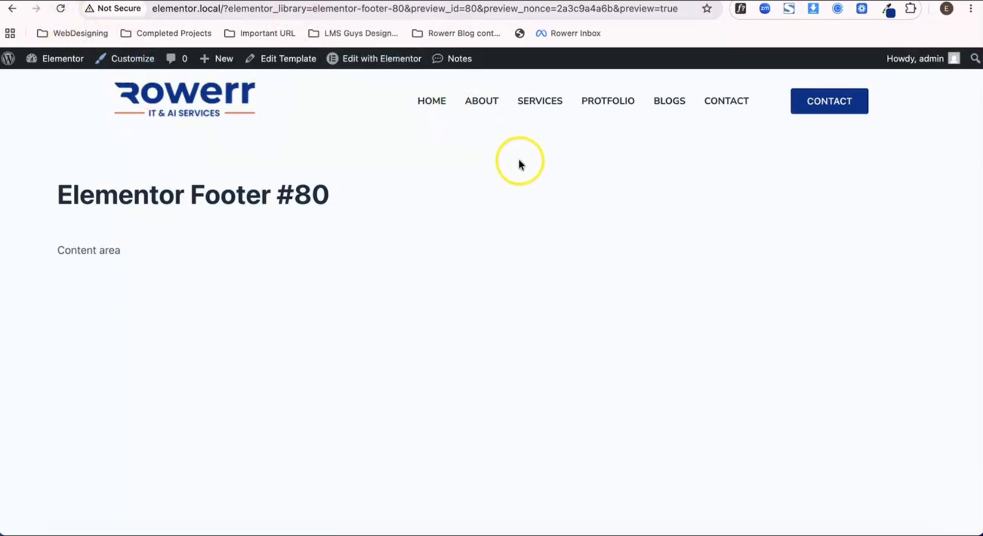
{"action": "scroll", "coordinate": [583, 285], "scroll_direction": "down", "scroll_amount": 10}
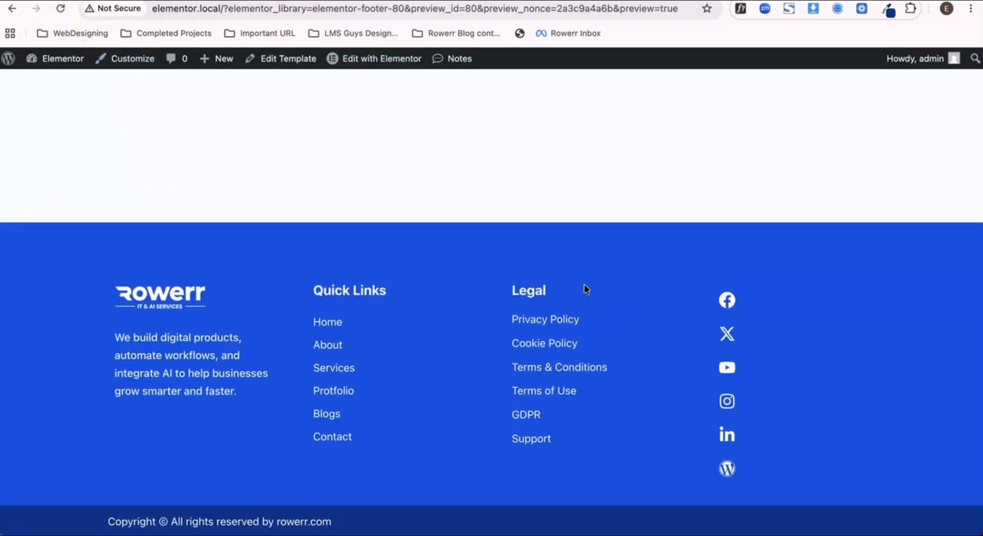
{"action": "scroll", "coordinate": [584, 288], "scroll_direction": "up", "scroll_amount": 10}
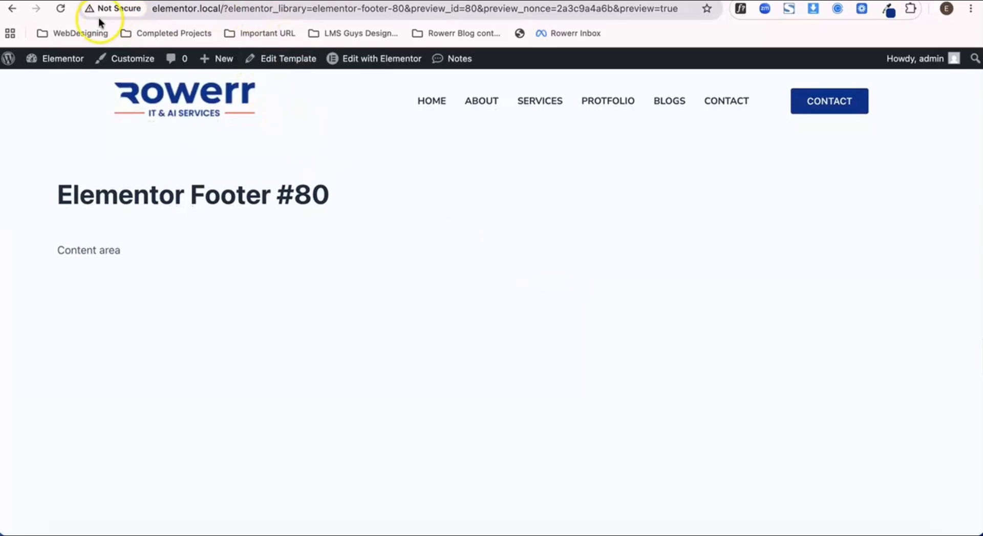
{"action": "left_click", "coordinate": [62, 1]}
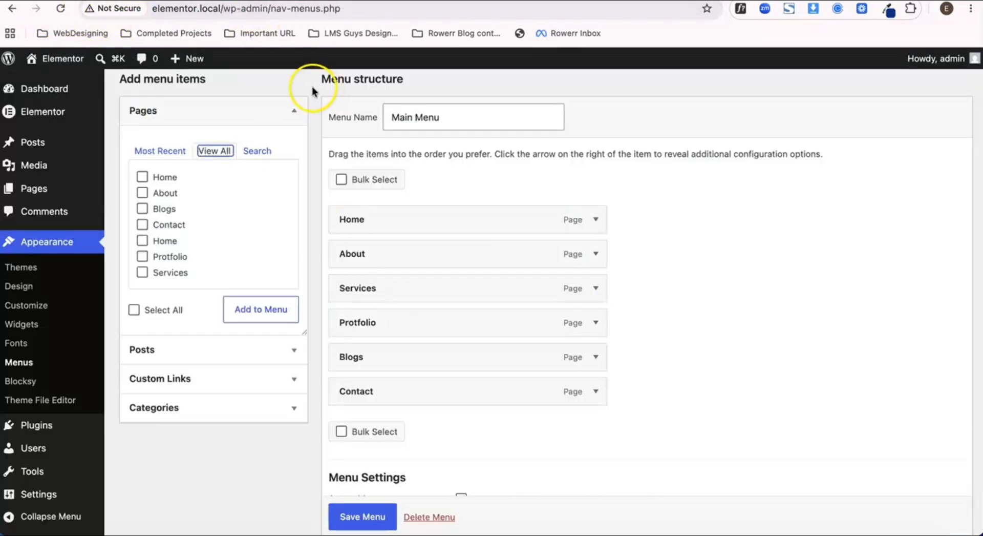
{"action": "left_click", "coordinate": [204, 0]}
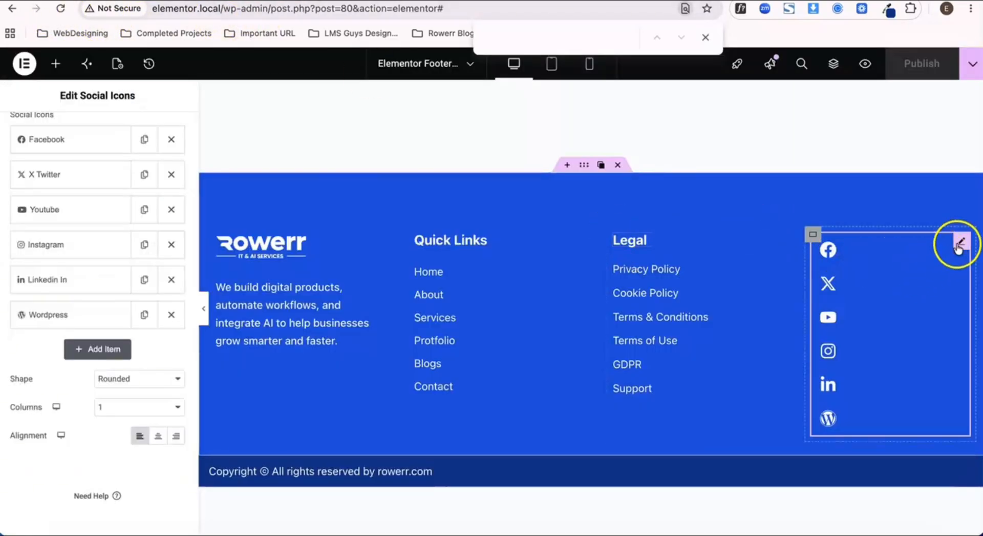
Step: Delete the Social Icons widget and add an Icon List widget to the emptied fourth footer column
{"action": "left_click", "coordinate": [931, 246]}
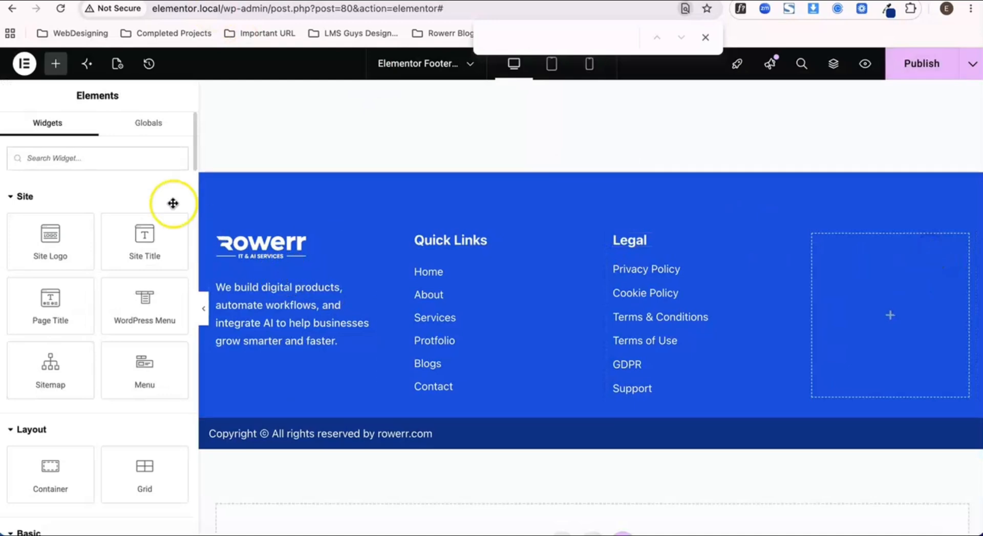
{"action": "type", "text": "Icon"}
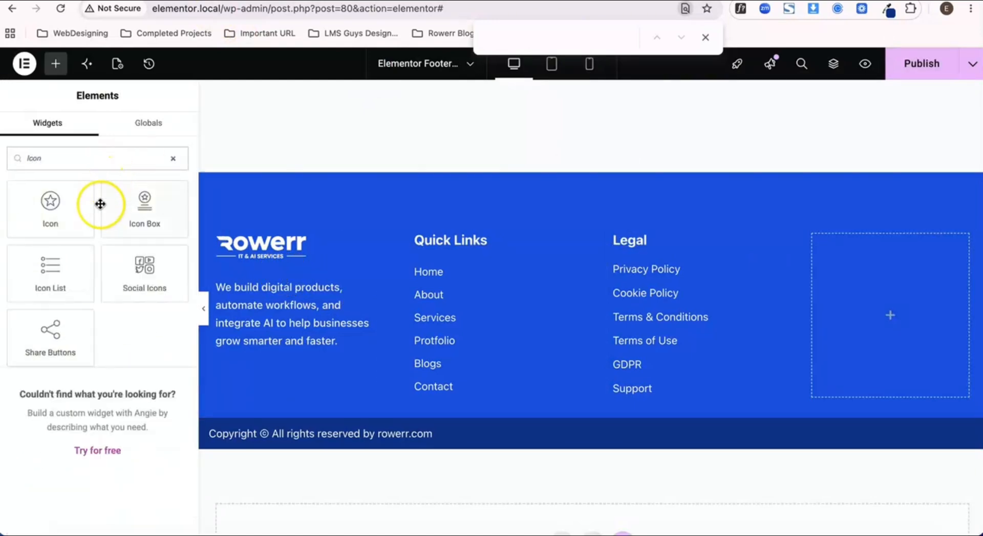
{"action": "left_click_drag", "start_coordinate": [41, 273], "coordinate": [821, 290]}
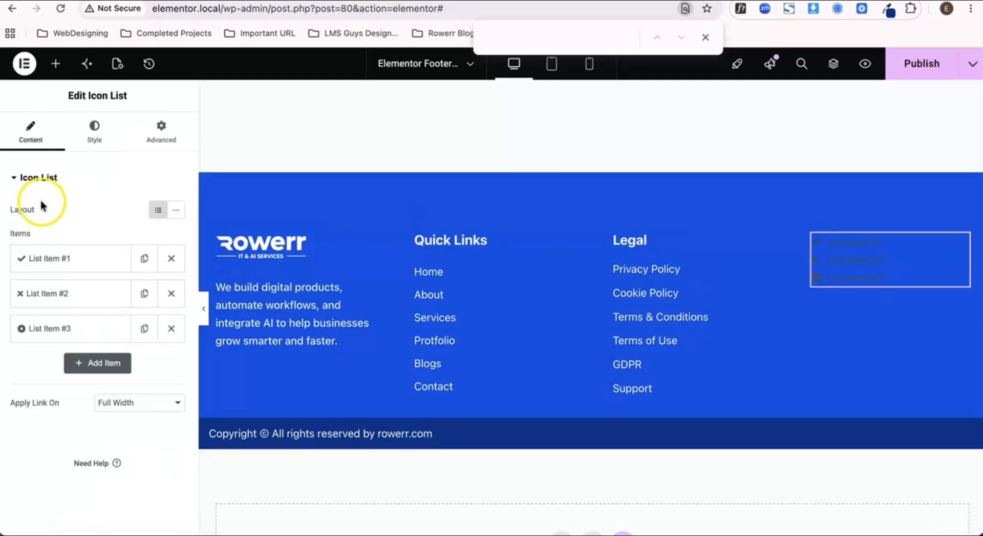
Step: Remove the Icon List's second and third items and set the first item's icon to the square Facebook icon from the Icon Library
{"action": "left_click", "coordinate": [165, 295]}
{"action": "left_click", "coordinate": [165, 296]}
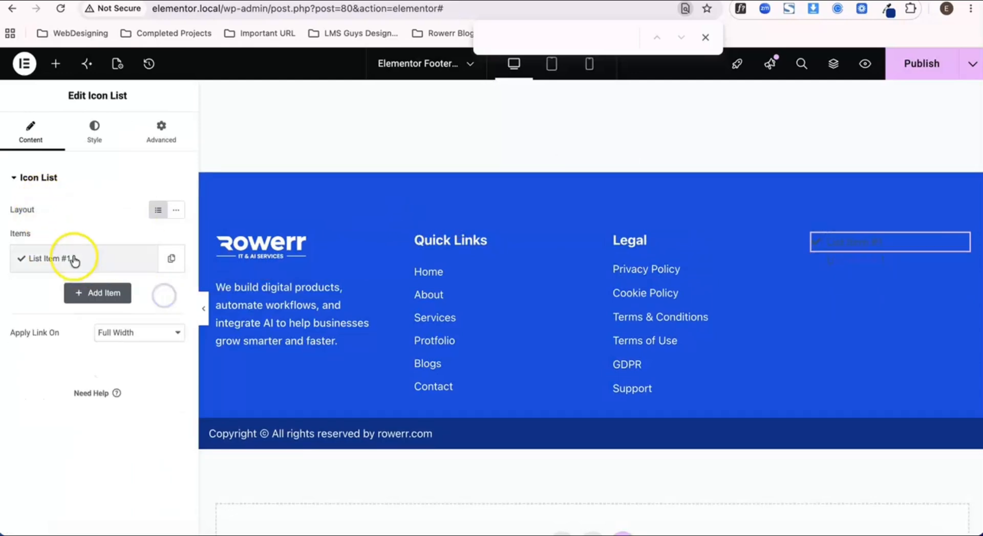
{"action": "left_click", "coordinate": [74, 256]}
{"action": "left_click", "coordinate": [86, 367]}
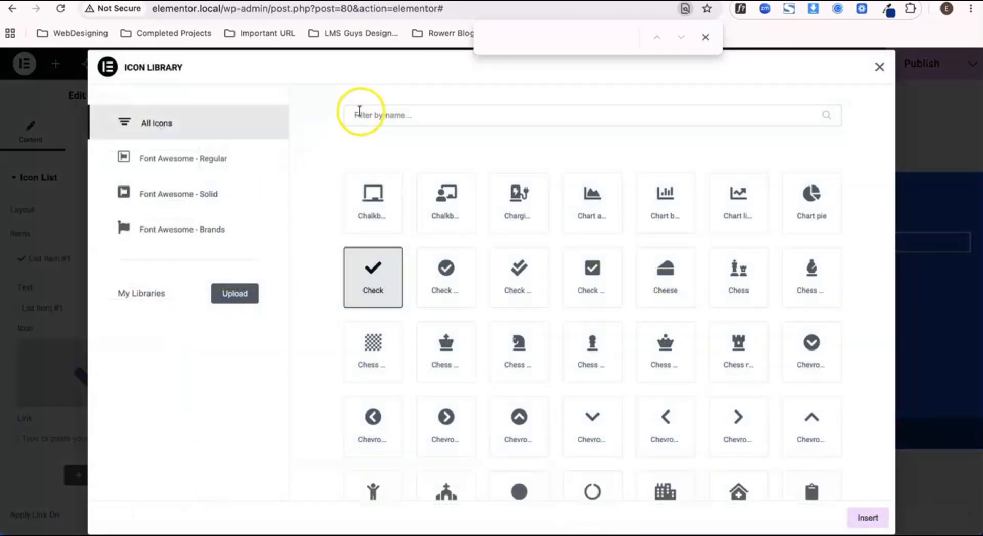
{"action": "left_click", "coordinate": [362, 113]}
{"action": "type", "text": "face"}
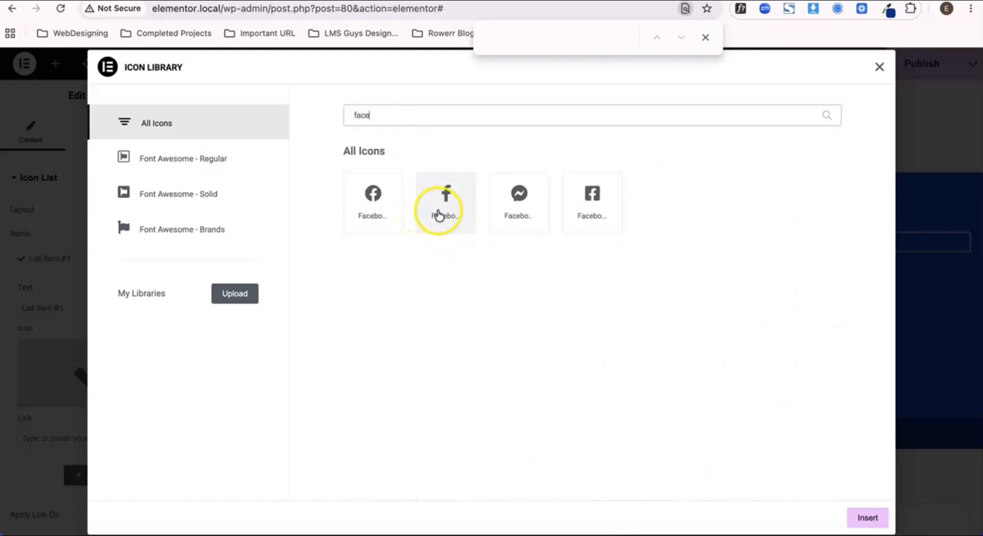
{"action": "left_click", "coordinate": [588, 208]}
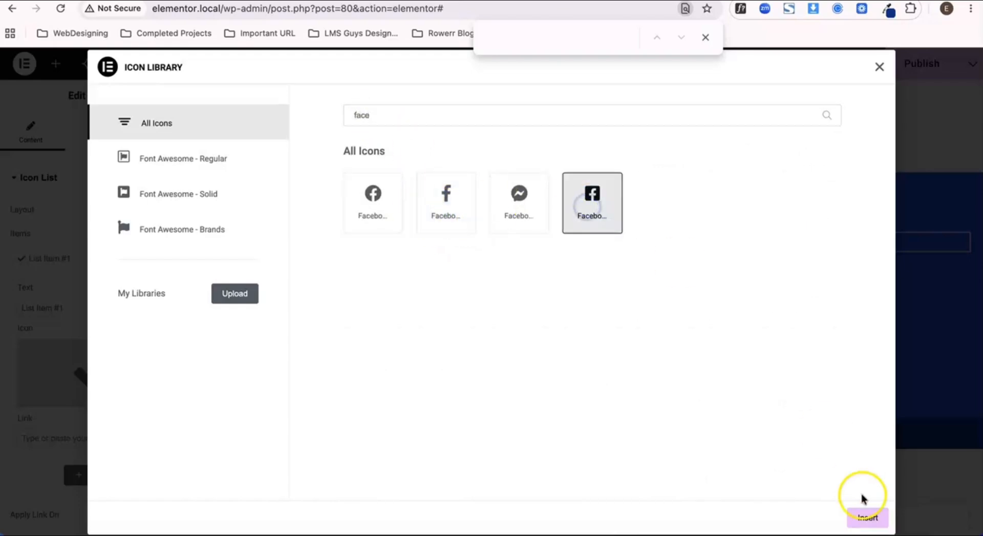
{"action": "left_click", "coordinate": [869, 518]}
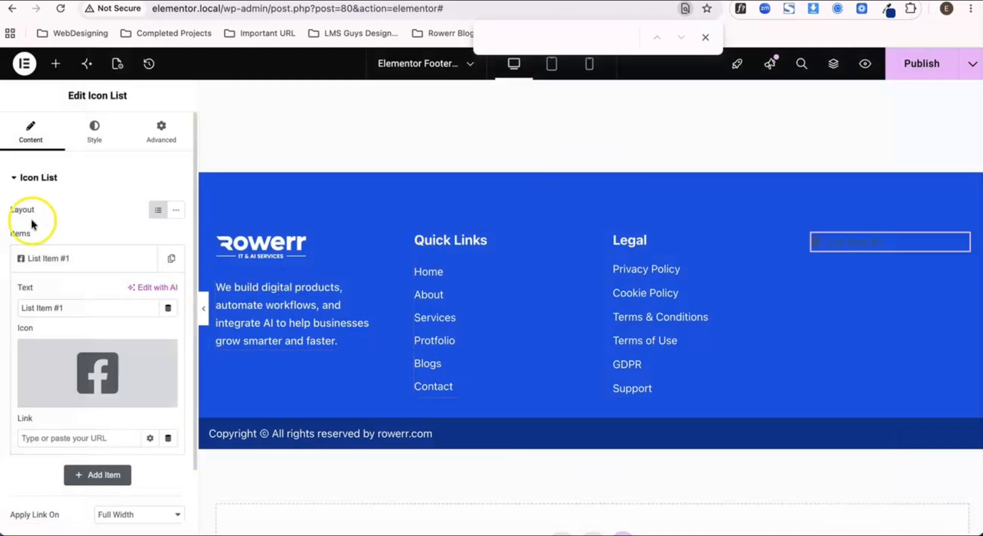
Step: Set the Icon List's normal icon color to a white global color
{"action": "left_click", "coordinate": [92, 129]}
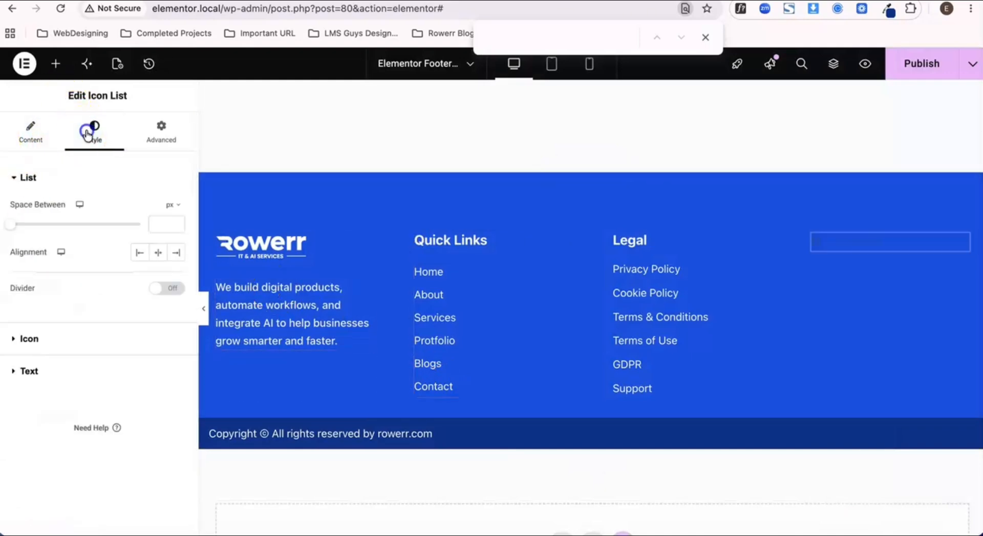
{"action": "left_click", "coordinate": [45, 336]}
{"action": "left_click", "coordinate": [158, 270]}
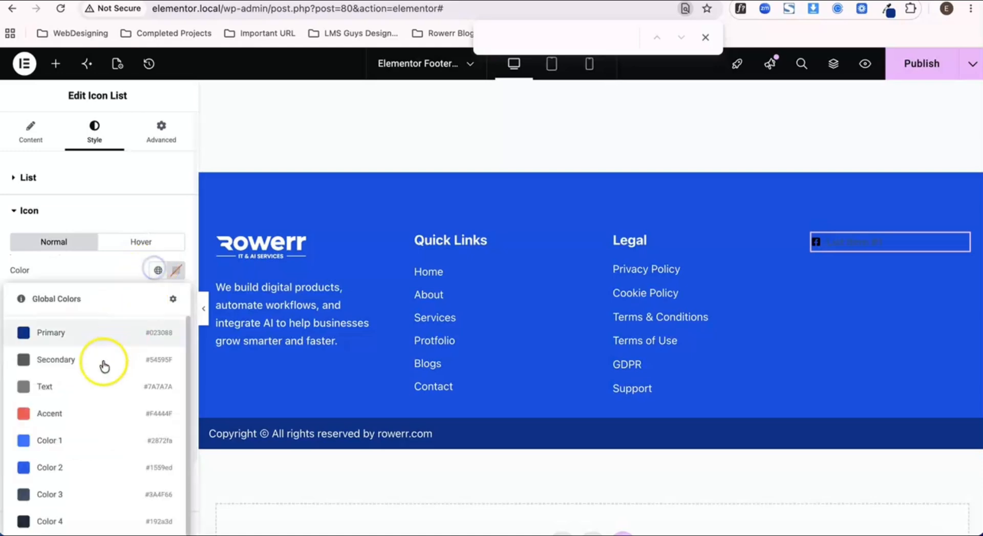
{"action": "scroll", "coordinate": [94, 451], "scroll_direction": "down", "scroll_amount": 2}
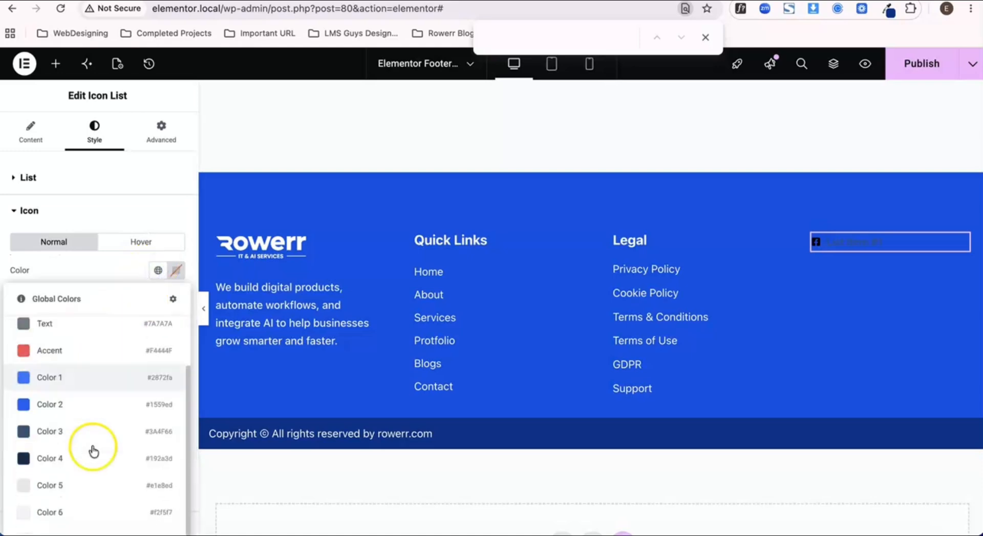
{"action": "left_click", "coordinate": [113, 516]}
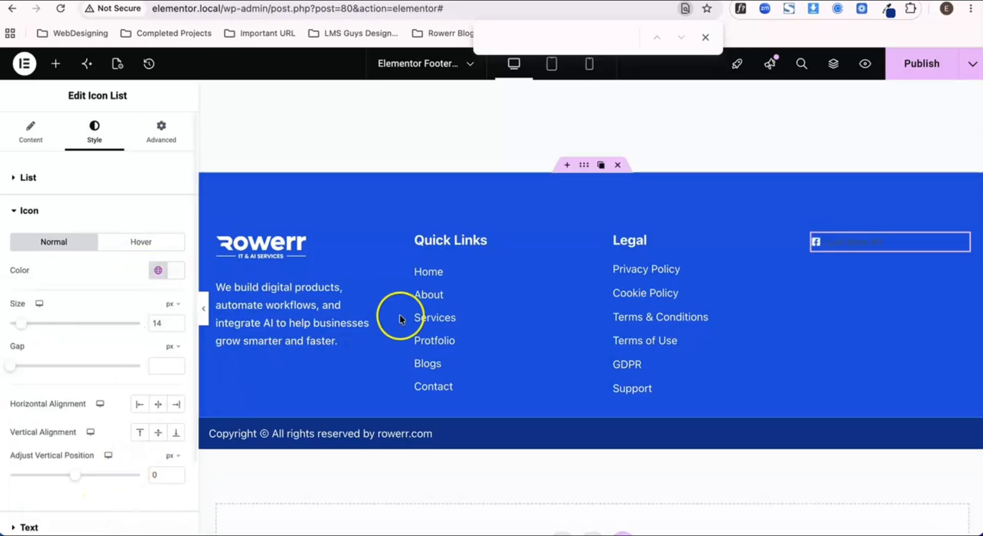
Step: Set the Icon List's normal text color to global Color 8 (#ffffff)
{"action": "scroll", "coordinate": [138, 366], "scroll_direction": "down", "scroll_amount": 3}
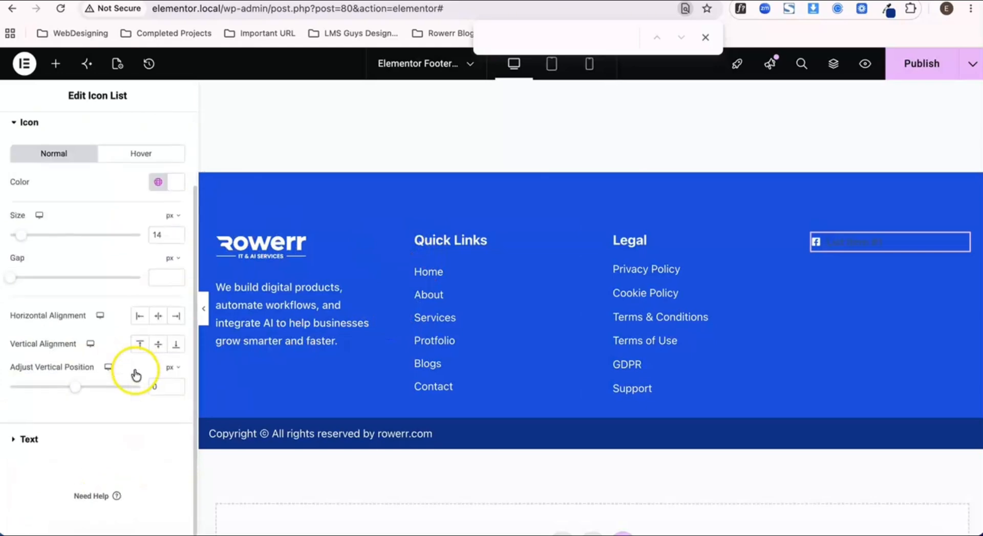
{"action": "left_click", "coordinate": [56, 433]}
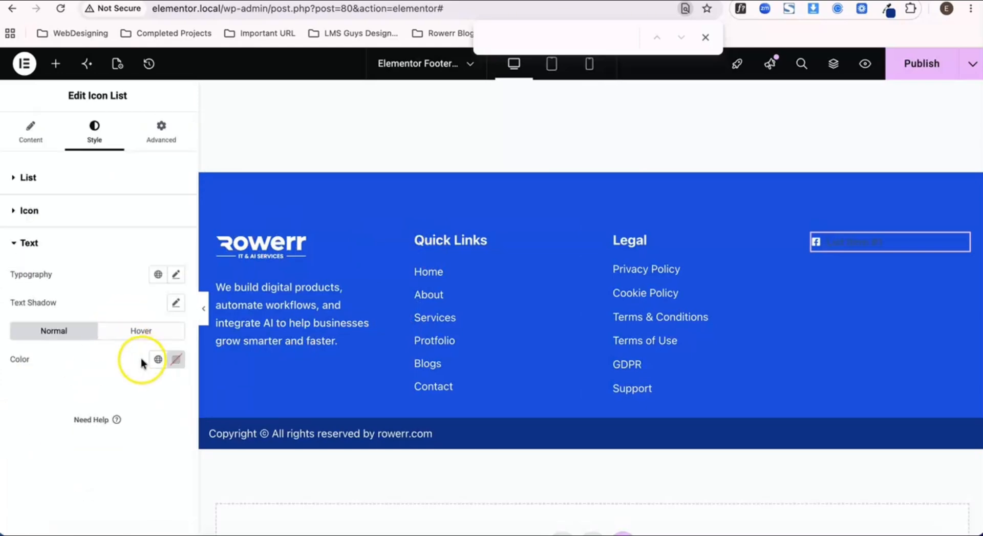
{"action": "left_click", "coordinate": [155, 359]}
{"action": "scroll", "coordinate": [74, 327], "scroll_direction": "down", "scroll_amount": 2}
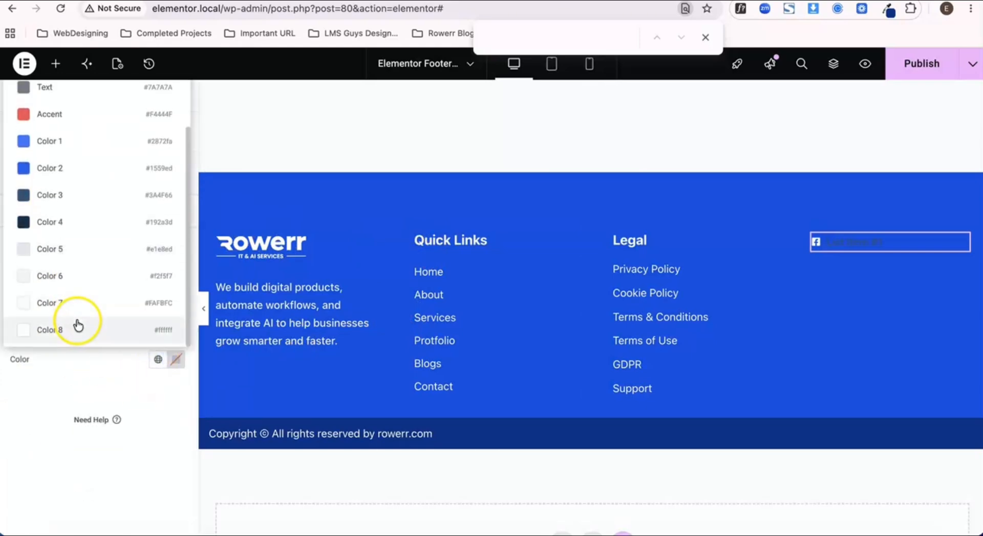
{"action": "left_click", "coordinate": [58, 330]}
{"action": "left_click", "coordinate": [115, 423]}
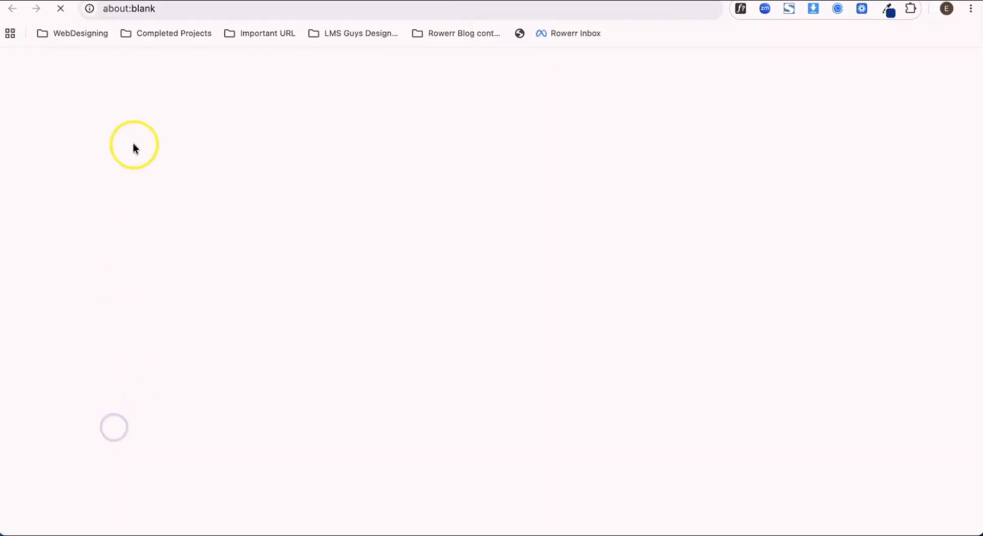
{"action": "left_click", "coordinate": [307, 1]}
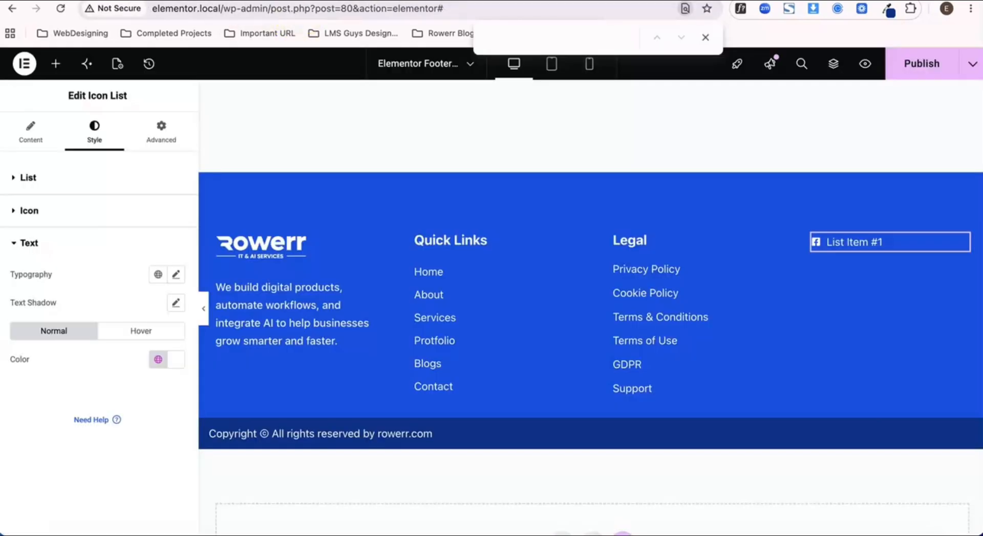
Step: Set the Icon List's icon size to 32 px and change the first item's text to Facebook
{"action": "left_click", "coordinate": [30, 211]}
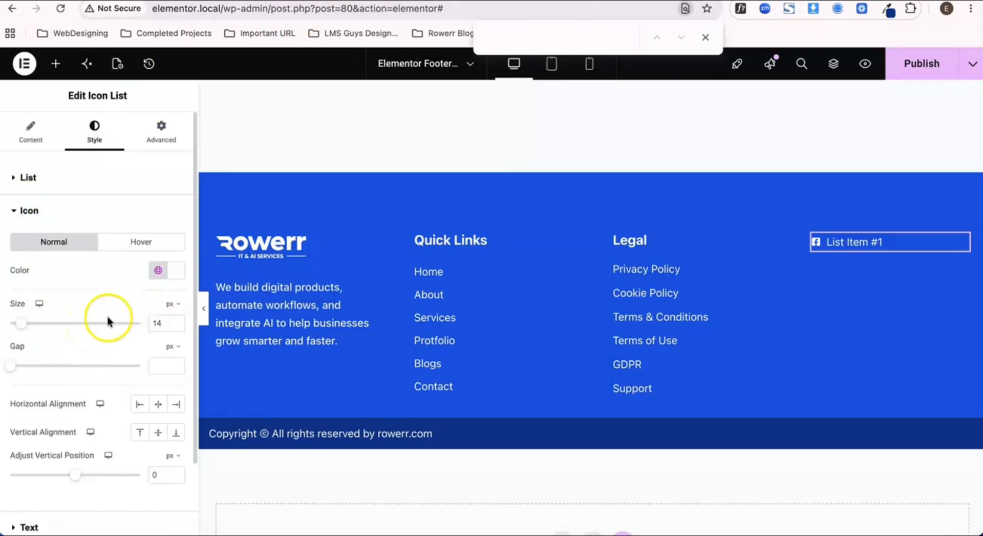
{"action": "left_click_drag", "start_coordinate": [28, 326], "coordinate": [47, 327]}
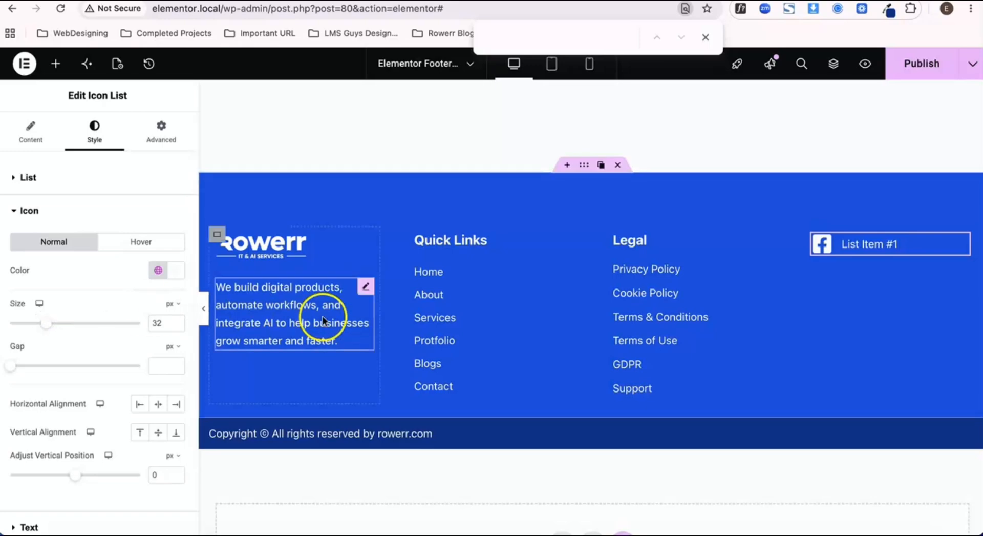
{"action": "left_click", "coordinate": [30, 129]}
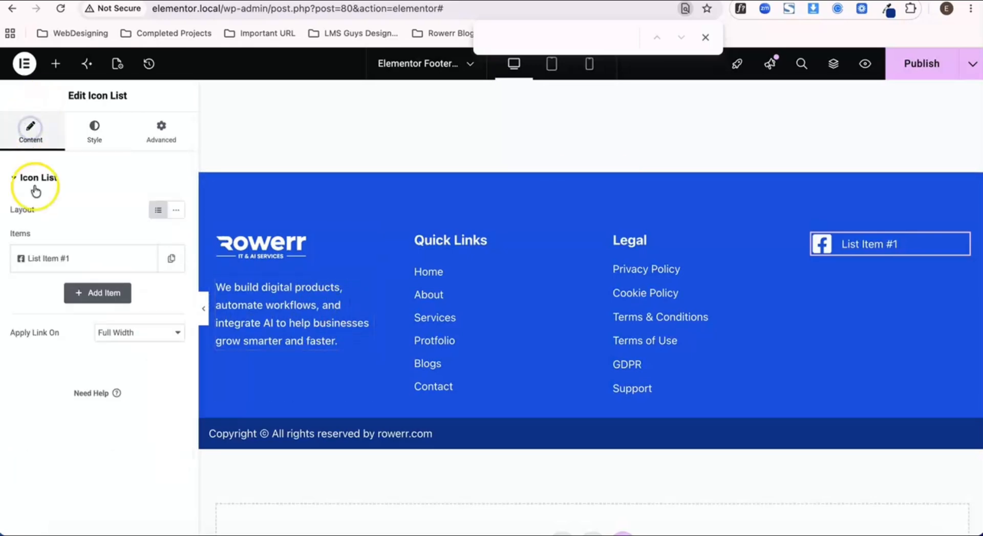
{"action": "left_click", "coordinate": [57, 258]}
{"action": "left_click", "coordinate": [79, 308]}
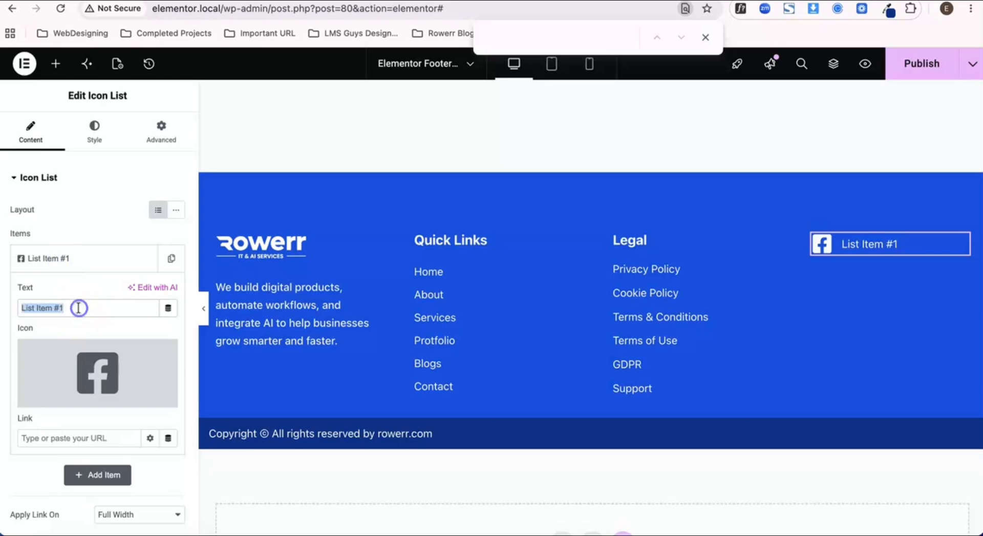
{"action": "type", "text": "Facebook"}
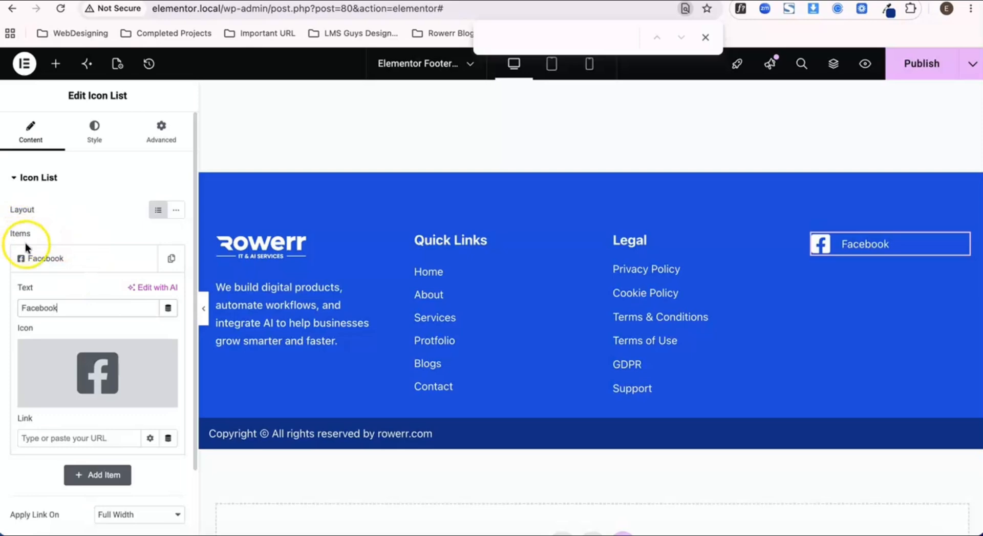
{"action": "left_click", "coordinate": [43, 258]}
Step: Duplicate the Facebook list item and set the copy's icon to the Instagram icon from the Icon Library
{"action": "left_click", "coordinate": [174, 258]}
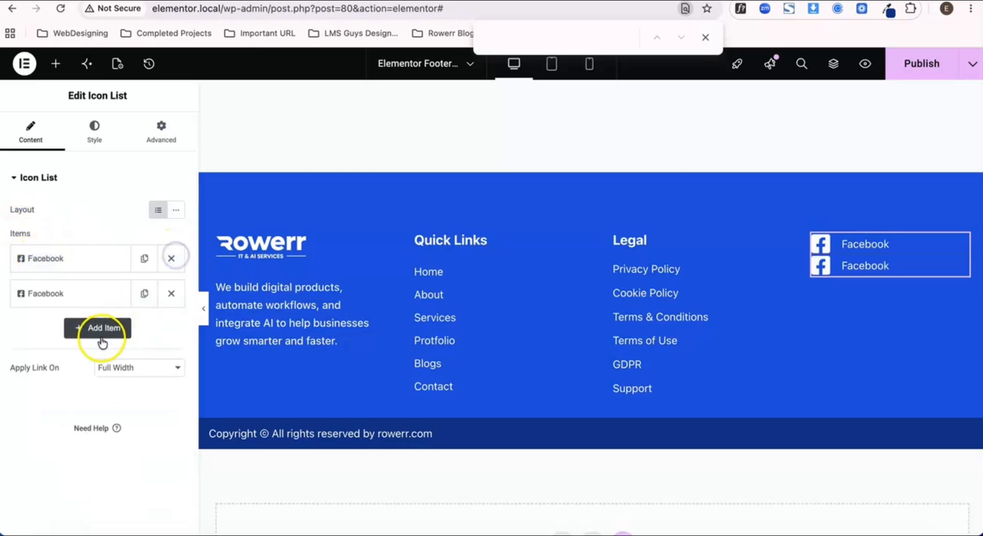
{"action": "left_click", "coordinate": [79, 293]}
{"action": "left_click", "coordinate": [82, 389]}
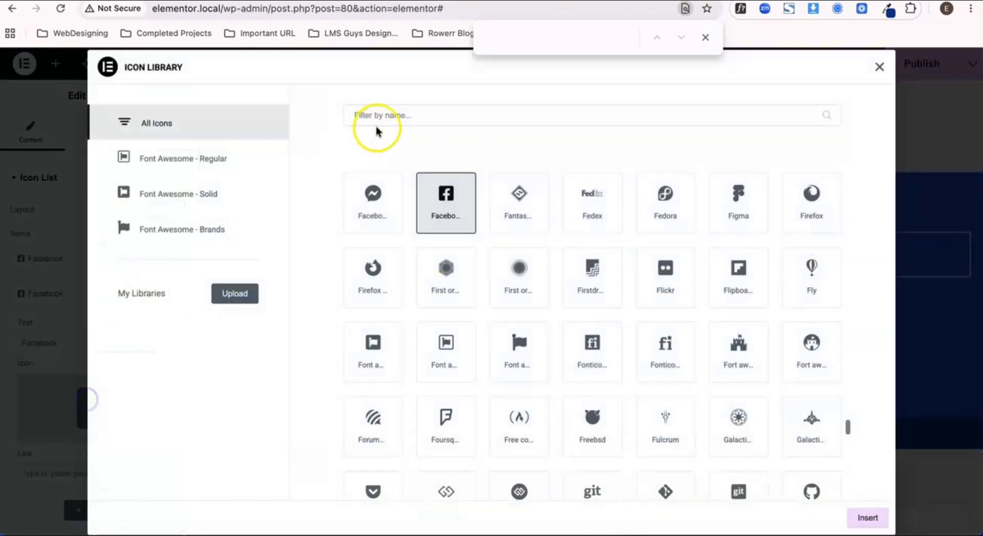
{"action": "left_click", "coordinate": [389, 121]}
{"action": "type", "text": "ins"}
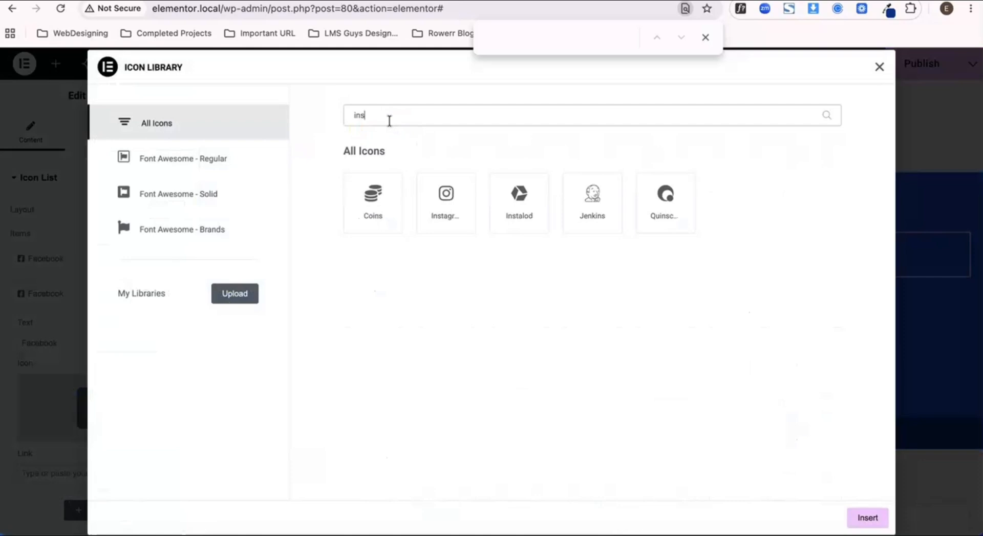
{"action": "left_click", "coordinate": [439, 201]}
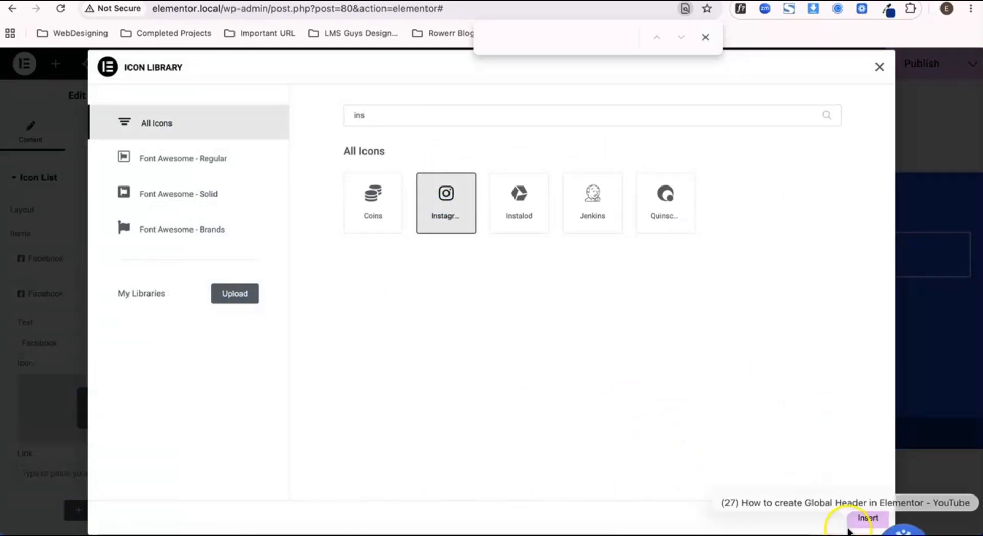
{"action": "left_click", "coordinate": [865, 517]}
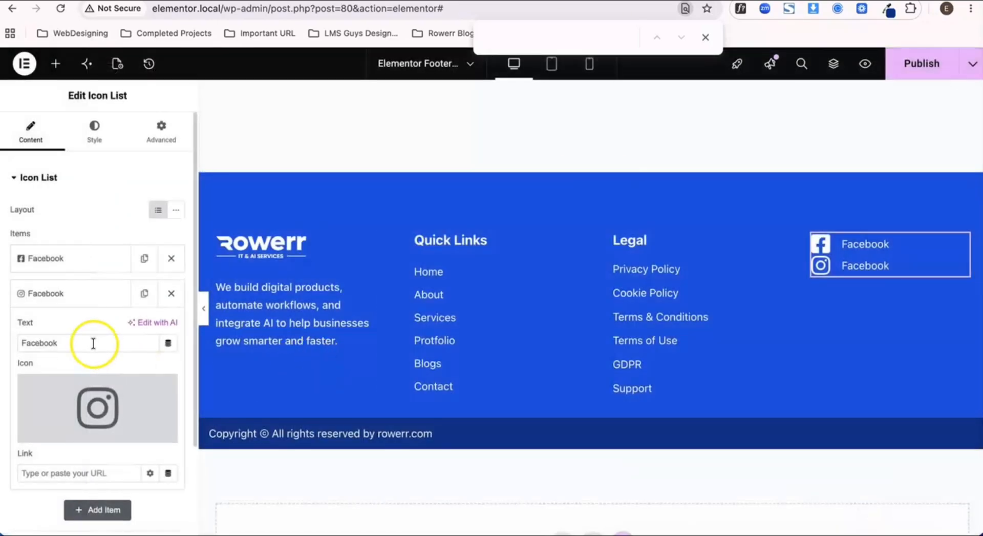
Step: Change the second list item's text to Instagram
{"action": "left_click", "coordinate": [54, 297]}
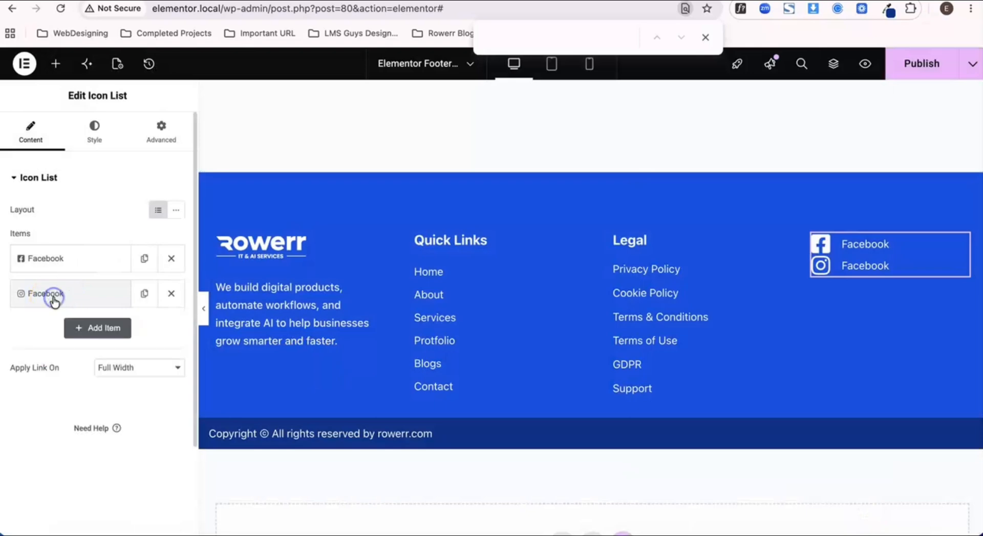
{"action": "left_click", "coordinate": [53, 297]}
{"action": "double_click", "coordinate": [78, 351]}
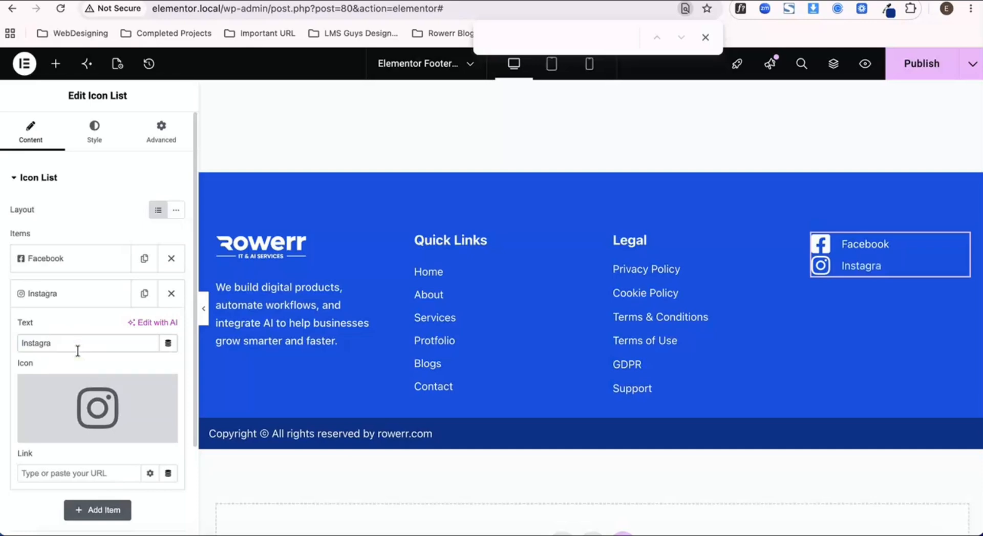
{"action": "left_click", "coordinate": [74, 302]}
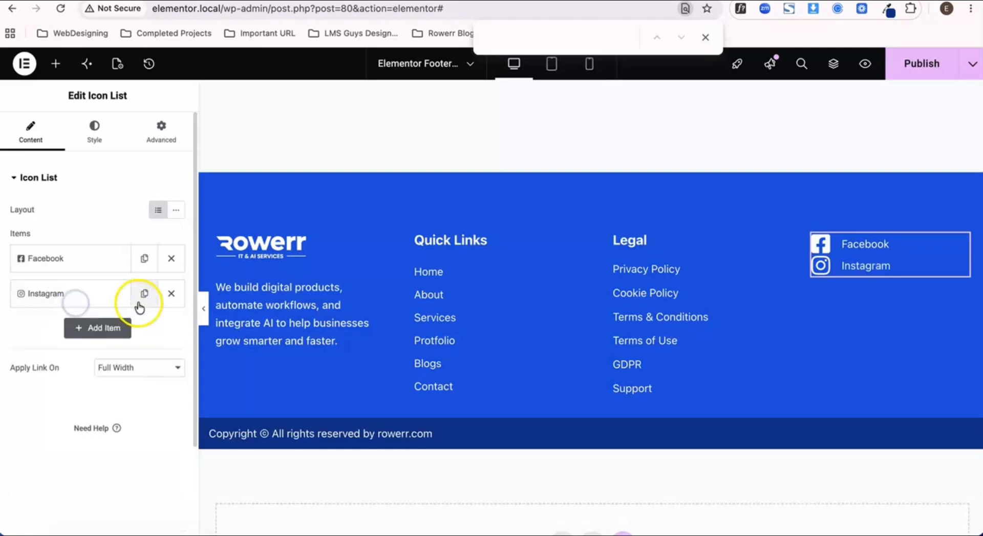
Step: Duplicate the Instagram list item and open the copy for editing
{"action": "left_click", "coordinate": [145, 302]}
{"action": "left_click", "coordinate": [75, 330]}
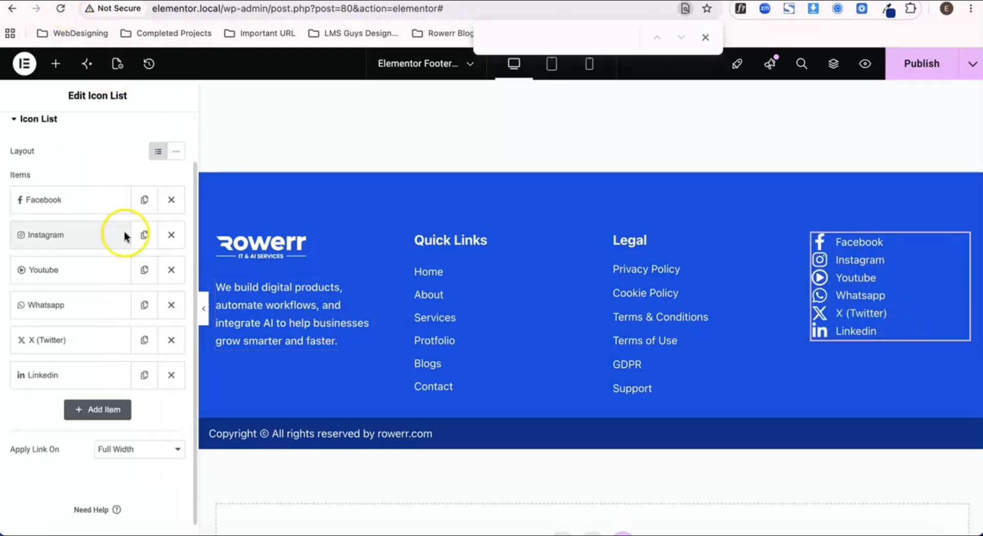
Step: Set the space between the Icon List's items to 16 px
{"action": "scroll", "coordinate": [78, 212], "scroll_direction": "up", "scroll_amount": 2}
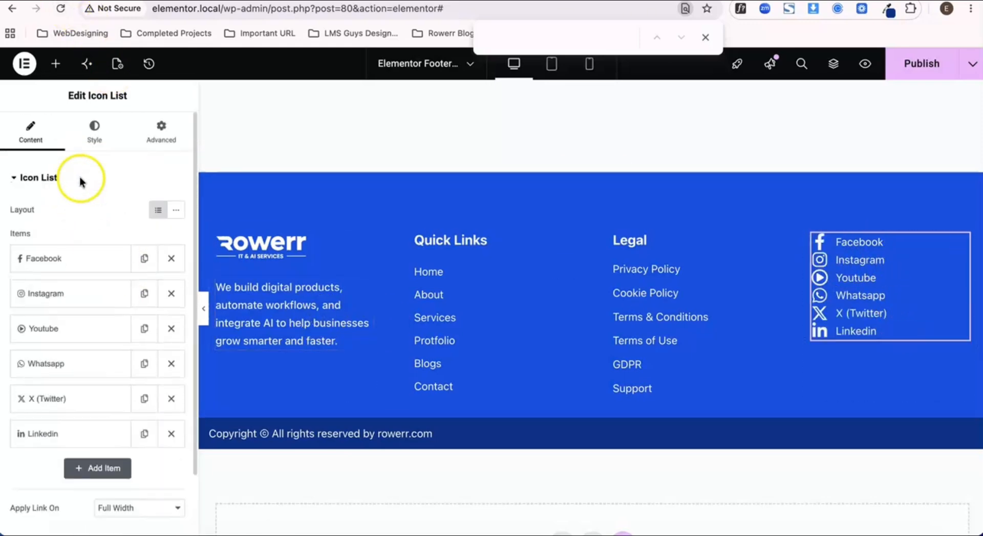
{"action": "left_click", "coordinate": [91, 137]}
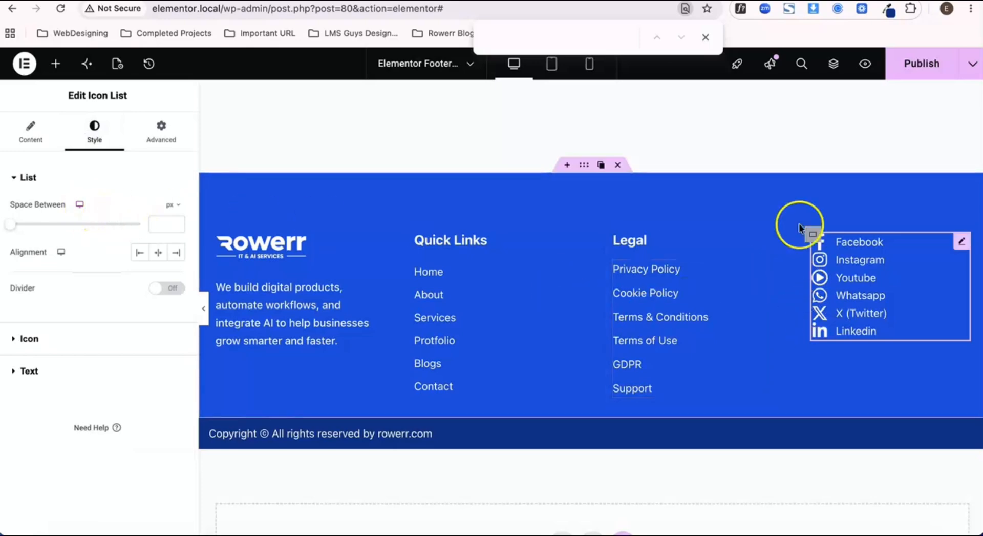
{"action": "left_click", "coordinate": [156, 223]}
{"action": "type", "text": "16"}
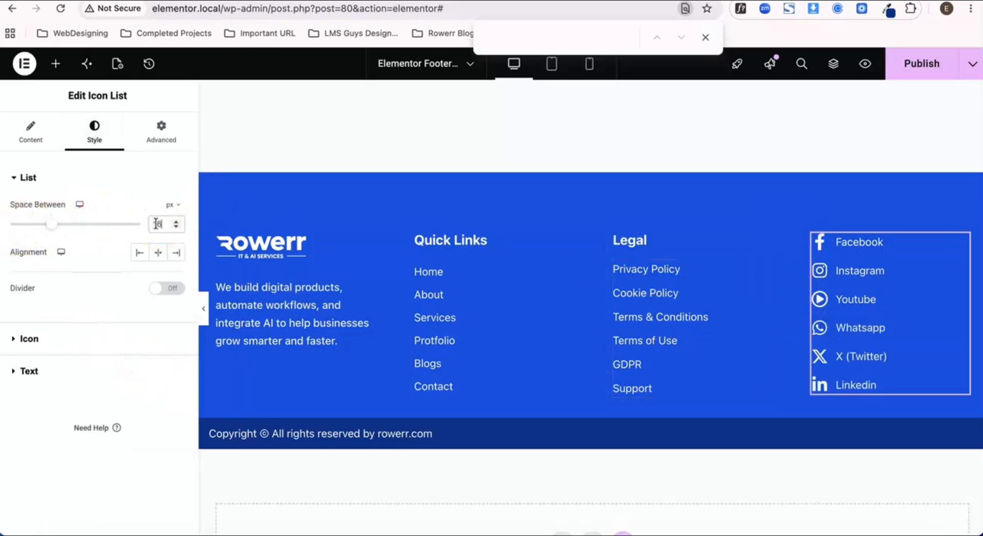
Step: Set the Icon List's text typography to weight 600 (Semi Bold) with the Uppercase transform
{"action": "left_click", "coordinate": [26, 371]}
{"action": "left_click", "coordinate": [175, 273]}
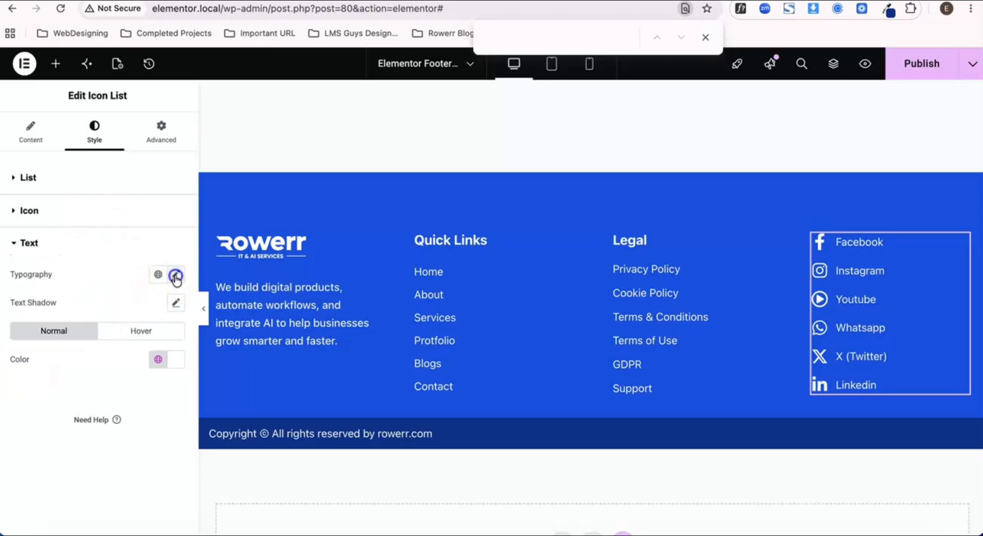
{"action": "scroll", "coordinate": [136, 450], "scroll_direction": "down", "scroll_amount": 2}
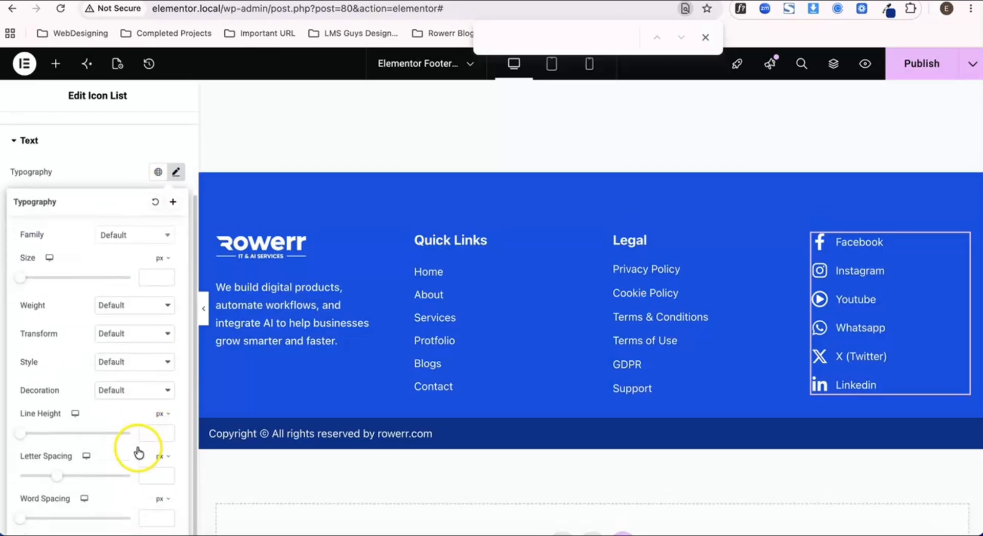
{"action": "left_click", "coordinate": [135, 307]}
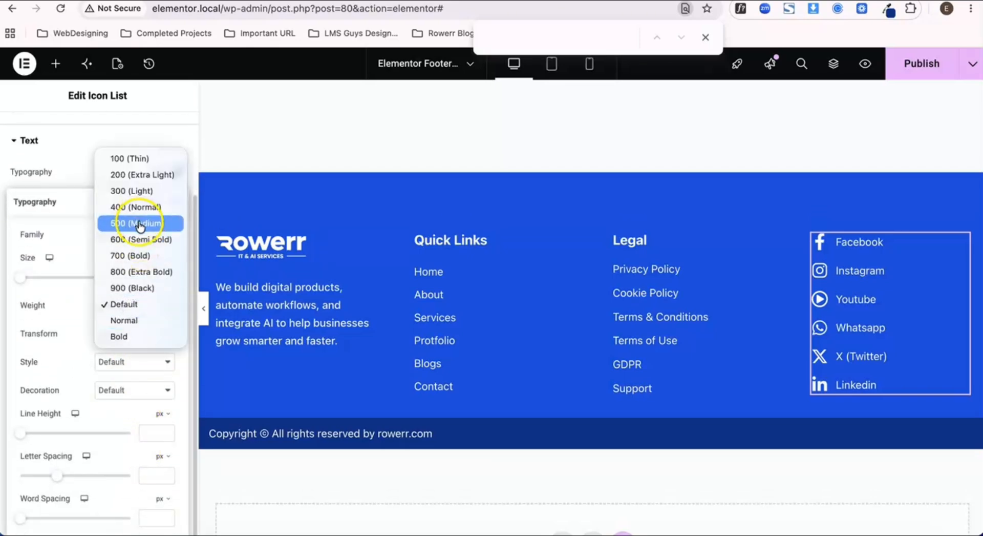
{"action": "left_click", "coordinate": [140, 224]}
{"action": "left_click", "coordinate": [132, 305]}
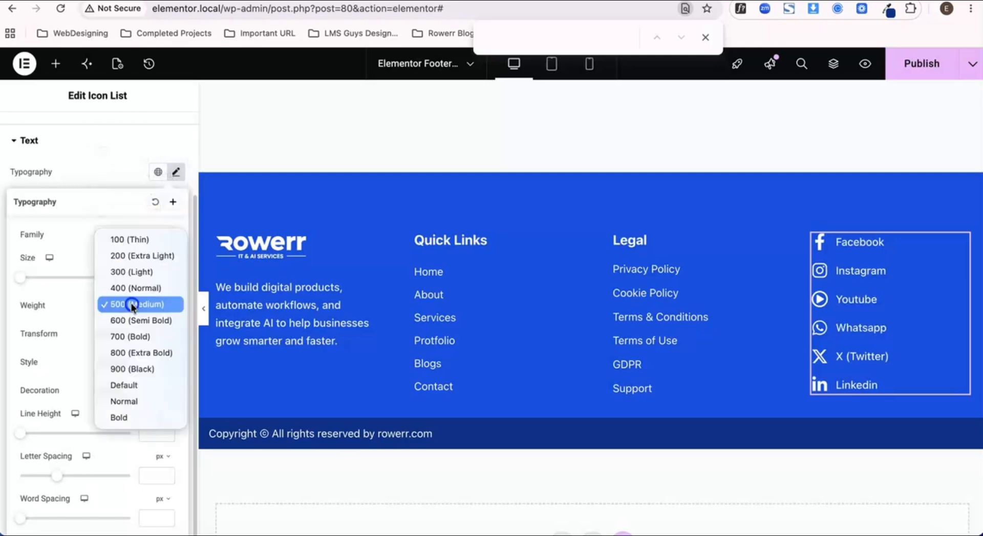
{"action": "left_click", "coordinate": [130, 321]}
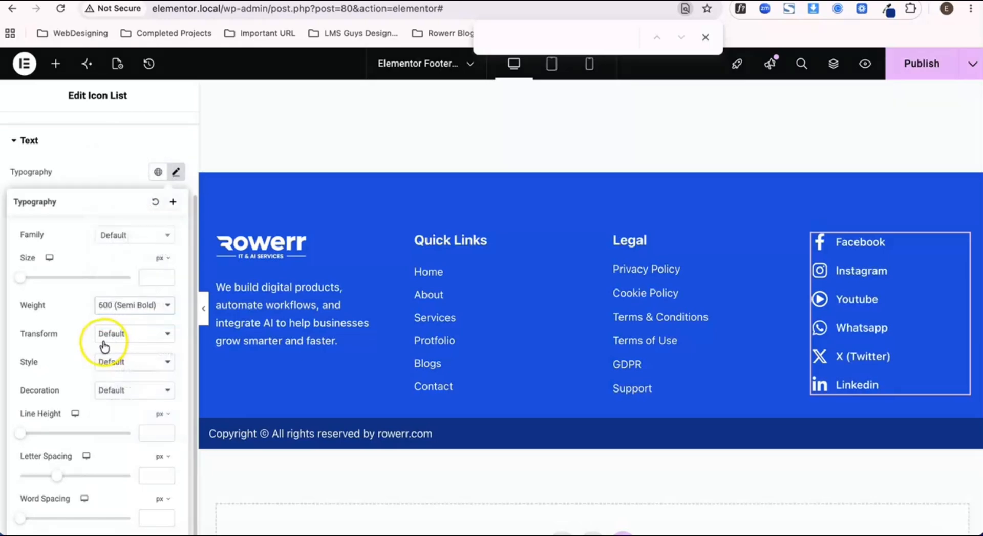
{"action": "left_click", "coordinate": [119, 334]}
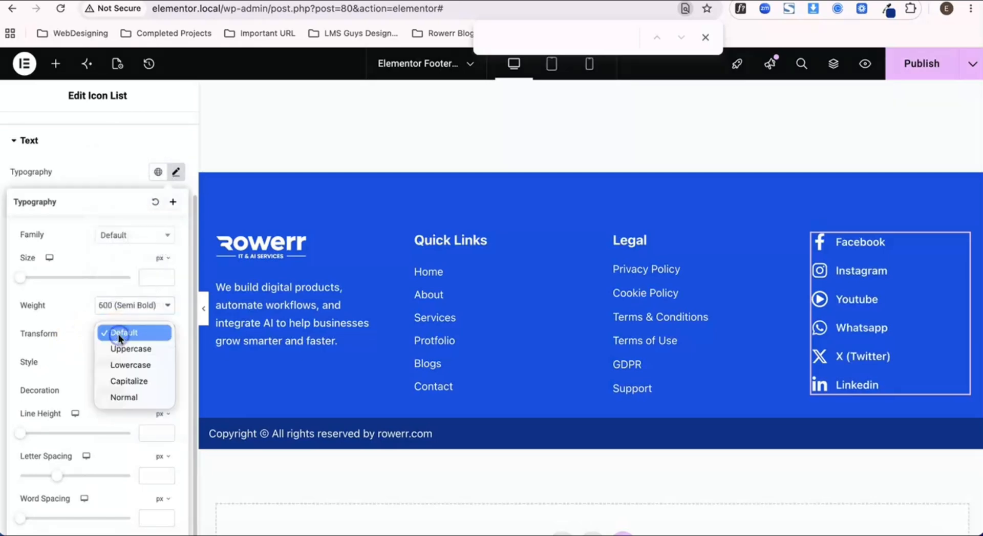
{"action": "left_click", "coordinate": [118, 351]}
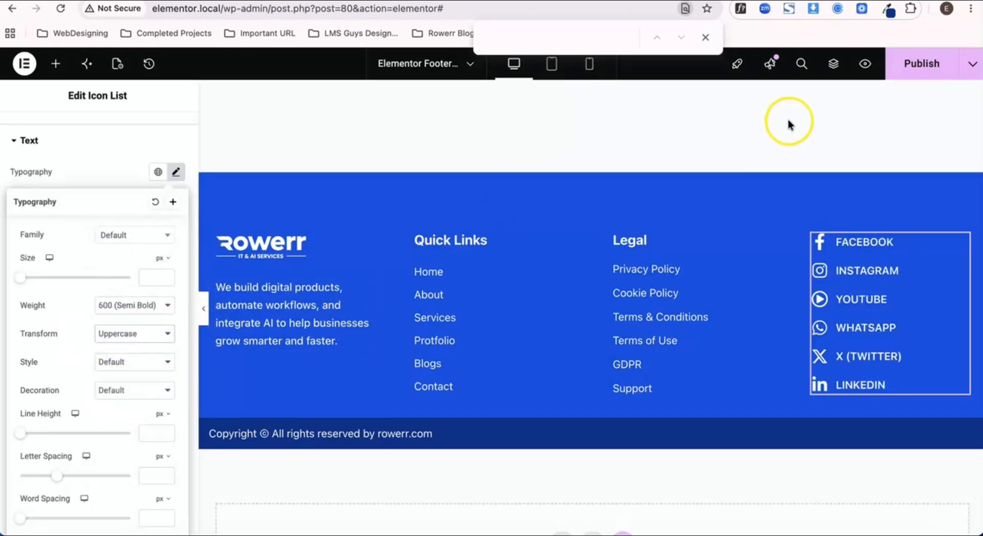
Step: Publish the footer template and check the whole footer on the preview page
{"action": "left_click", "coordinate": [910, 61]}
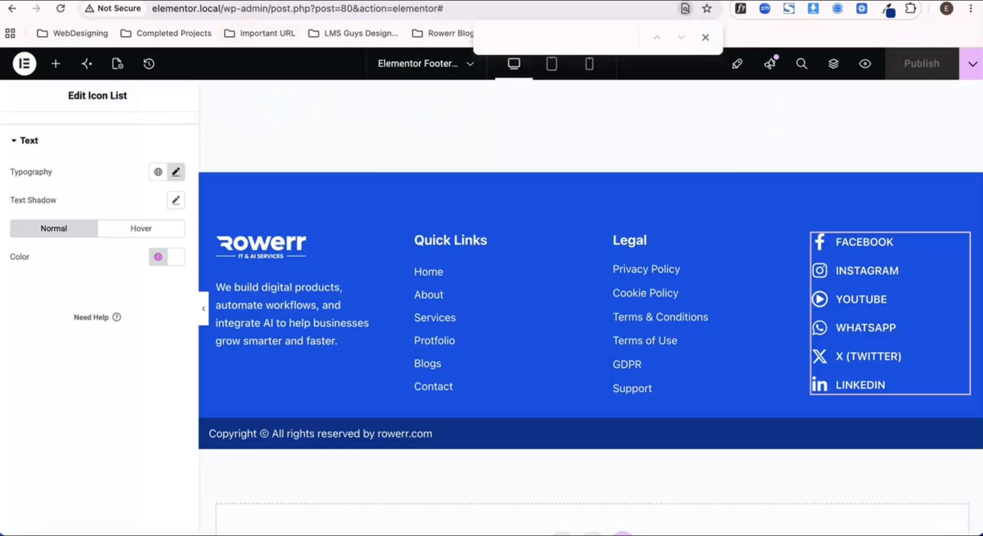
{"action": "scroll", "coordinate": [451, 225], "scroll_direction": "down", "scroll_amount": 1}
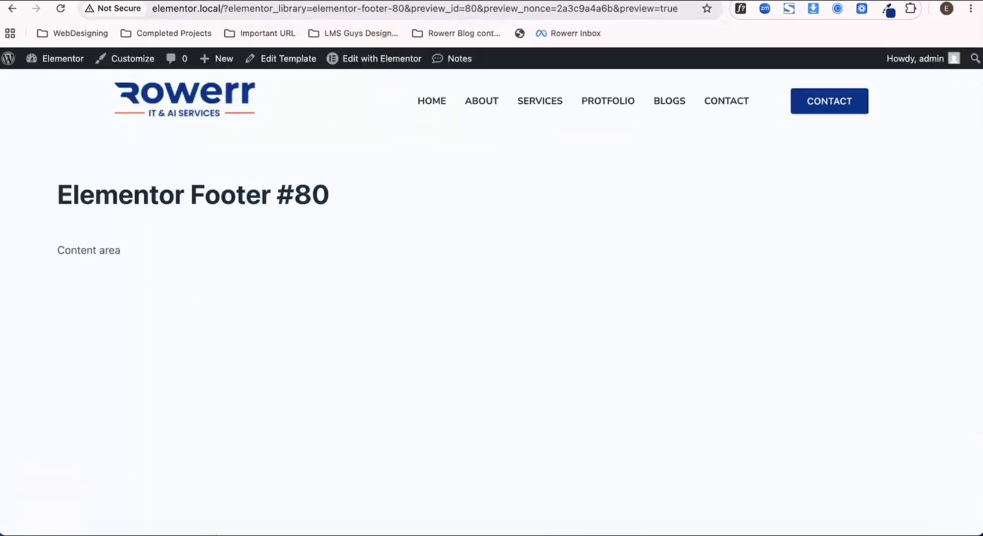
{"action": "scroll", "coordinate": [467, 121], "scroll_direction": "down", "scroll_amount": 5}
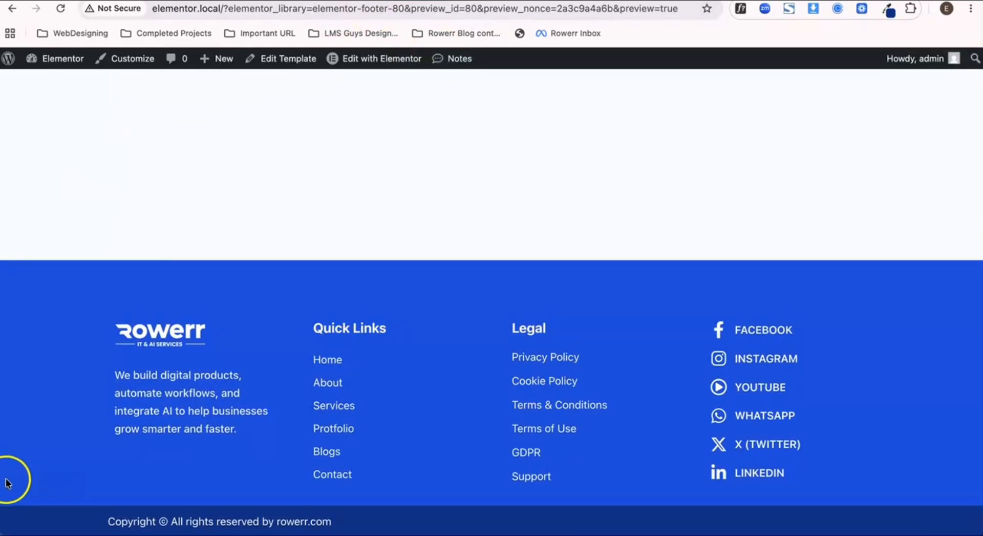
{"action": "scroll", "coordinate": [352, 394], "scroll_direction": "down", "scroll_amount": 1}
{"action": "scroll", "coordinate": [352, 394], "scroll_direction": "up", "scroll_amount": 1}
{"action": "scroll", "coordinate": [352, 393], "scroll_direction": "down", "scroll_amount": 1}
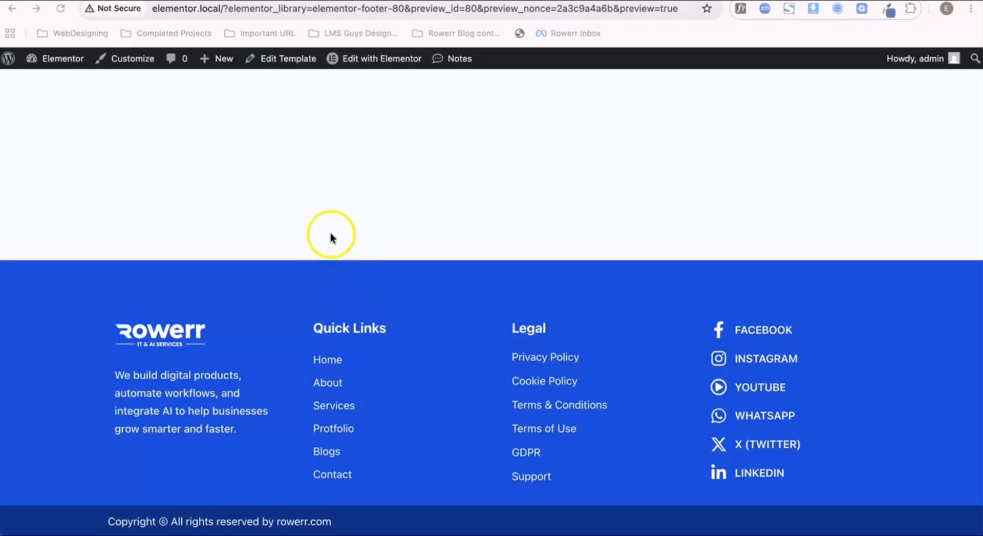
Step: Return to the Elementor editor and set the blue four-column container's top padding to 30 px
{"action": "left_click", "coordinate": [271, 1]}
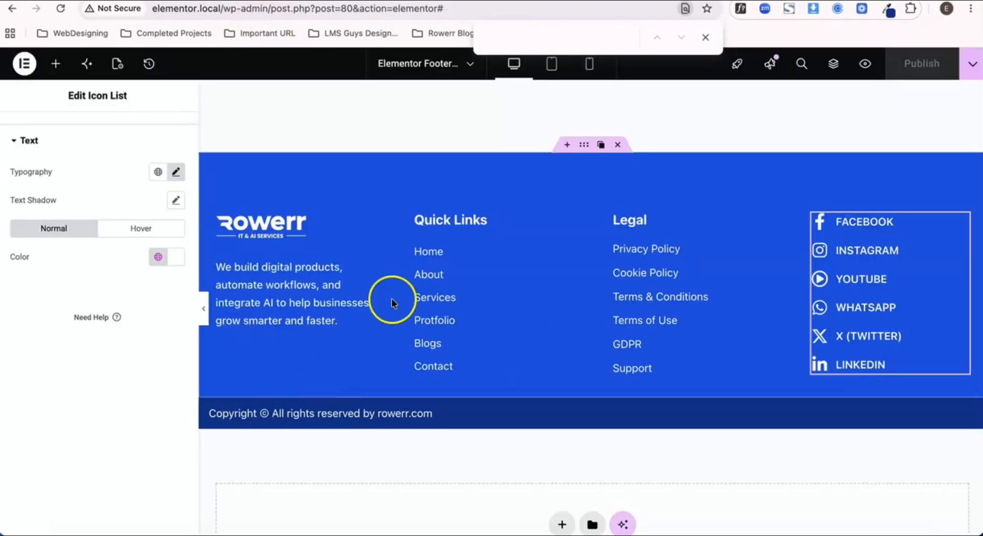
{"action": "left_click", "coordinate": [583, 146]}
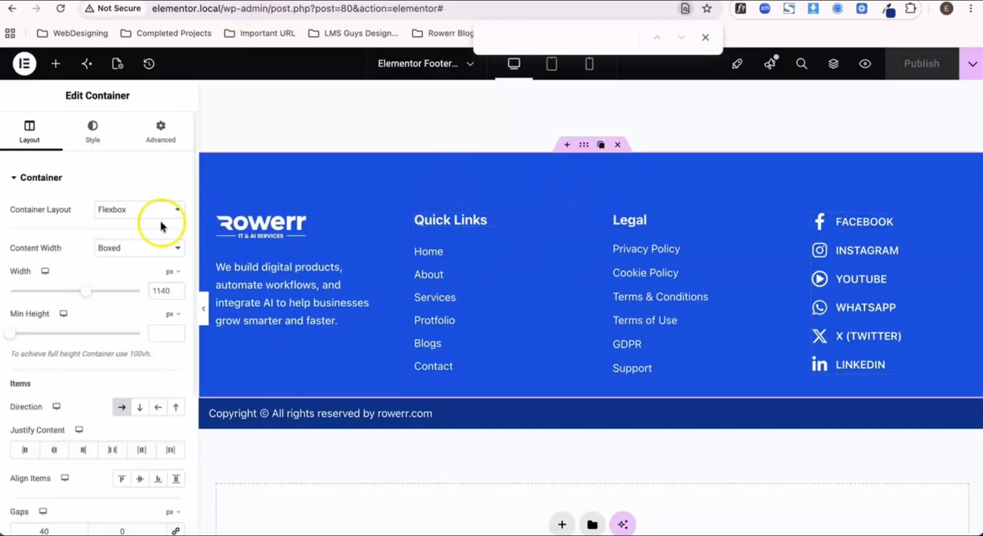
{"action": "left_click", "coordinate": [161, 137]}
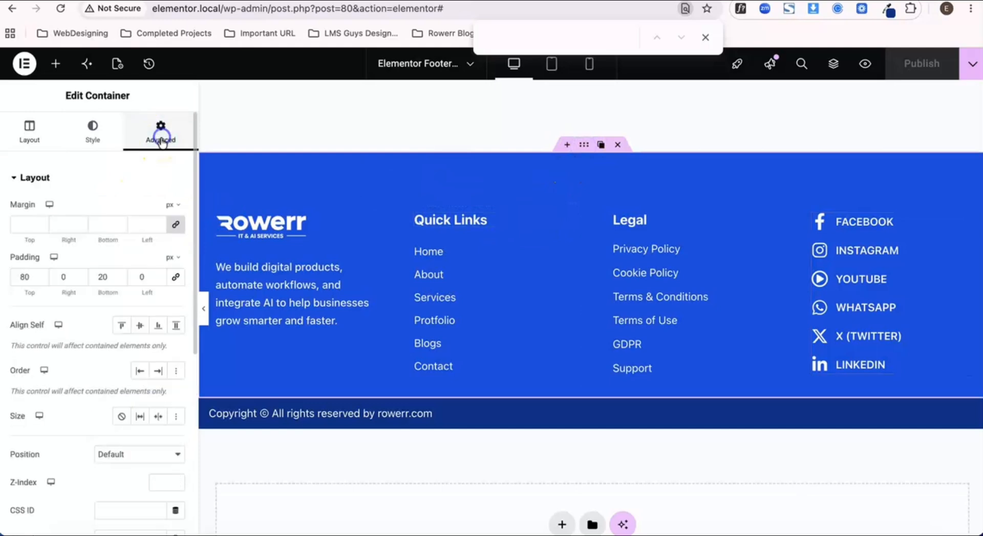
{"action": "left_click", "coordinate": [64, 279]}
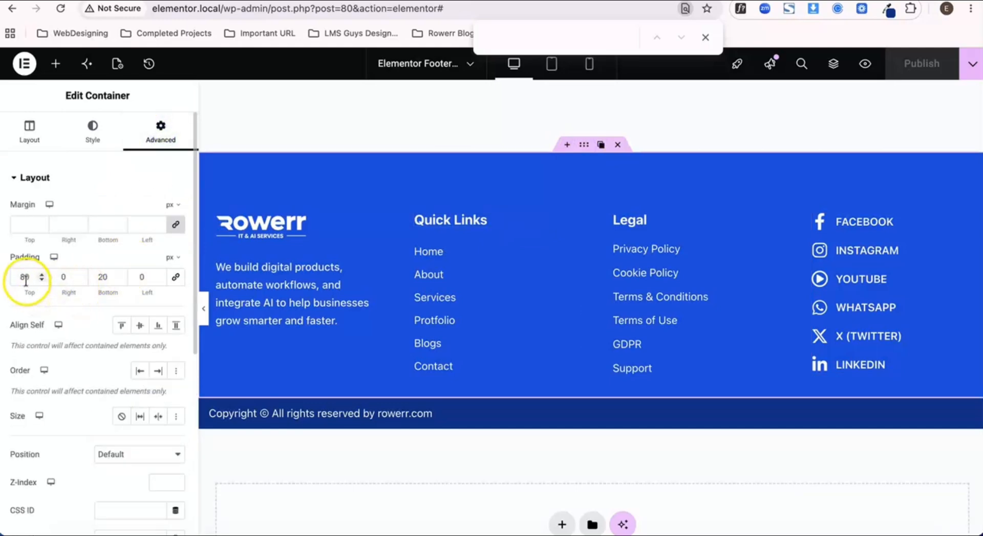
{"action": "type", "text": "30"}
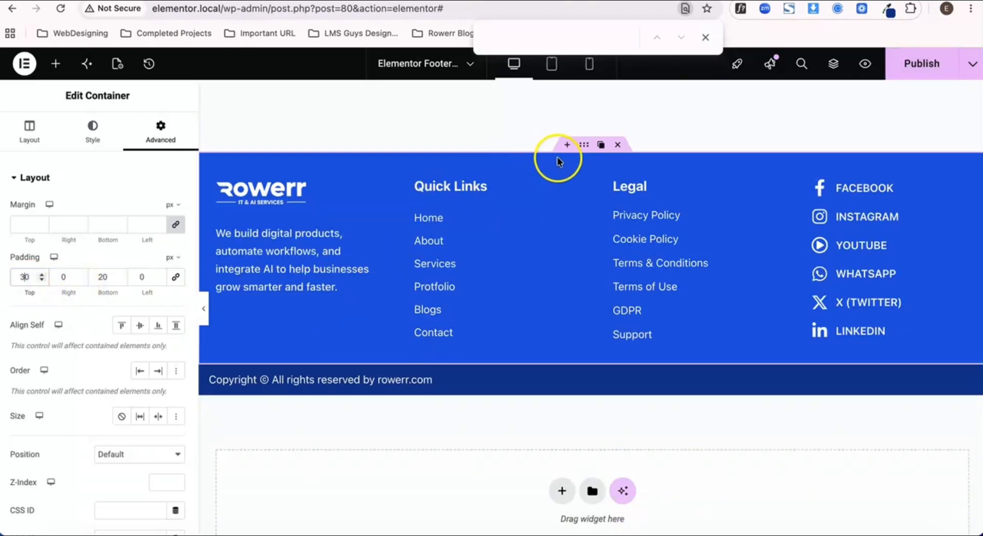
Step: Give the blue container a solid border in the global Accent color, 3 px wide on top and 0 on the other sides
{"action": "left_click", "coordinate": [87, 147]}
{"action": "scroll", "coordinate": [94, 272], "scroll_direction": "down", "scroll_amount": 2}
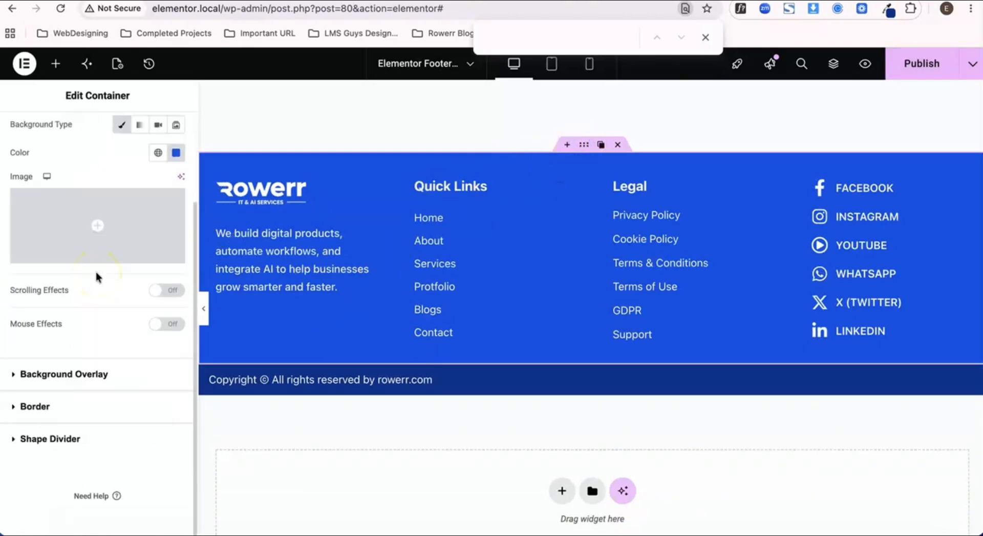
{"action": "left_click", "coordinate": [40, 406]}
{"action": "left_click", "coordinate": [116, 301]}
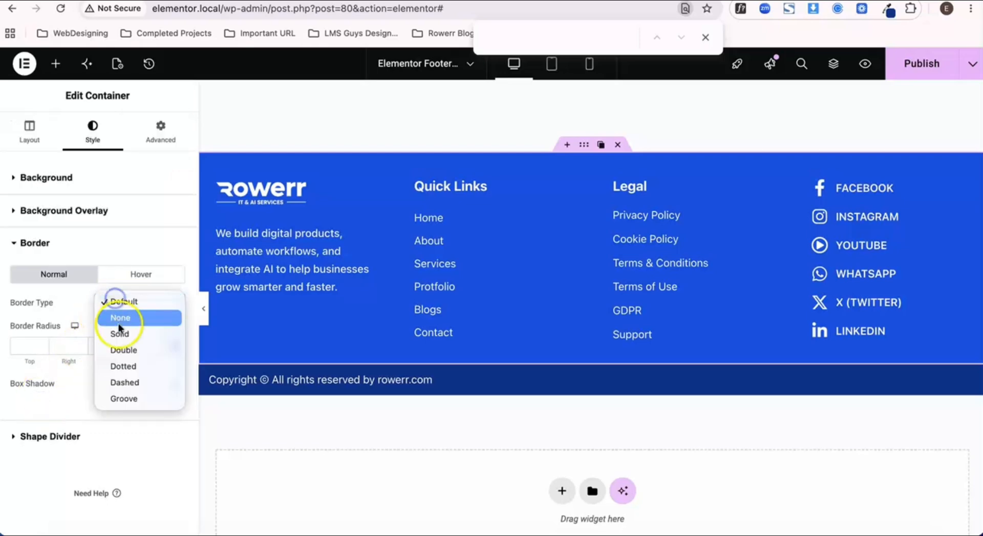
{"action": "left_click", "coordinate": [122, 334]}
{"action": "scroll", "coordinate": [95, 339], "scroll_direction": "down", "scroll_amount": 2}
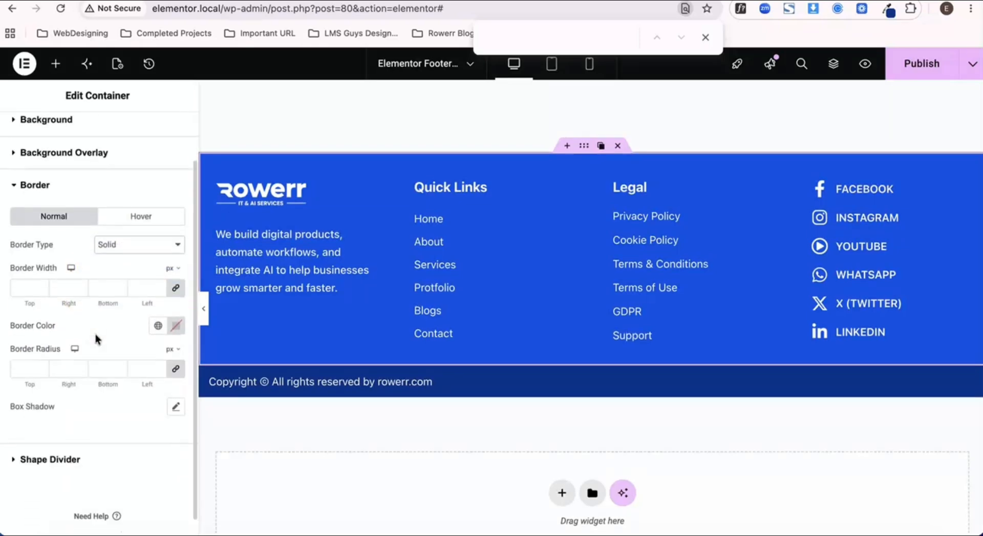
{"action": "left_click", "coordinate": [177, 290]}
{"action": "left_click", "coordinate": [29, 291]}
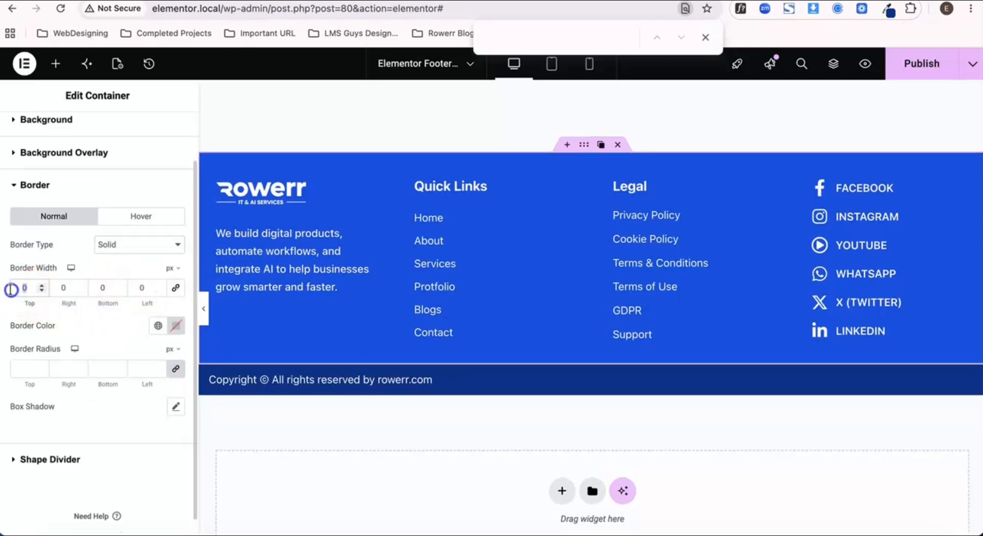
{"action": "type", "text": "3"}
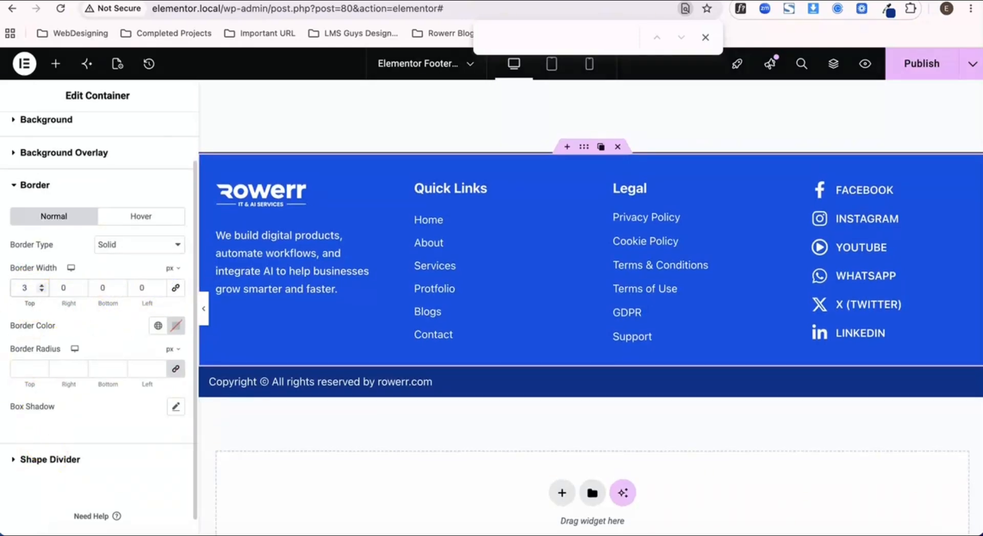
{"action": "left_click", "coordinate": [157, 325]}
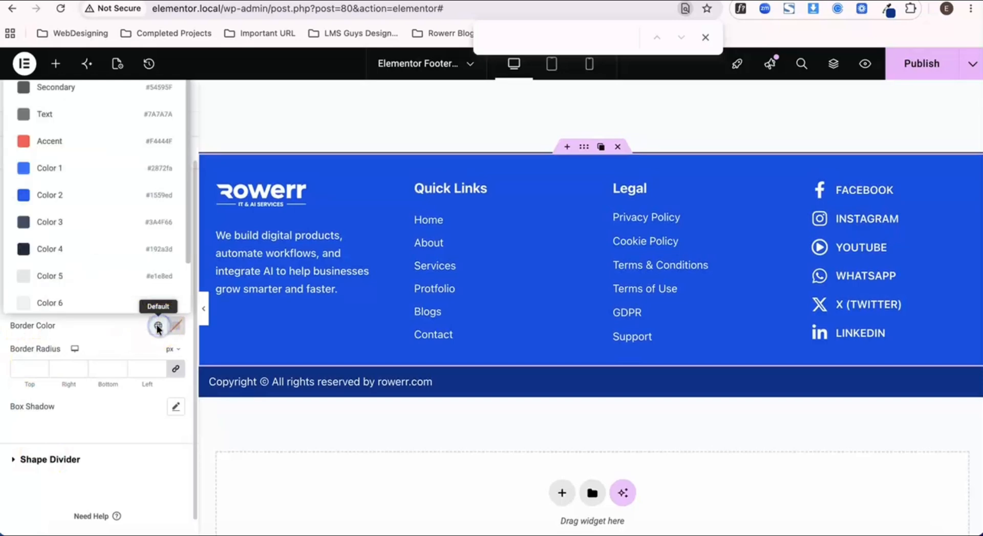
{"action": "left_click", "coordinate": [77, 154]}
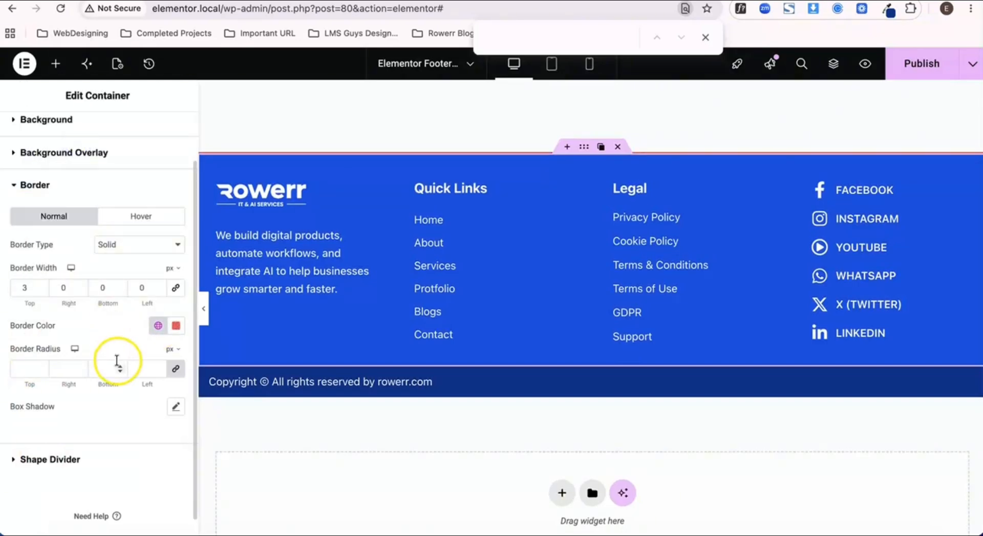
Step: Publish the updated footer and inspect its top border on the preview page
{"action": "left_click", "coordinate": [911, 62]}
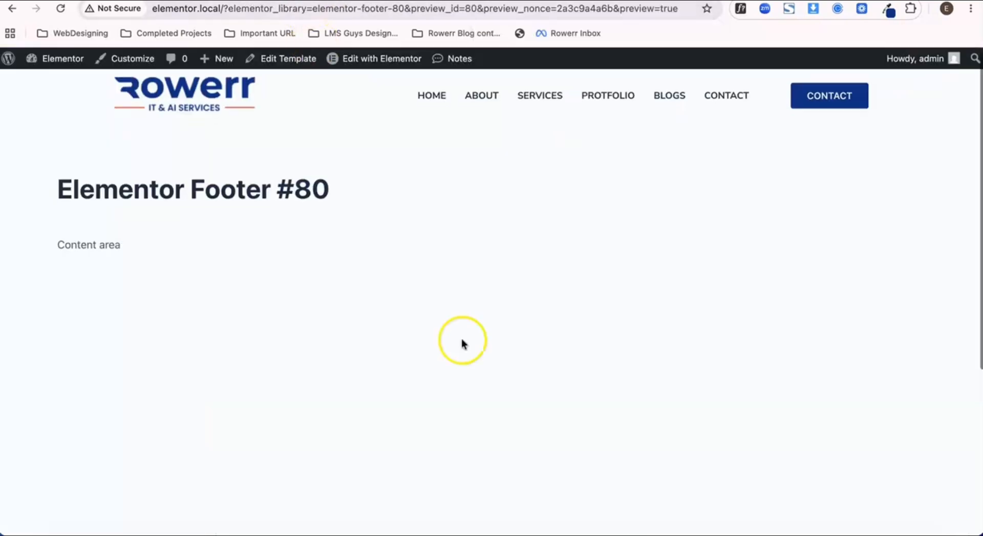
{"action": "scroll", "coordinate": [461, 342], "scroll_direction": "down", "scroll_amount": 5}
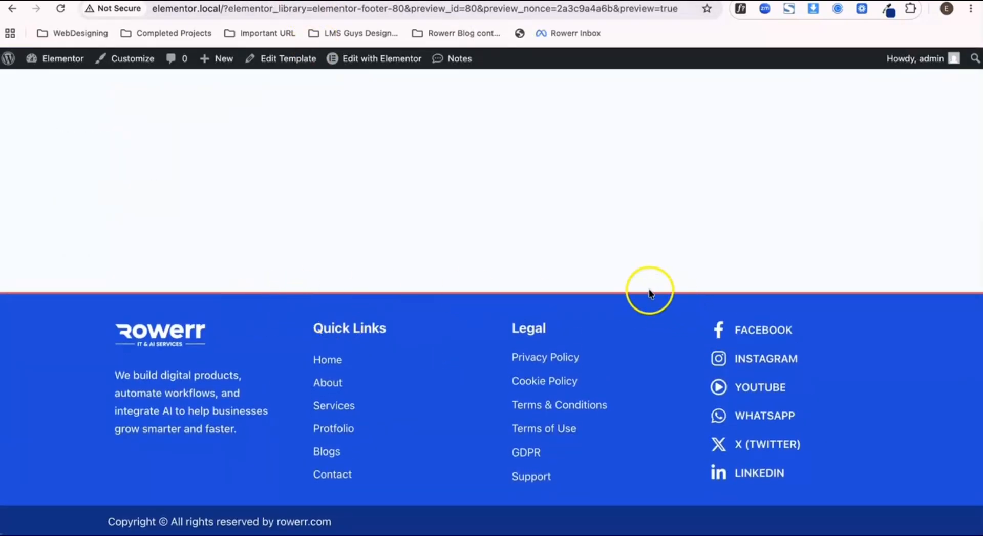